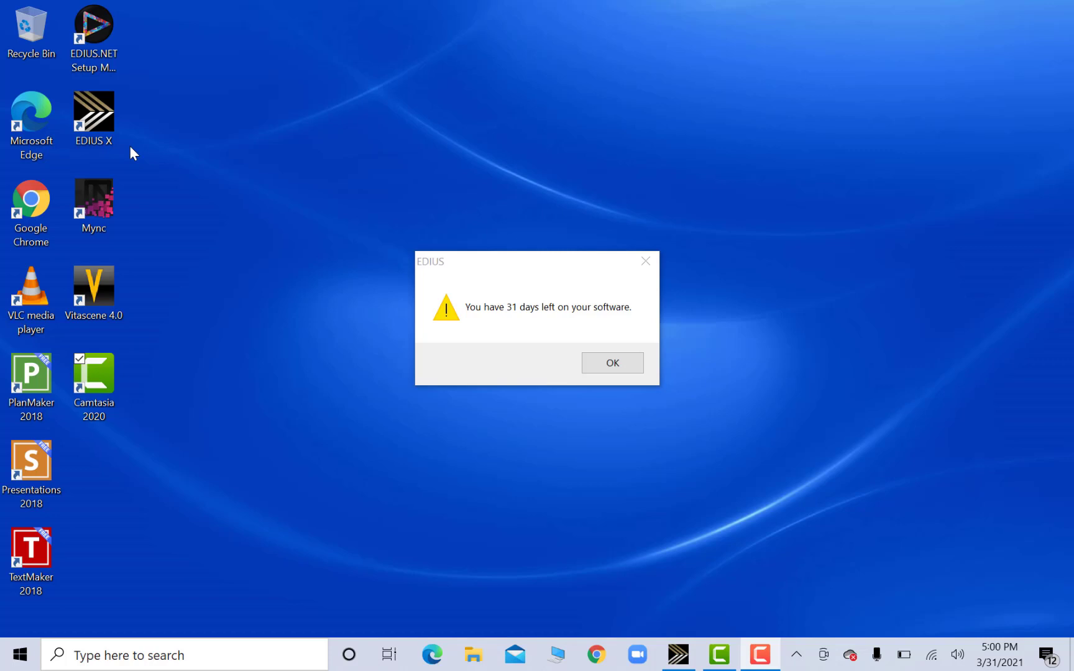
# Dismiss the trial-days notice and close the eID login without signing in.
pyautogui.click(610, 368)
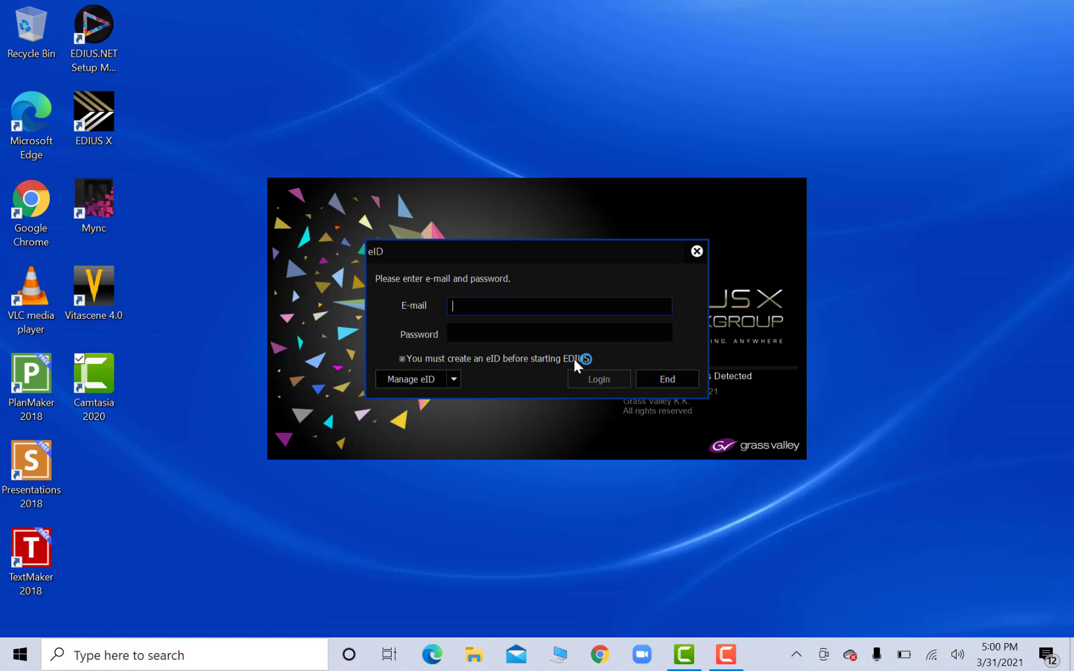
pyautogui.click(661, 382)
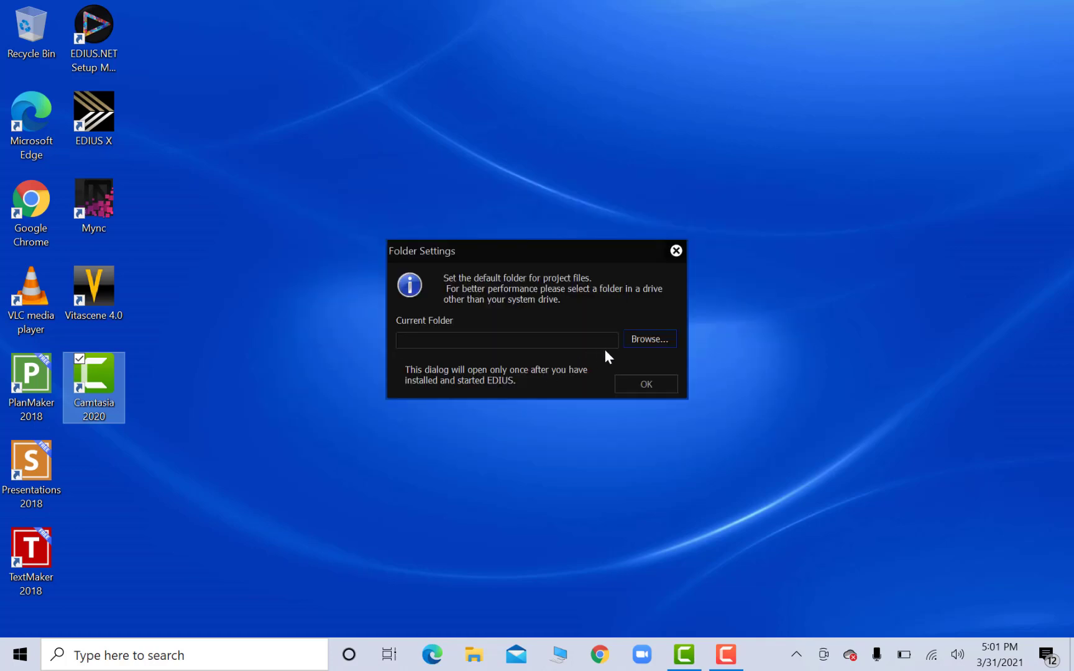
# Set the default project folder to Videos under This PC.
pyautogui.click(646, 339)
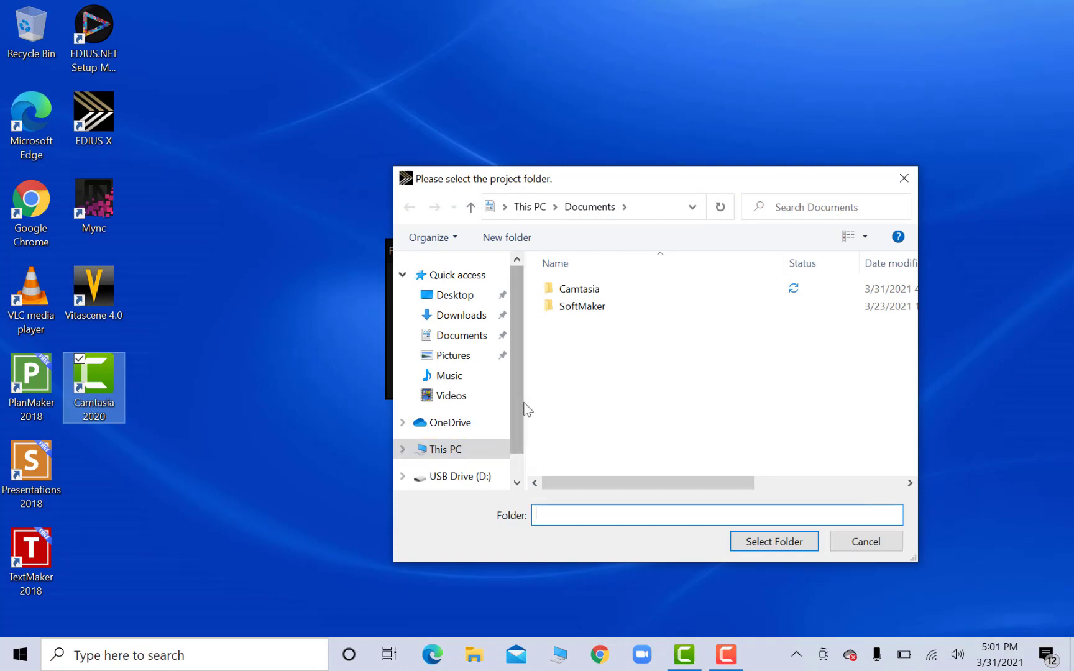
pyautogui.click(403, 448)
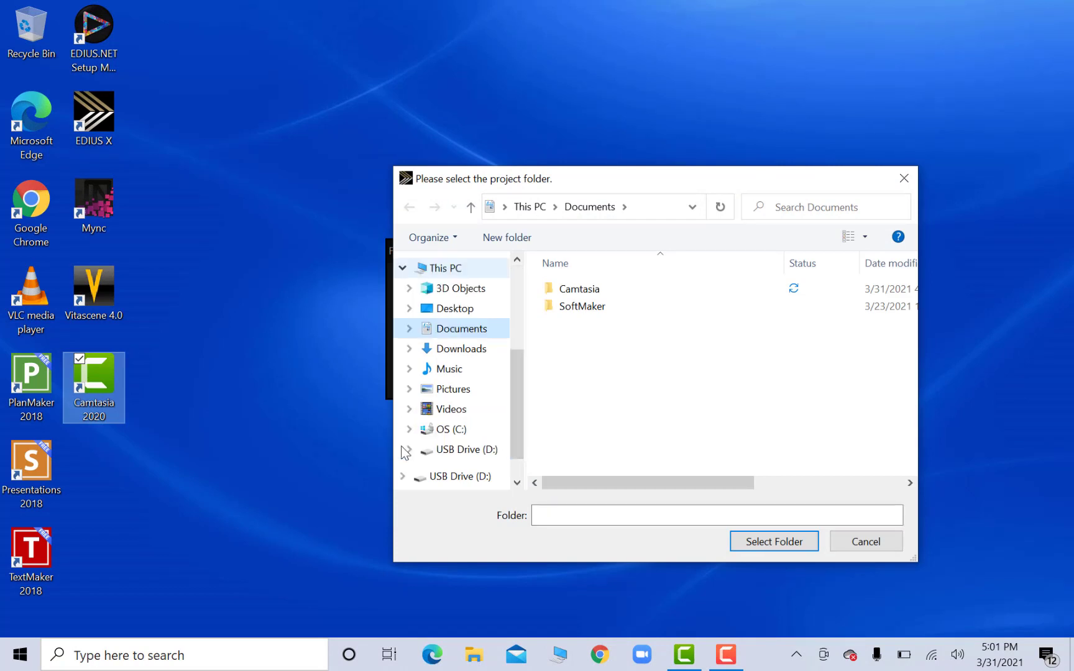
pyautogui.click(473, 414)
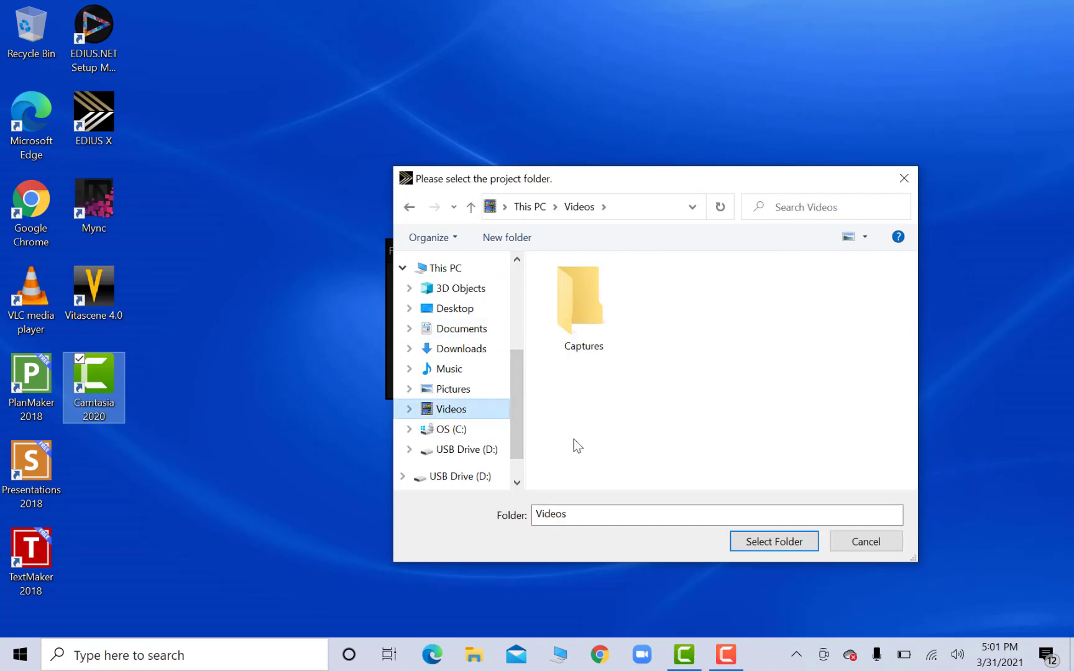
pyautogui.click(756, 542)
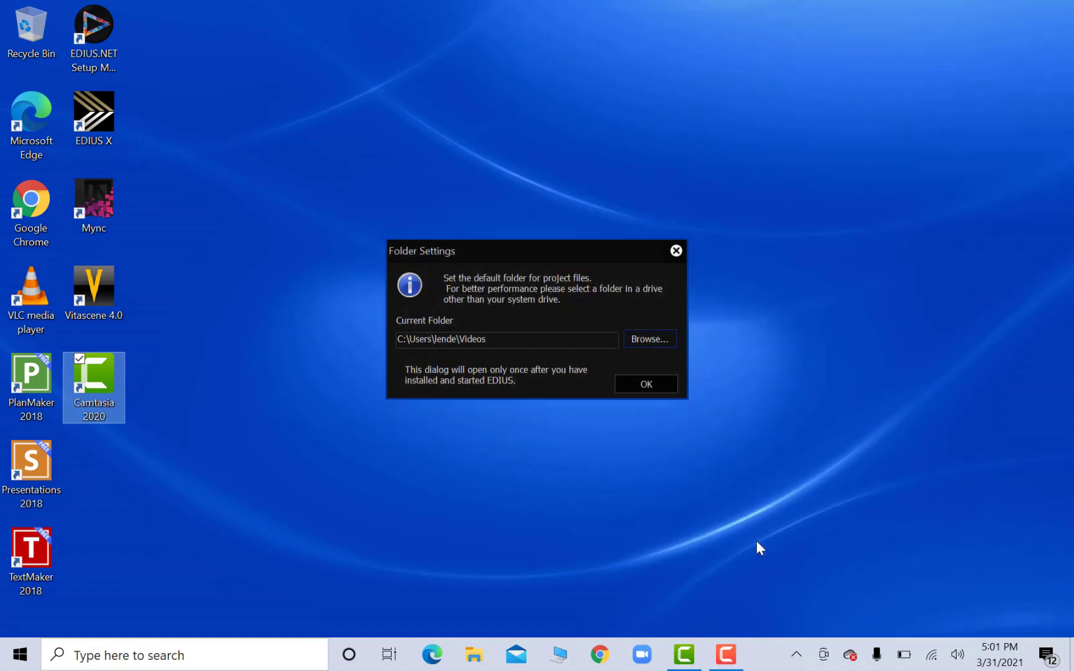
pyautogui.click(643, 386)
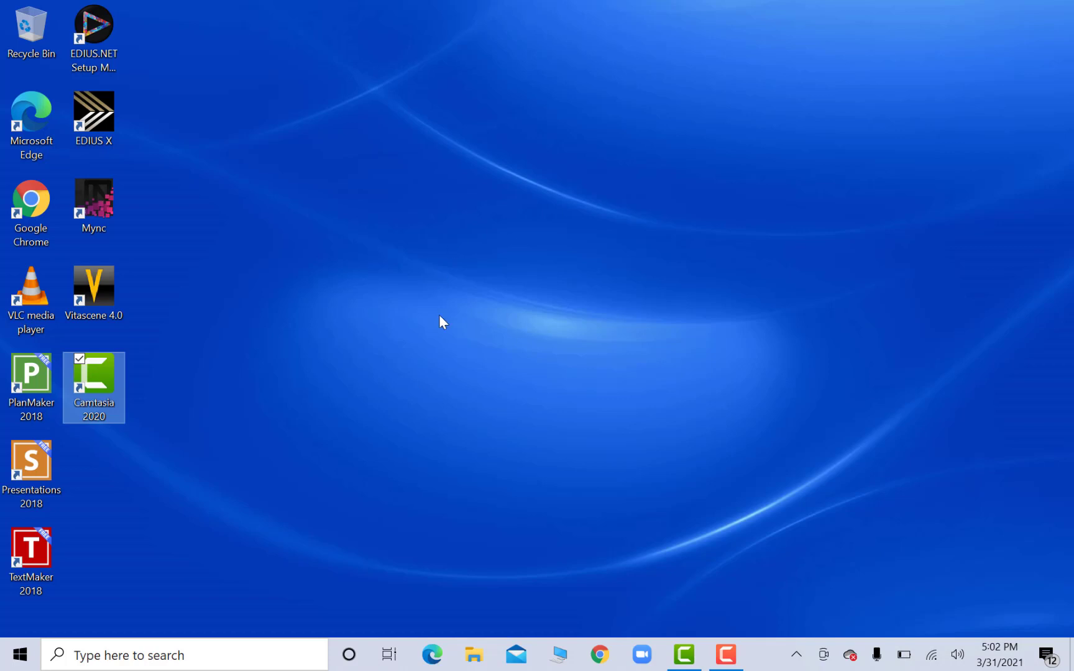
pyautogui.click(904, 658)
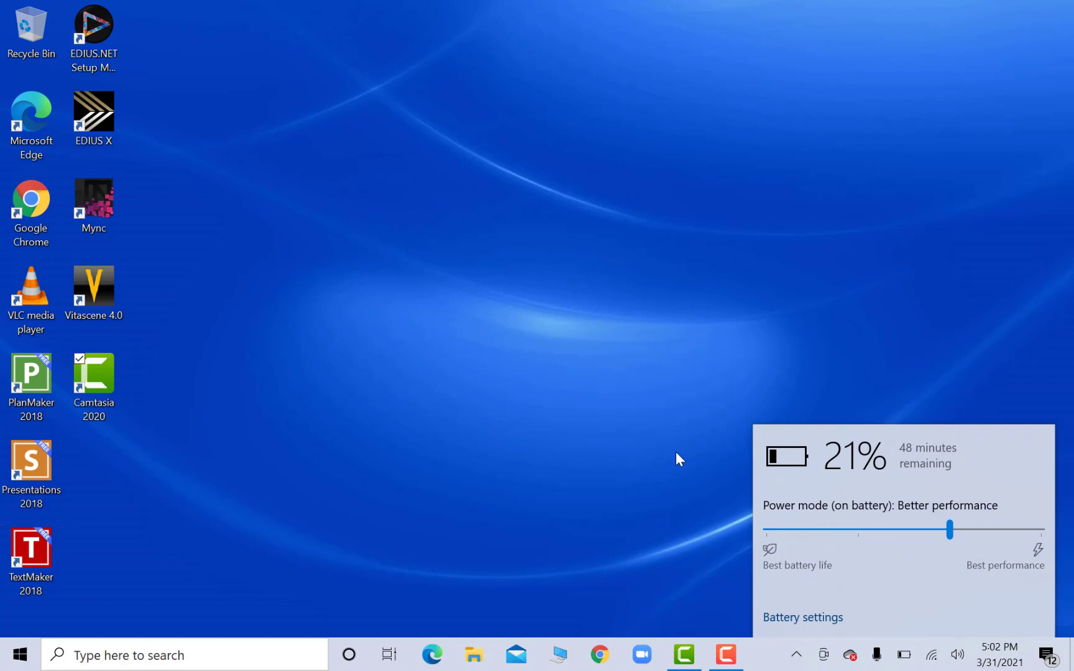
pyautogui.click(612, 435)
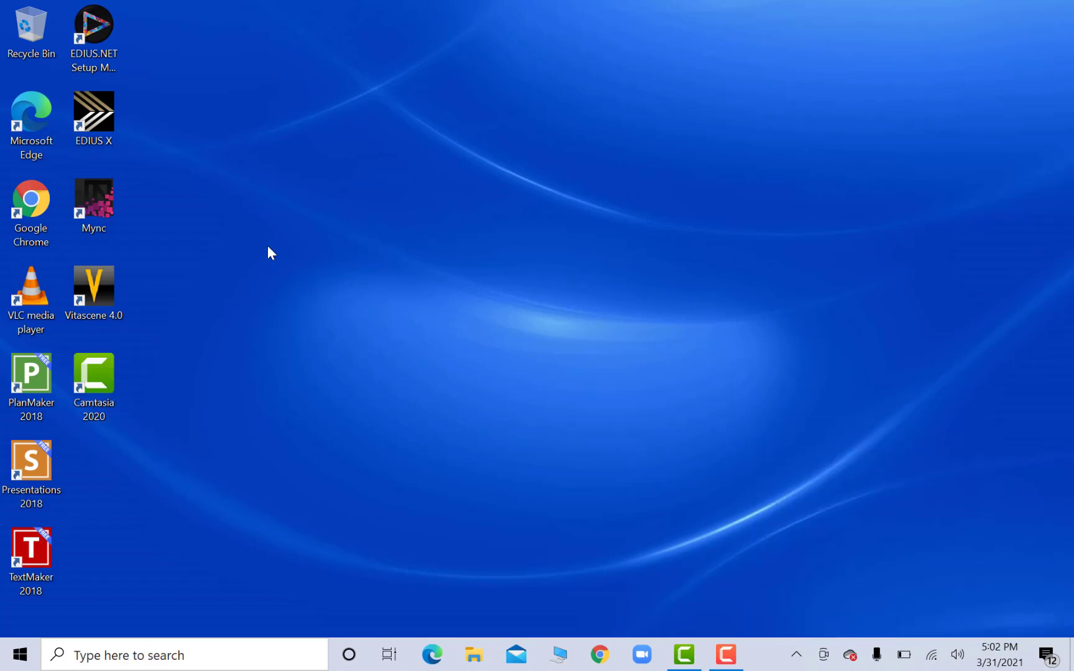
# Launch EDIUS X, dismiss the trial notice, and start a new project.
pyautogui.click(95, 118)
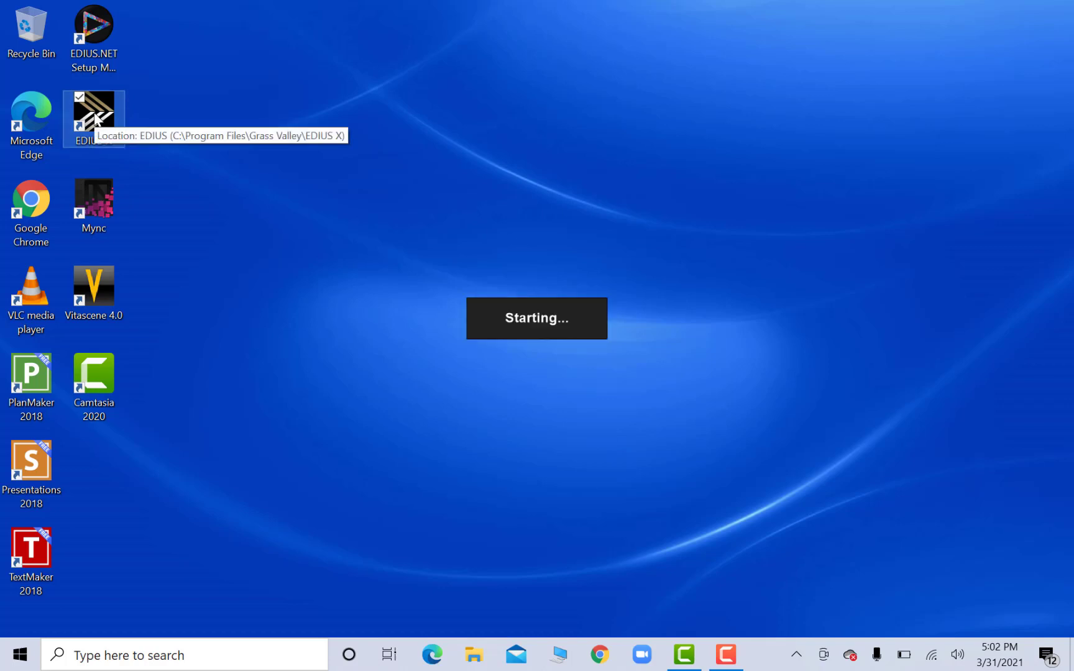
pyautogui.click(630, 363)
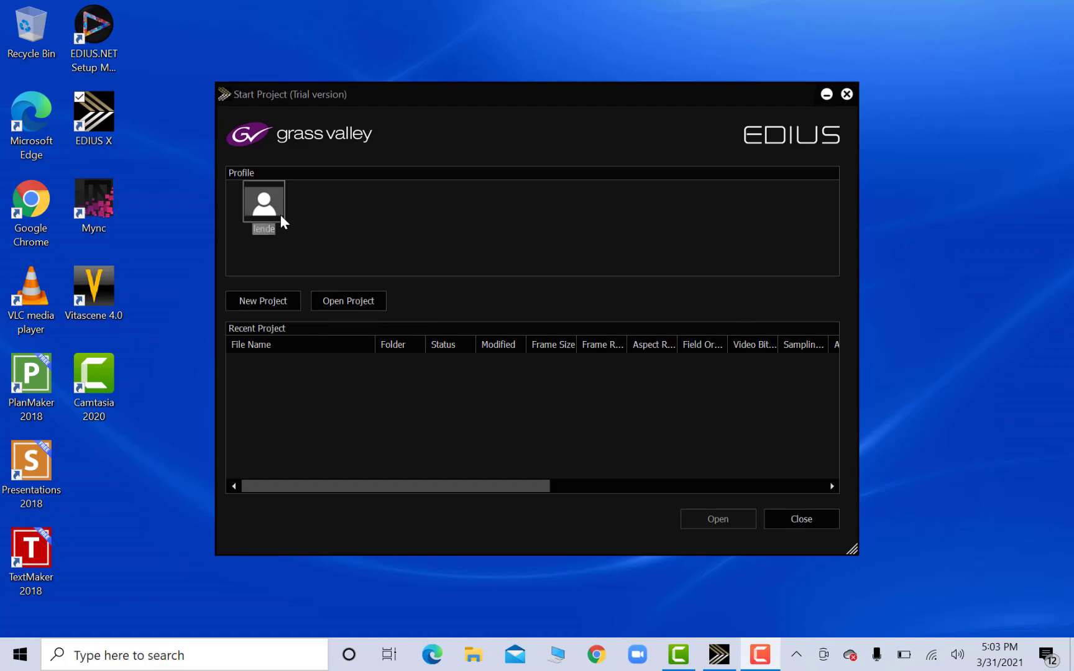
pyautogui.click(274, 301)
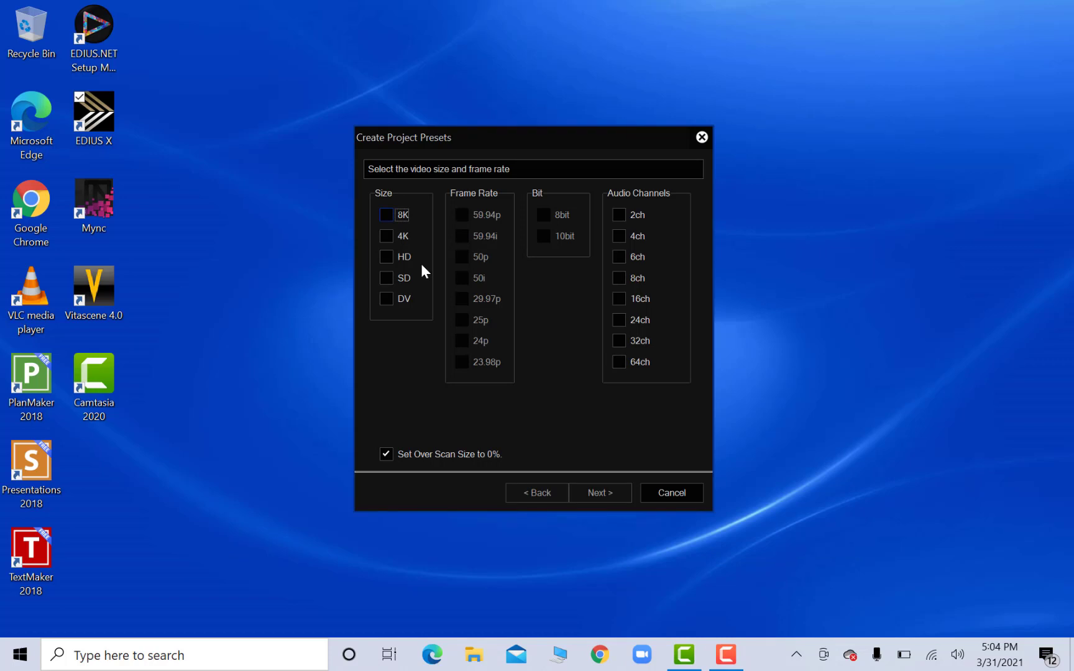
# Create a 4K 4096x2160 59.94p 10bit 2ch project preset, leaving out the QFHD preset.
pyautogui.click(385, 235)
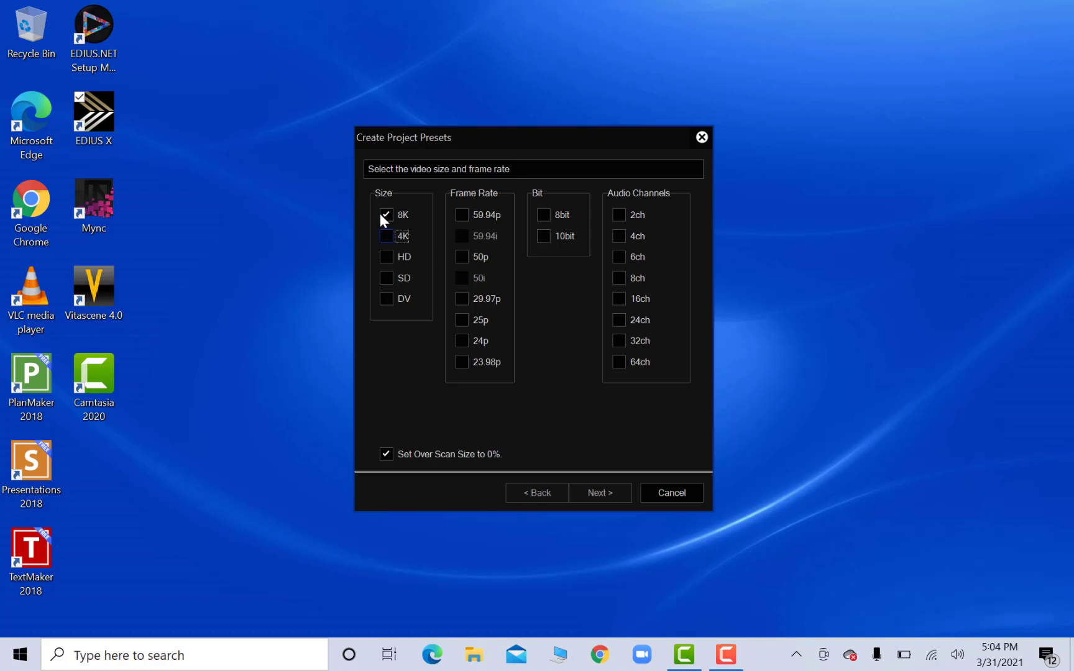
pyautogui.click(381, 214)
pyautogui.click(386, 236)
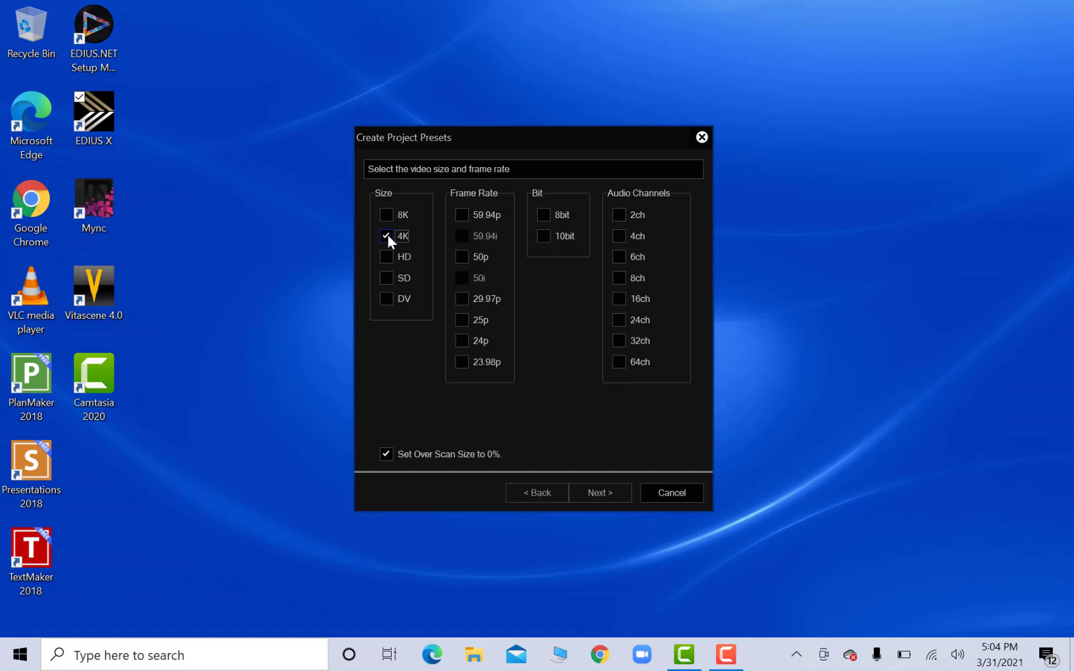
pyautogui.click(466, 212)
pyautogui.click(544, 236)
pyautogui.click(623, 213)
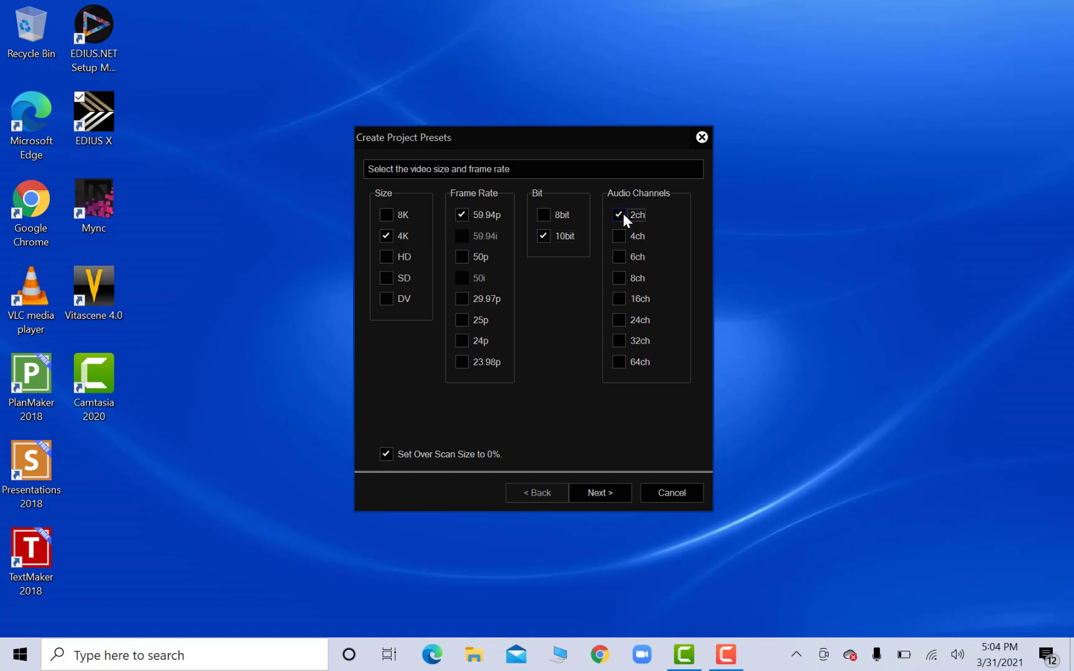
pyautogui.click(601, 491)
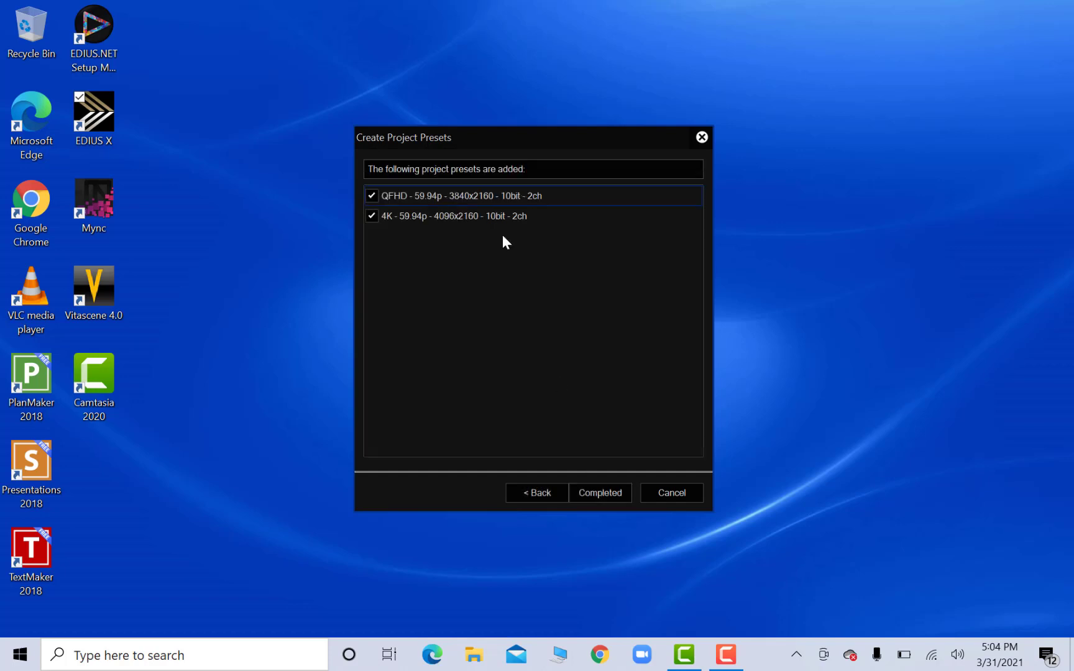
pyautogui.click(367, 193)
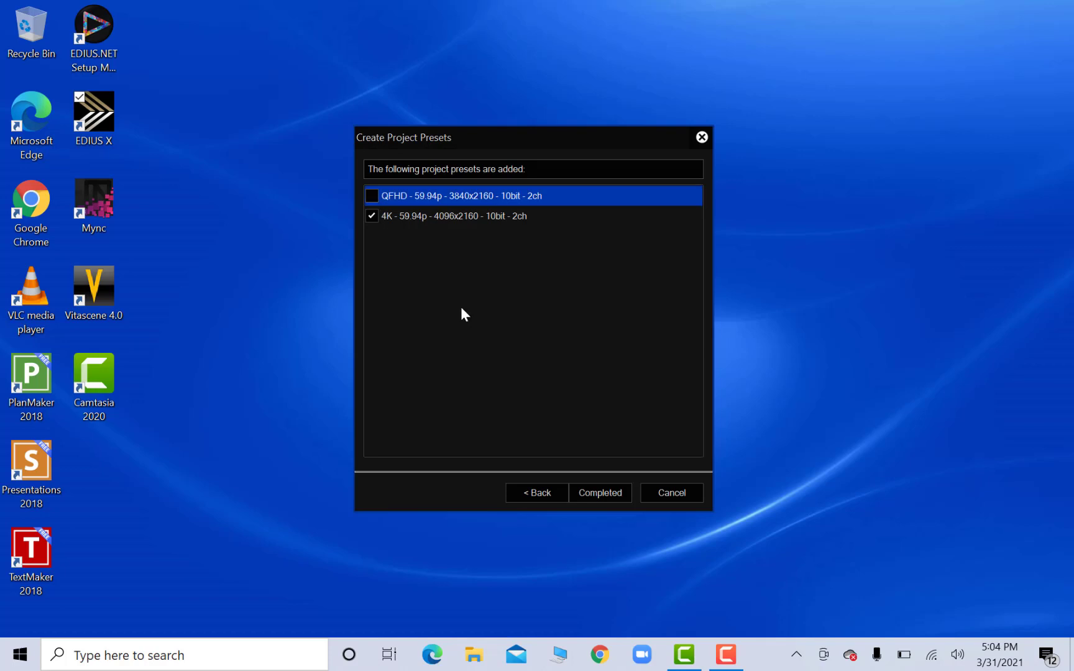
pyautogui.click(599, 492)
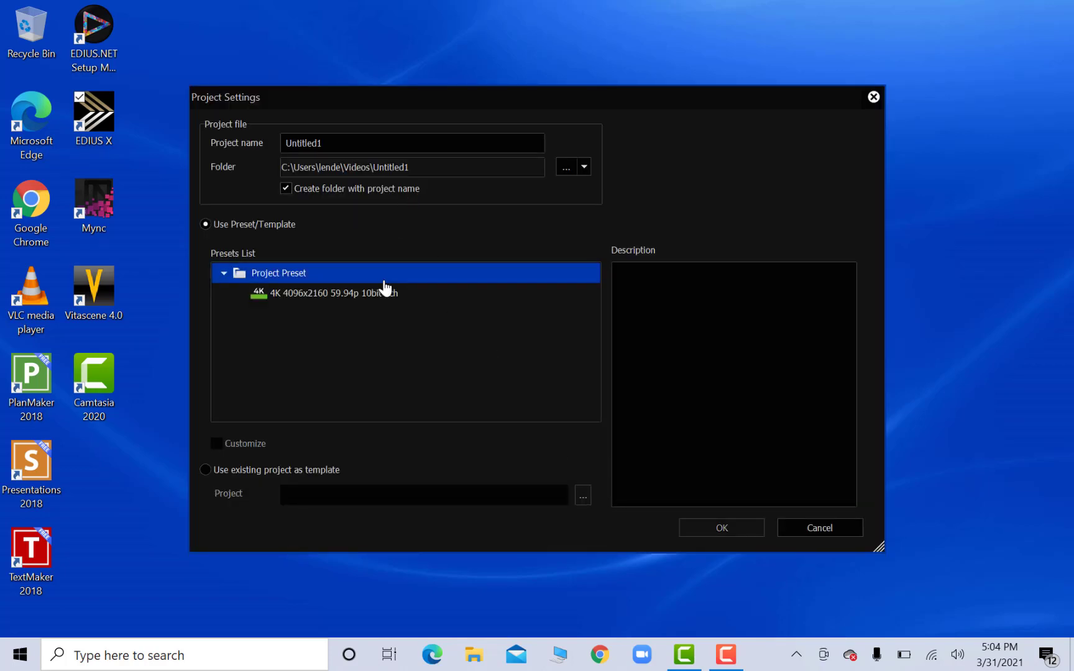
# Create a project named 'TEST' using the 4K 59.94p preset.
pyautogui.click(353, 298)
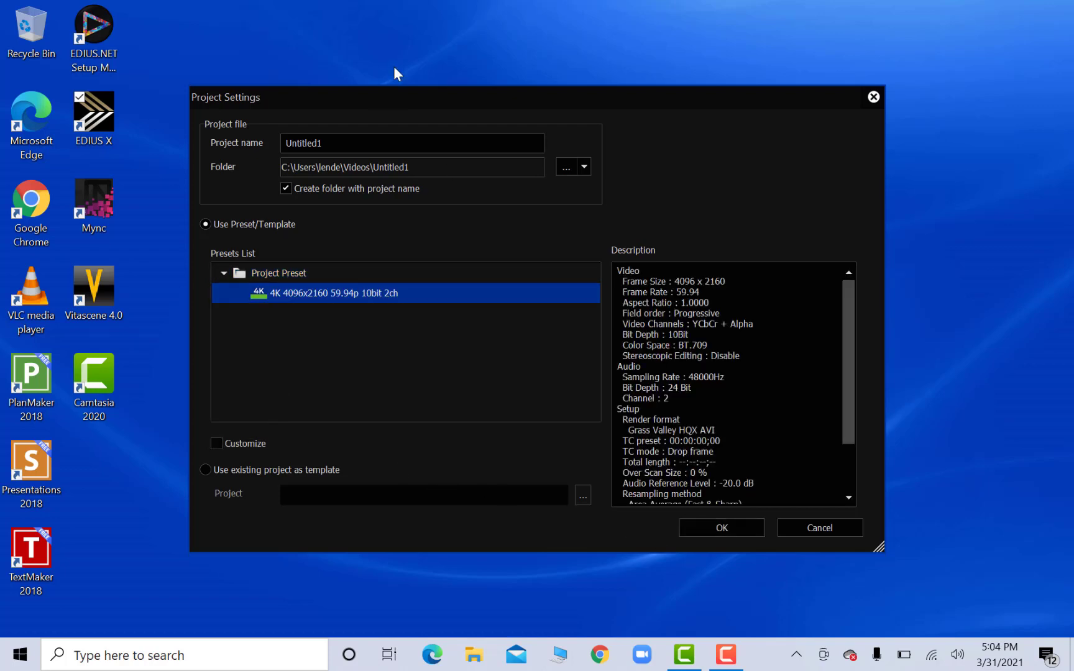
pyautogui.hotkey('shift', 'Tab')
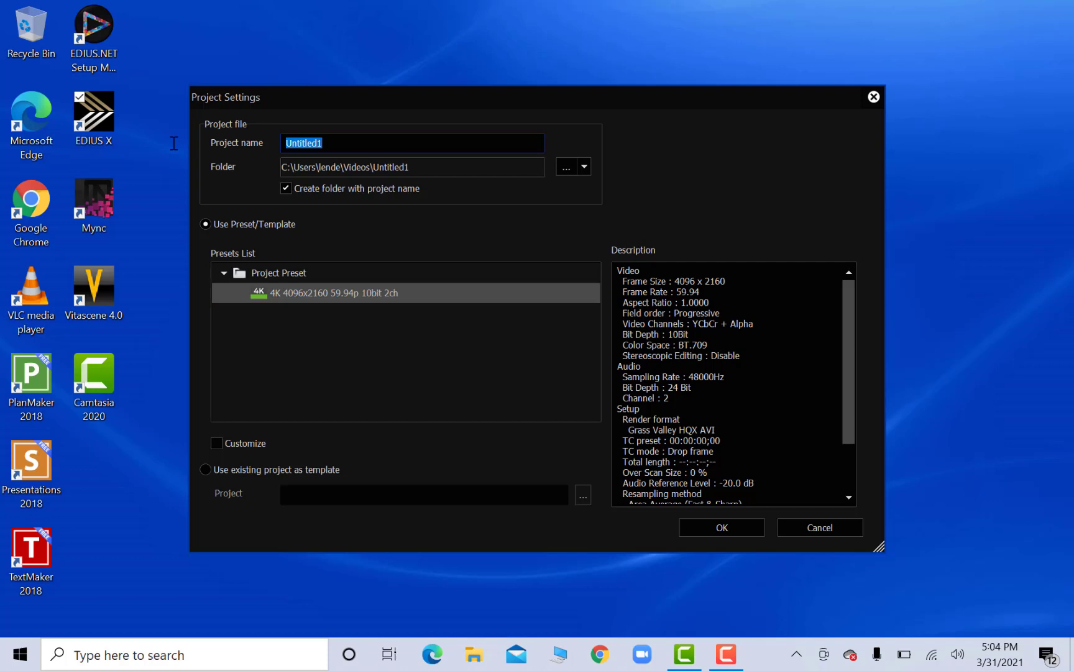
pyautogui.write('TEST')
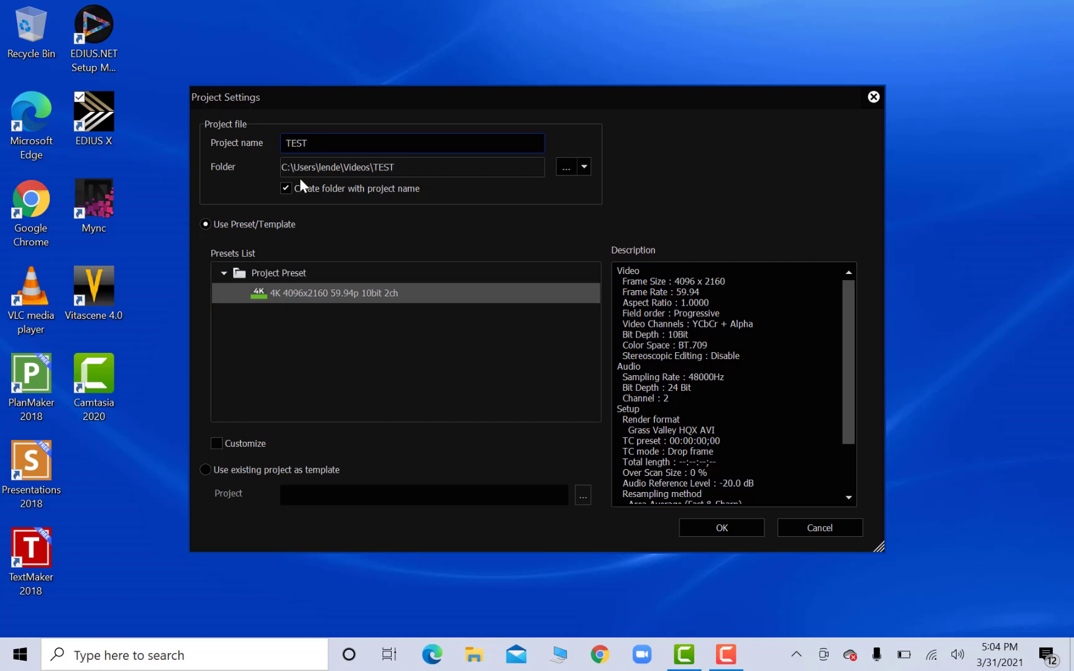
pyautogui.click(734, 524)
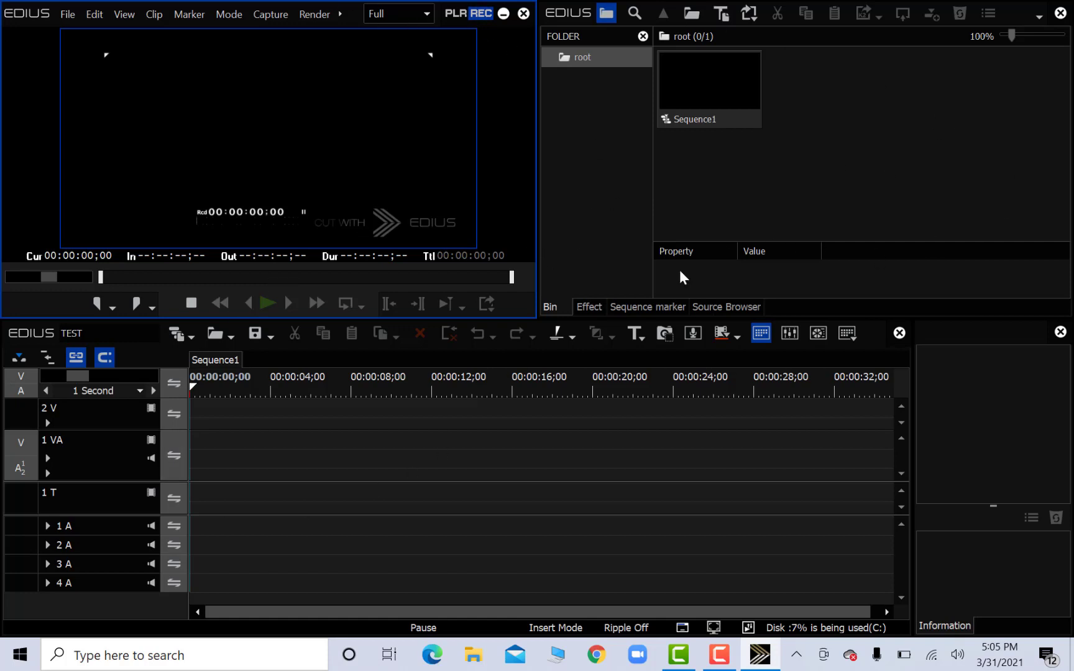
# Browse the Source Browser folder tree to the Video folder on removable drive D:.
pyautogui.click(589, 308)
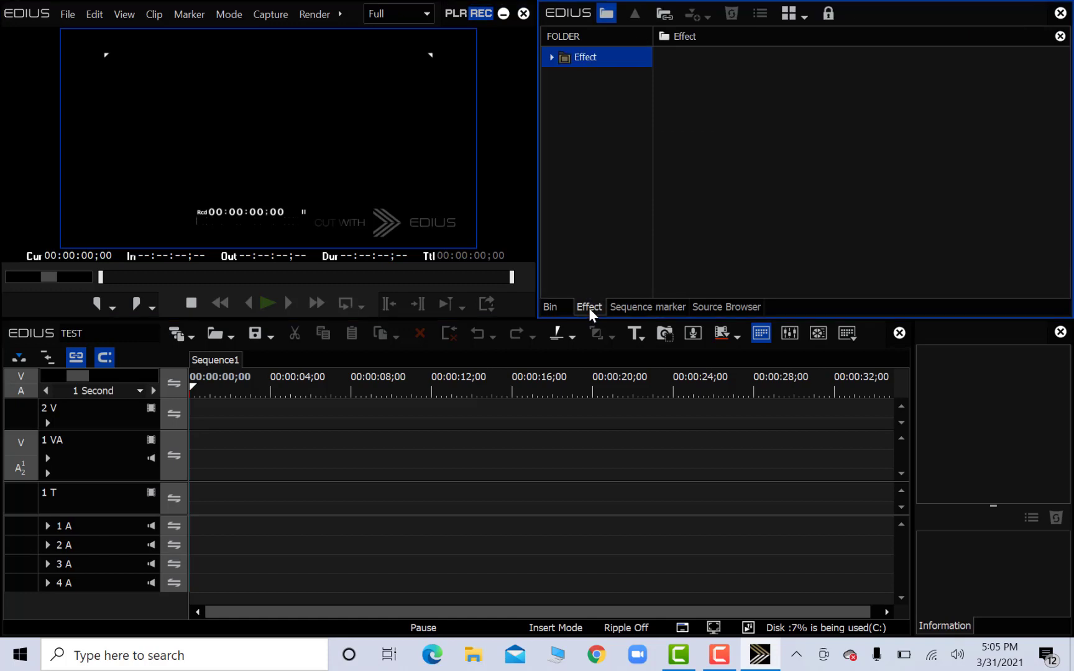
pyautogui.click(640, 310)
pyautogui.click(724, 307)
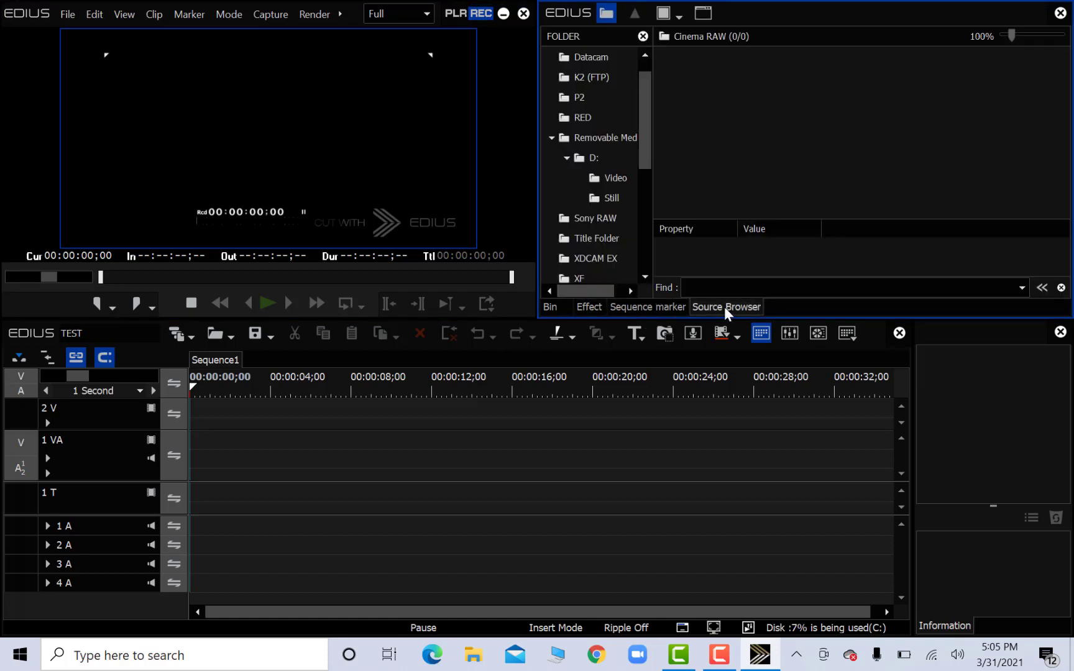
pyautogui.click(617, 243)
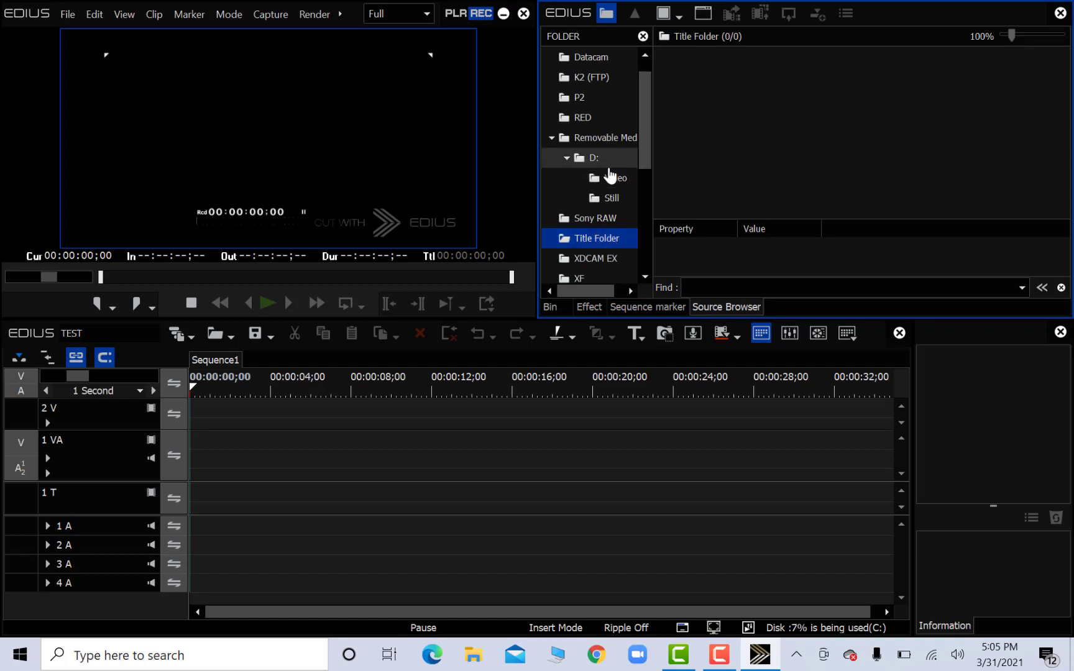
pyautogui.scroll(-4, 610, 174)
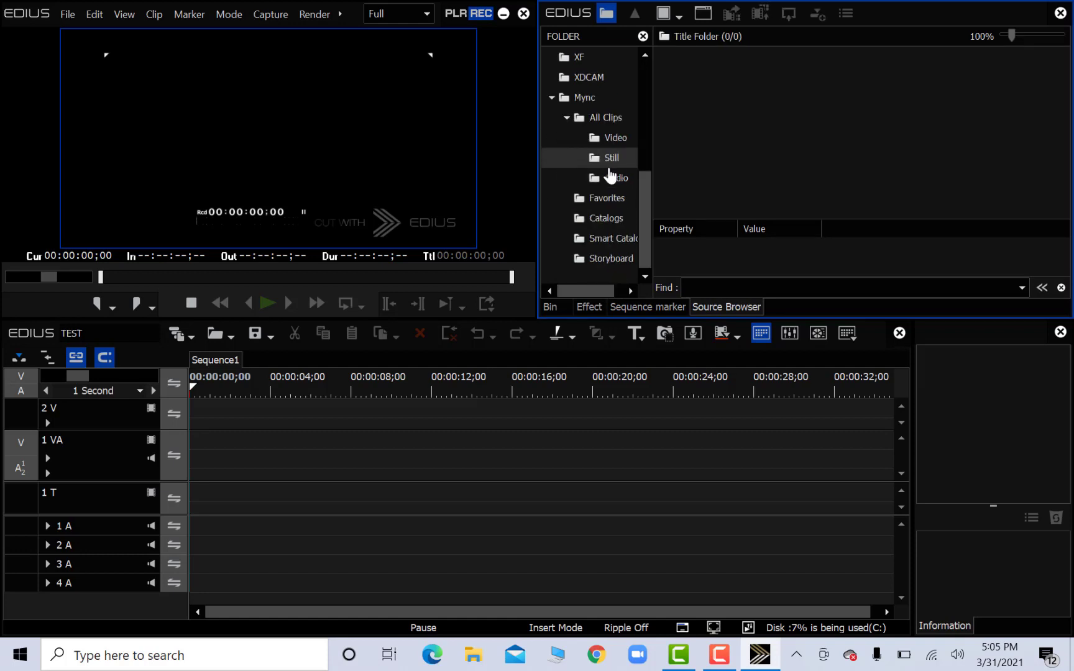
pyautogui.click(618, 143)
pyautogui.scroll(1, 618, 145)
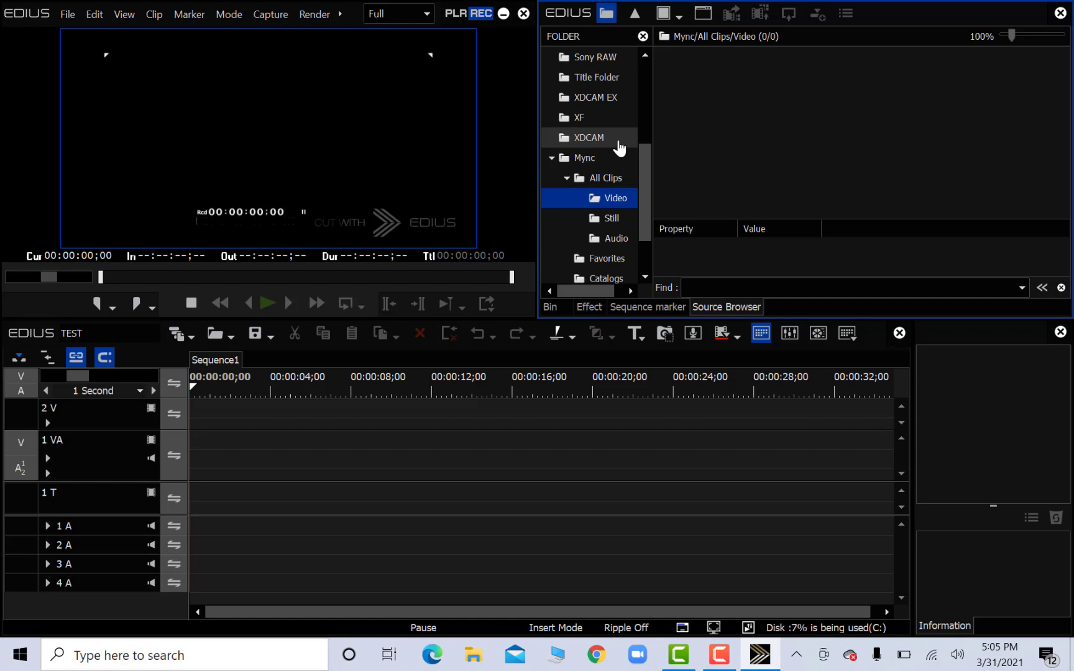
pyautogui.scroll(-1, 617, 144)
pyautogui.scroll(4, 616, 140)
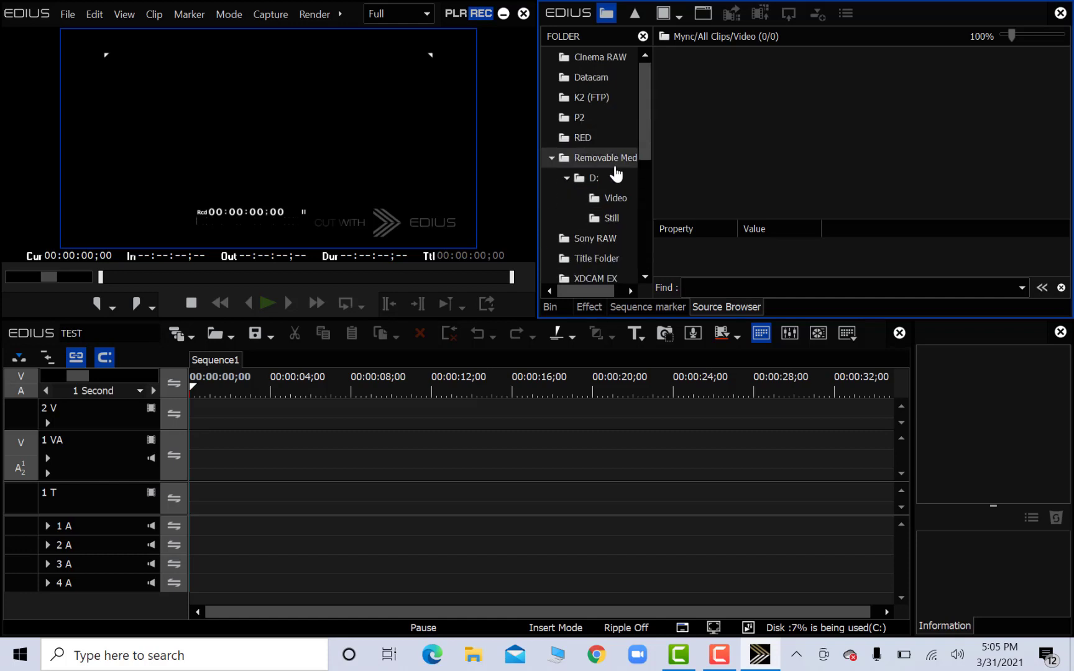
pyautogui.click(629, 203)
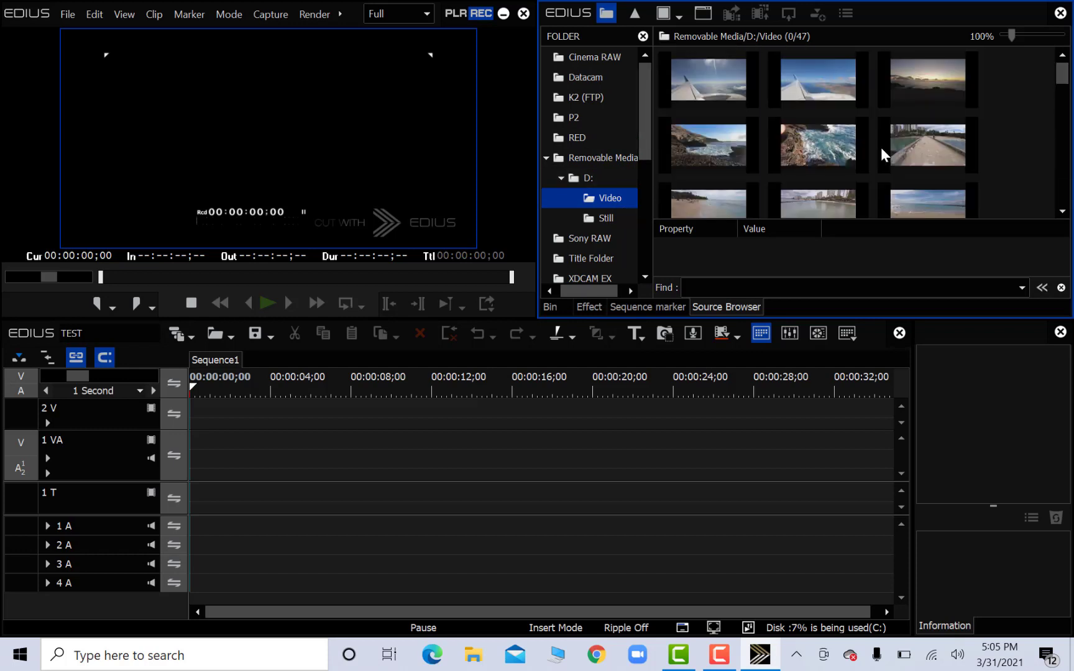
# Place ocean clip GH015745 on the 1 VA track and play it from about six seconds.
pyautogui.click(838, 150)
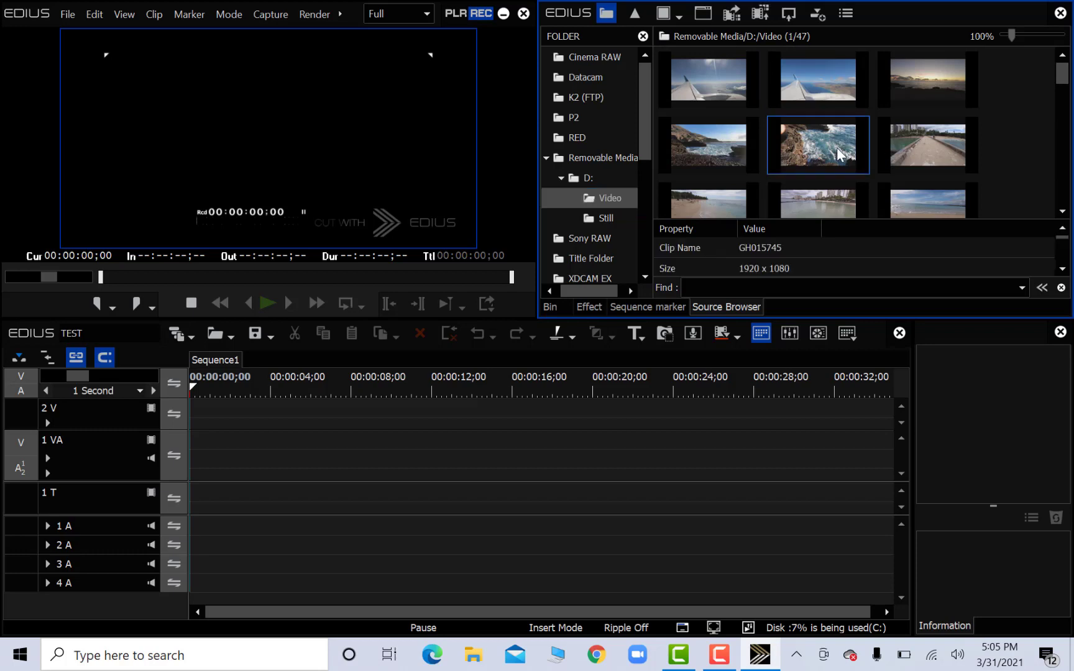
pyautogui.moveTo(838, 150); pyautogui.dragTo(194, 466)
pyautogui.click(313, 389)
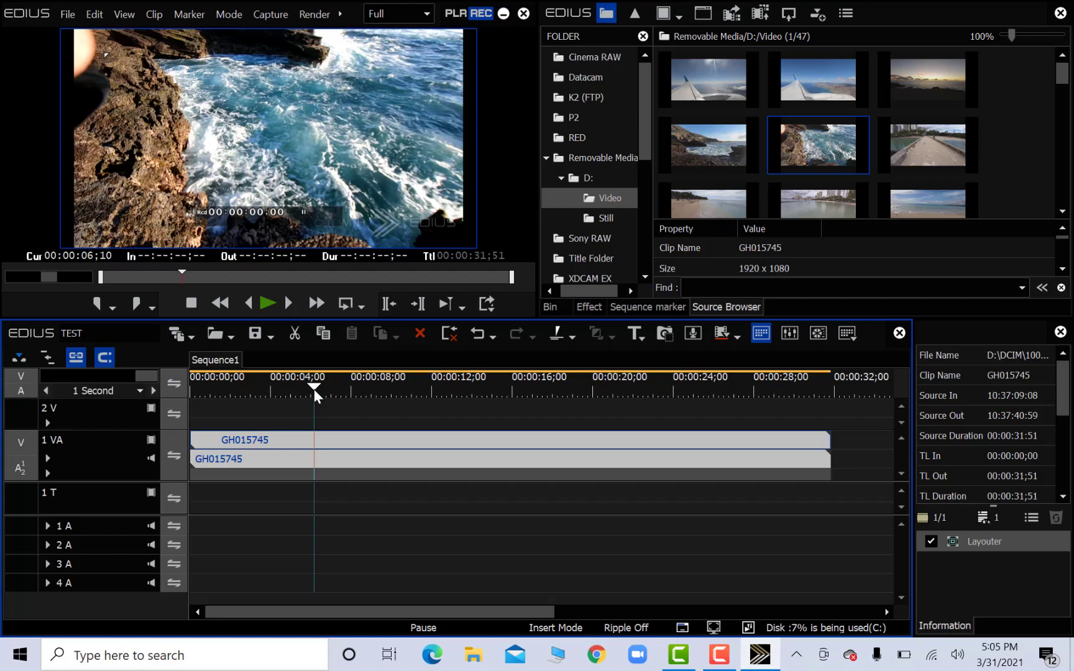
pyautogui.press('space')
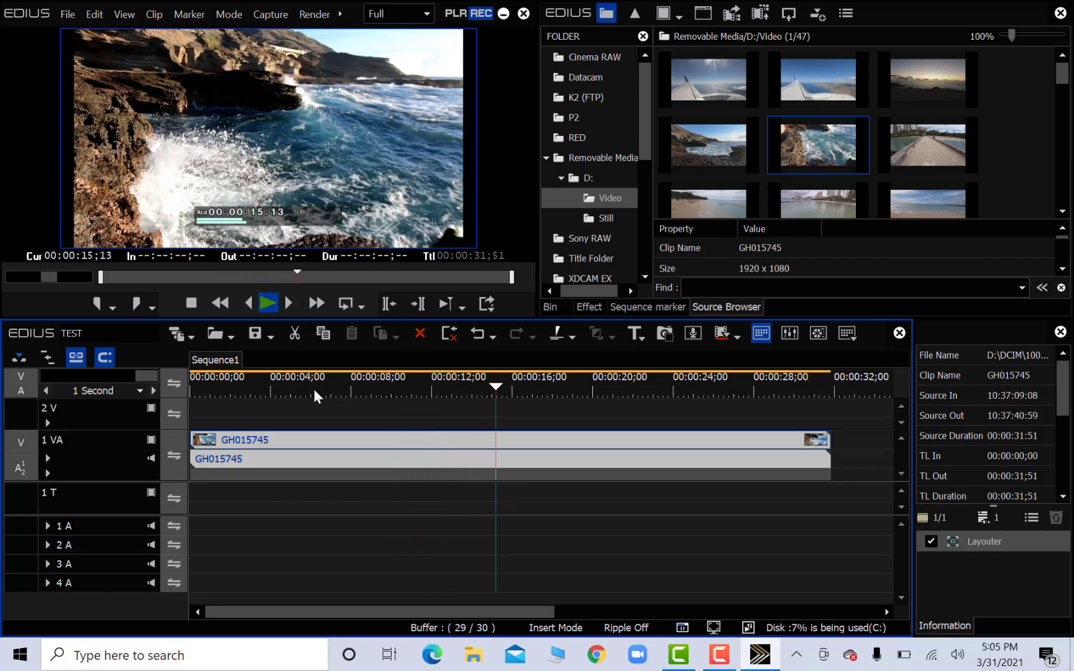
pyautogui.press('space')
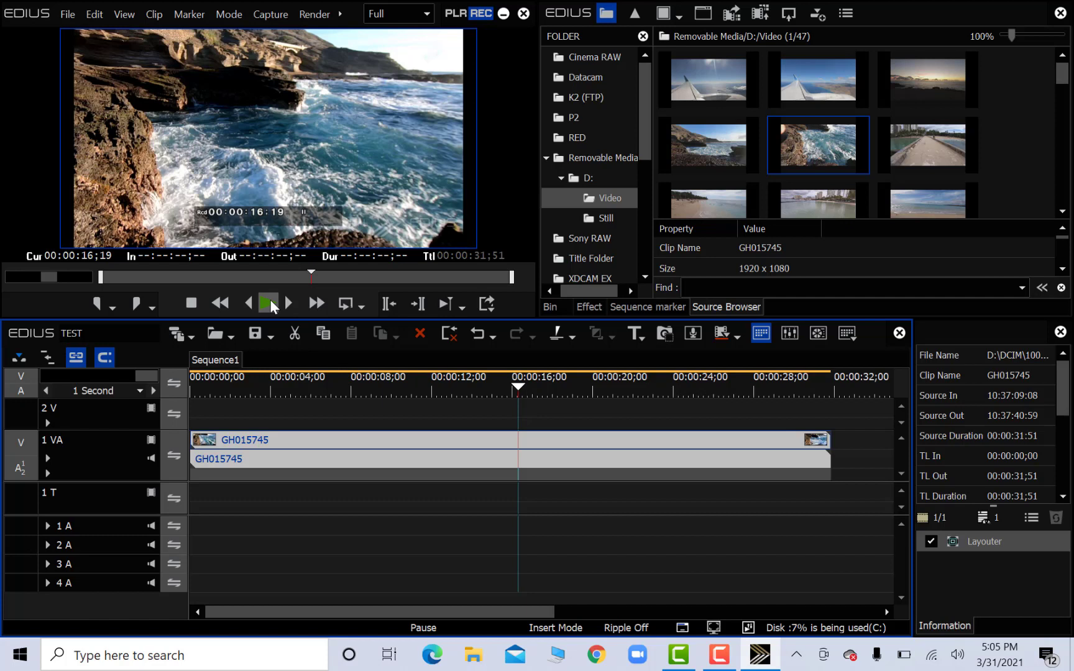
pyautogui.click(644, 336)
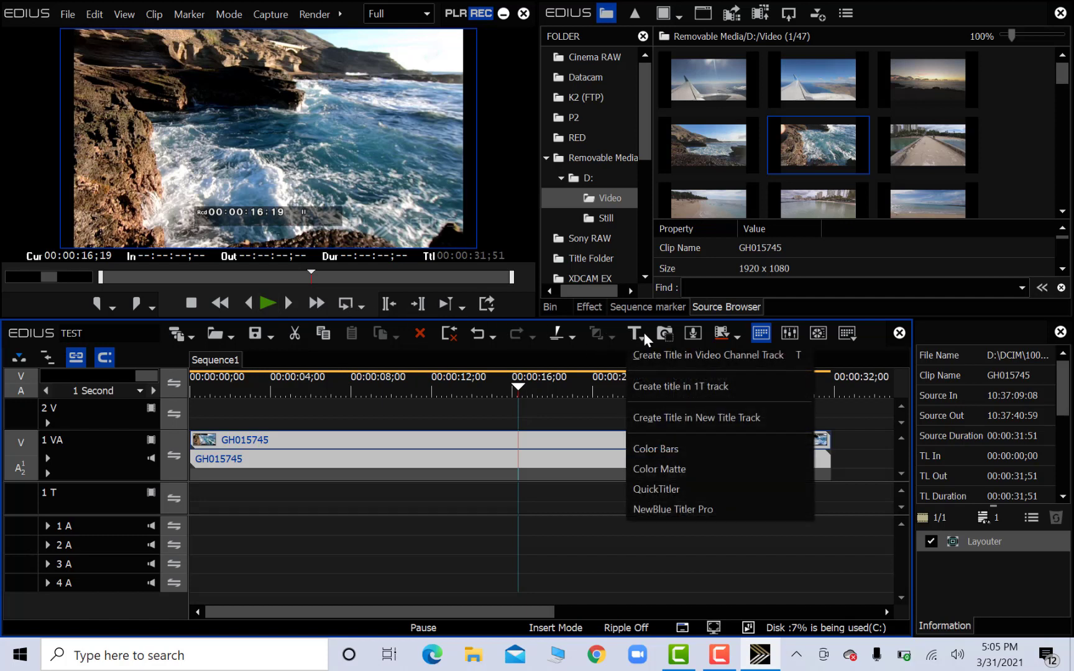
pyautogui.click(666, 509)
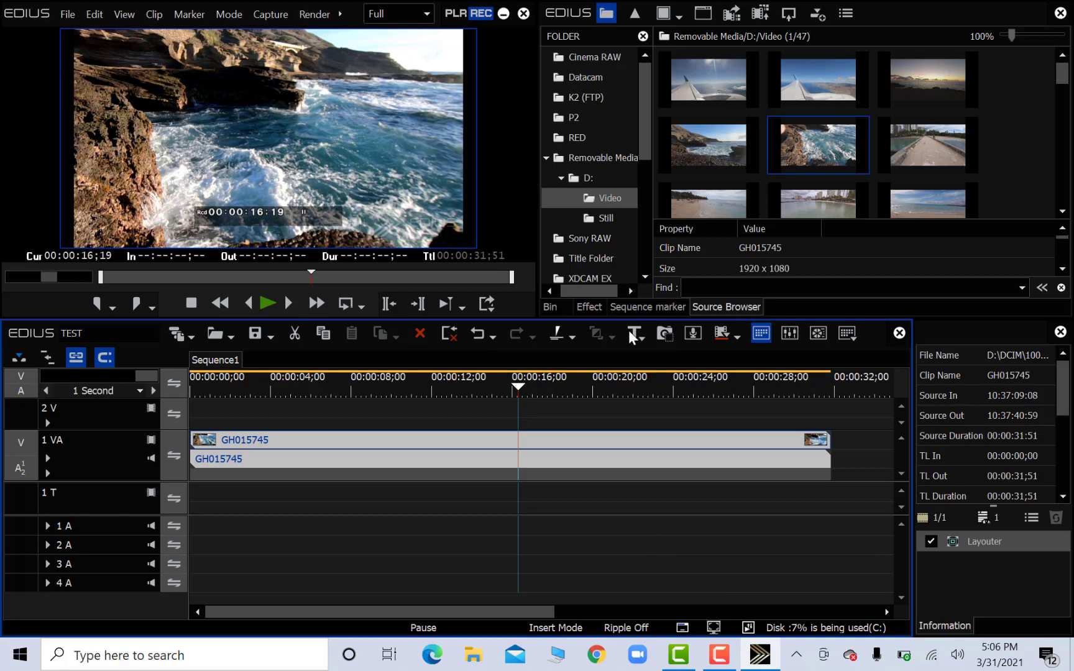
pyautogui.click(550, 308)
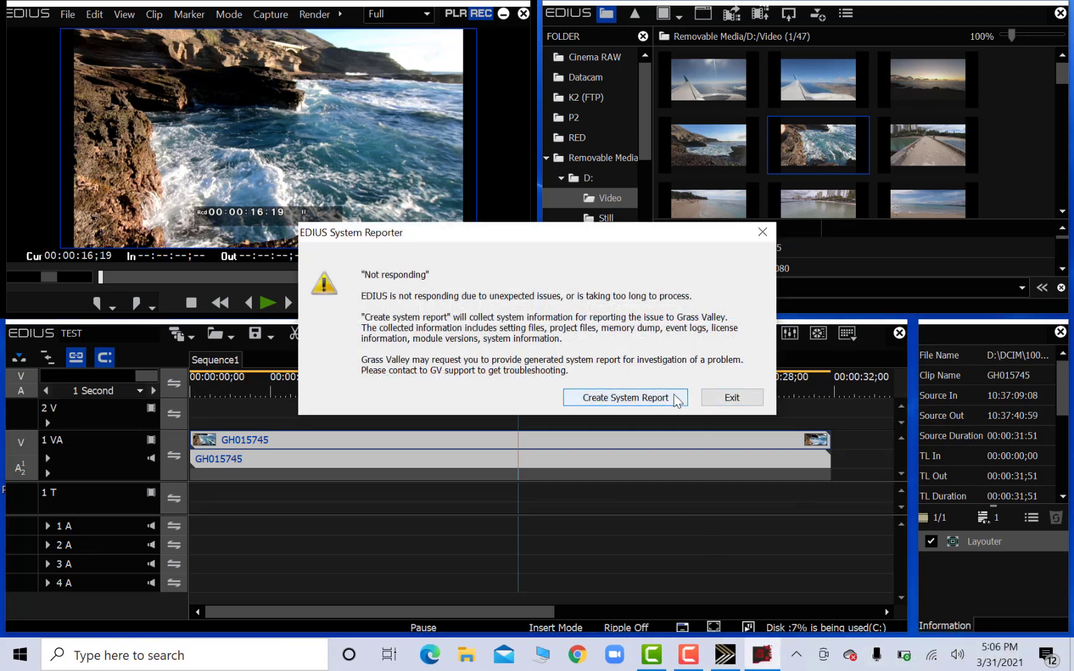
pyautogui.click(712, 399)
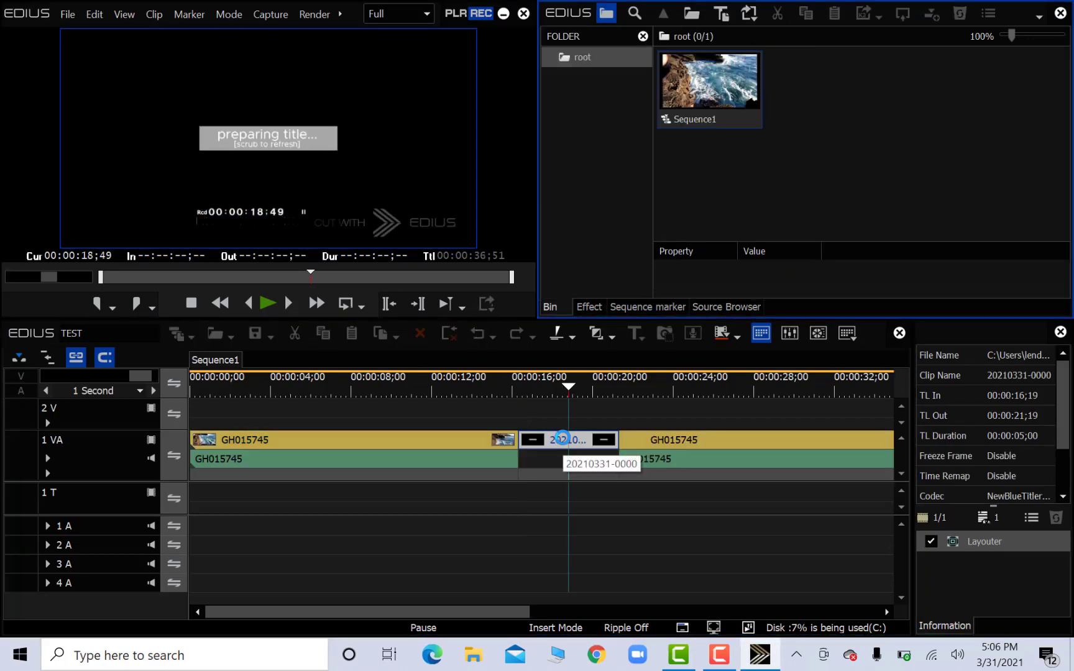
pyautogui.doubleClick(578, 441)
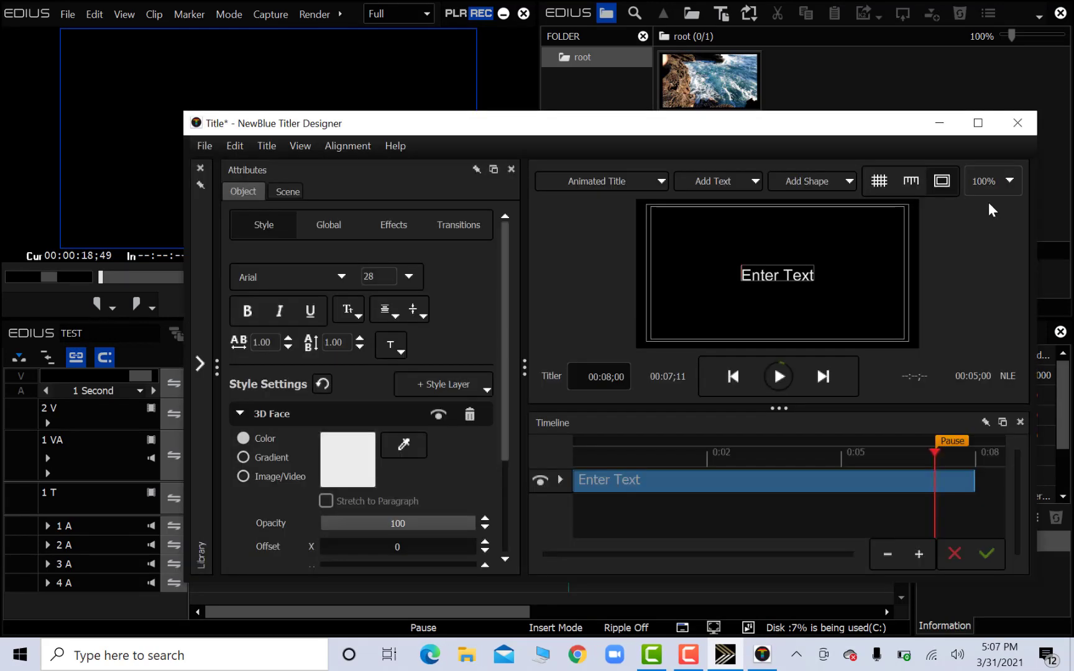
pyautogui.click(1018, 122)
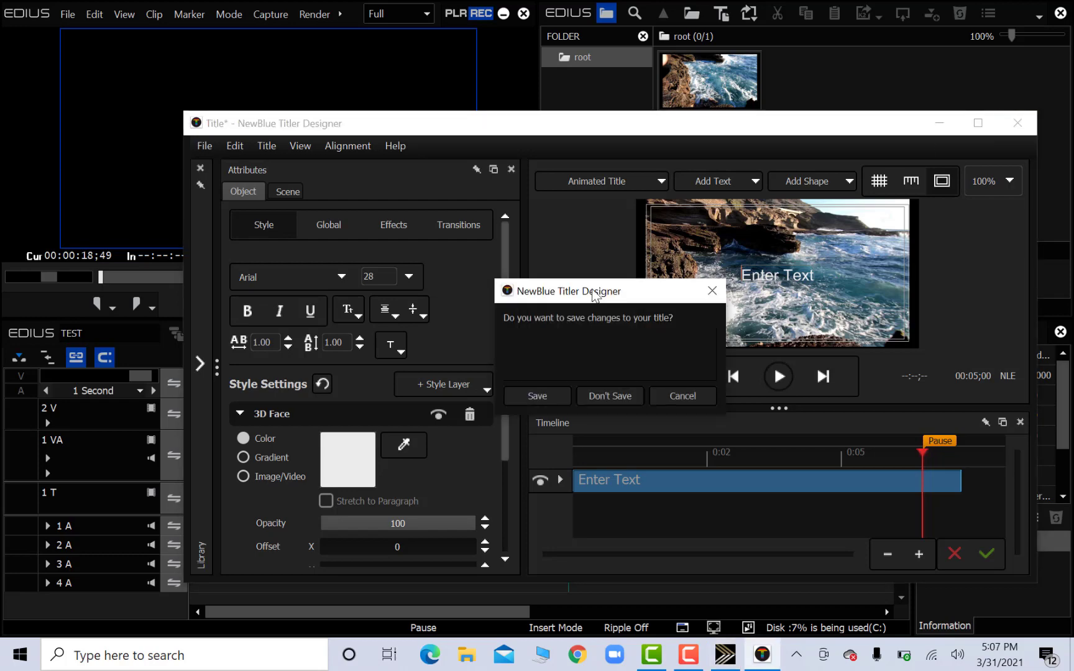
pyautogui.click(606, 397)
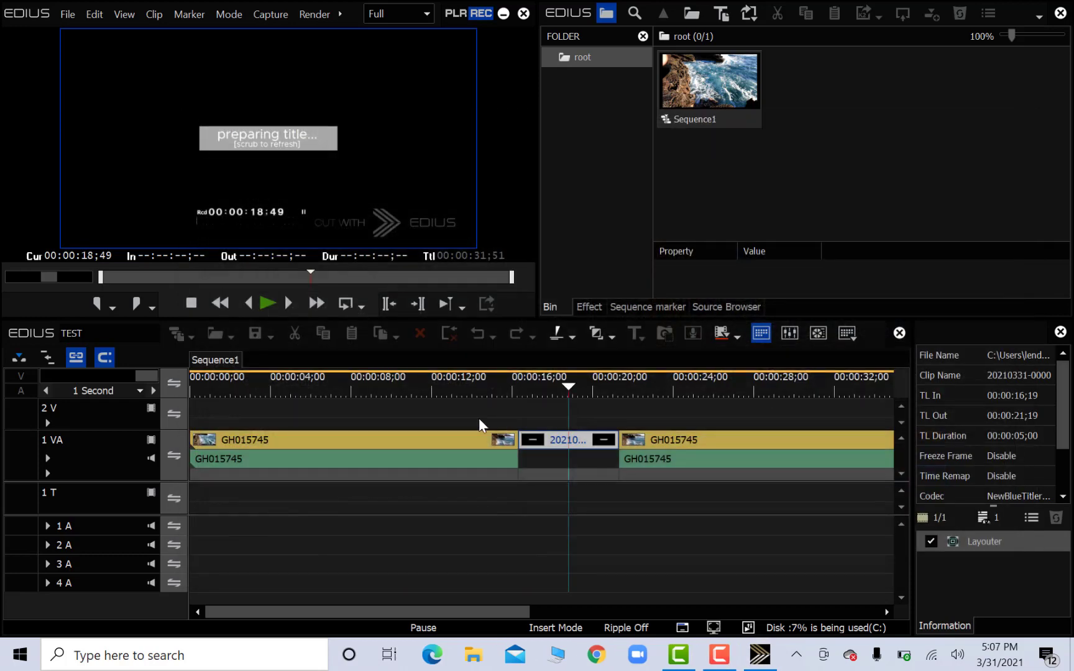
pyautogui.hotkey('ctrl', 'z')
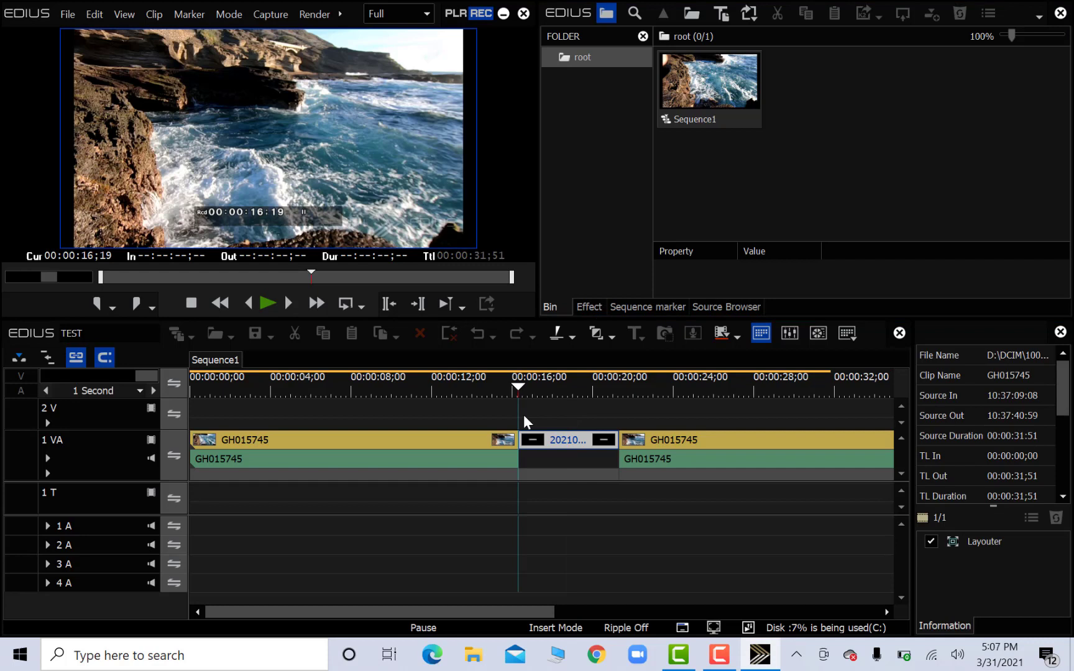
# Create a NewBlue Titler Pro title on the 1 T track reading 'Ocean'.
pyautogui.click(122, 502)
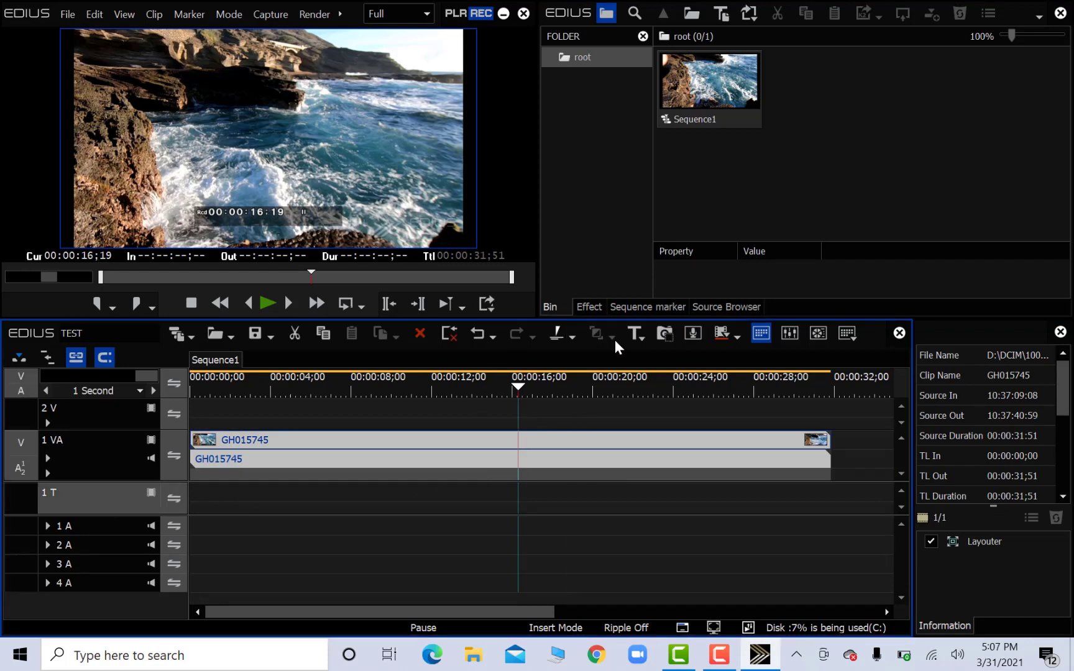
pyautogui.click(634, 336)
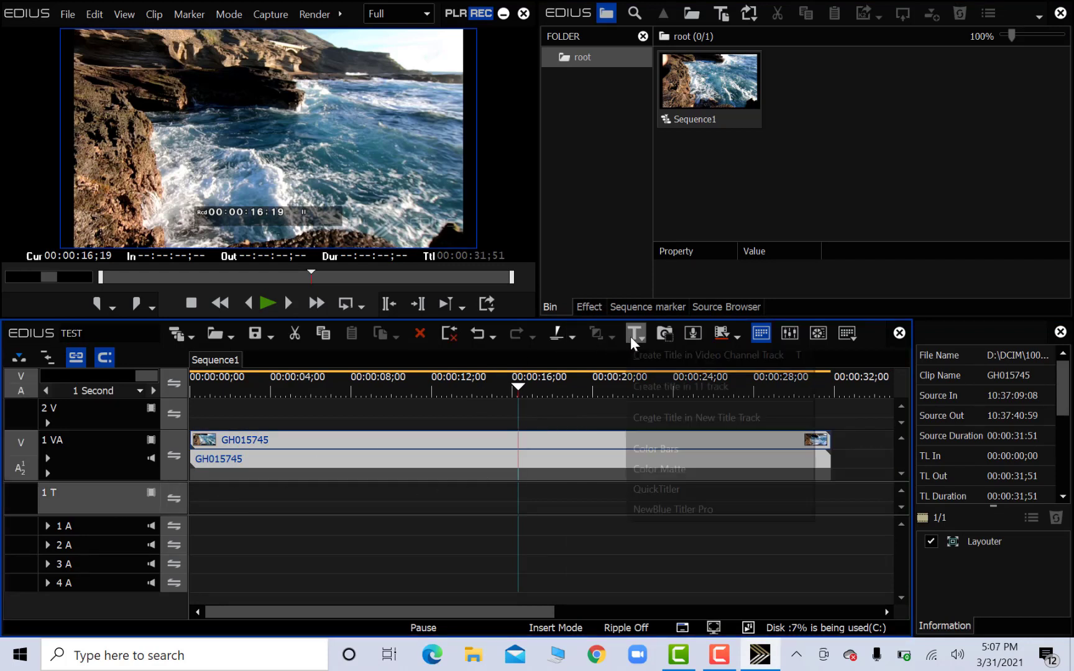
pyautogui.click(679, 505)
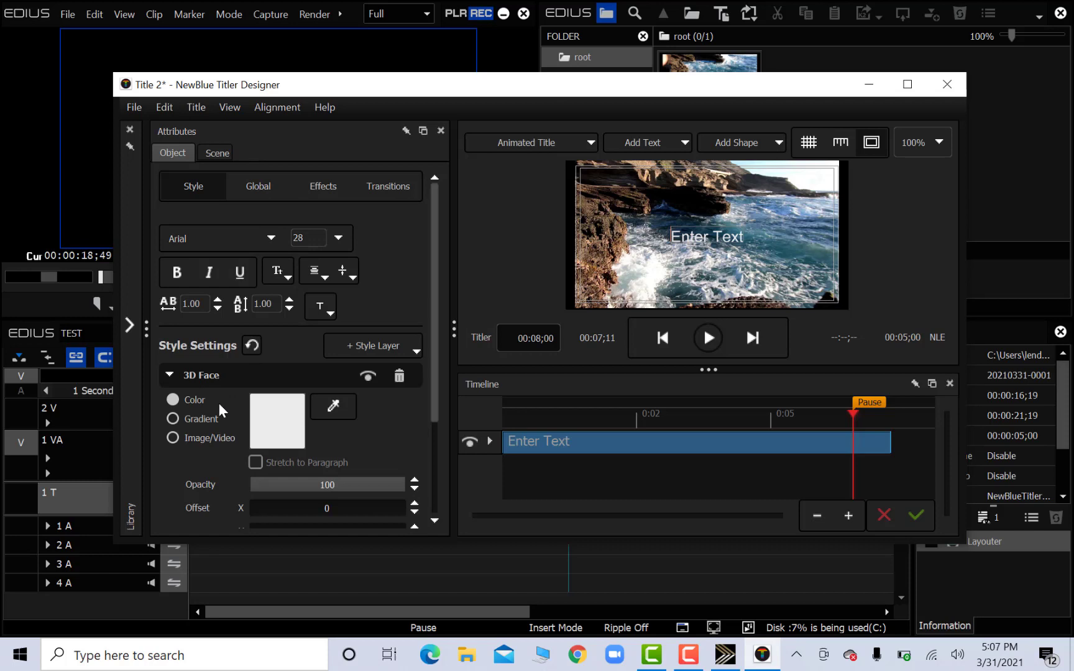
pyautogui.scroll(-3, 219, 402)
pyautogui.scroll(3, 219, 402)
pyautogui.doubleClick(724, 238)
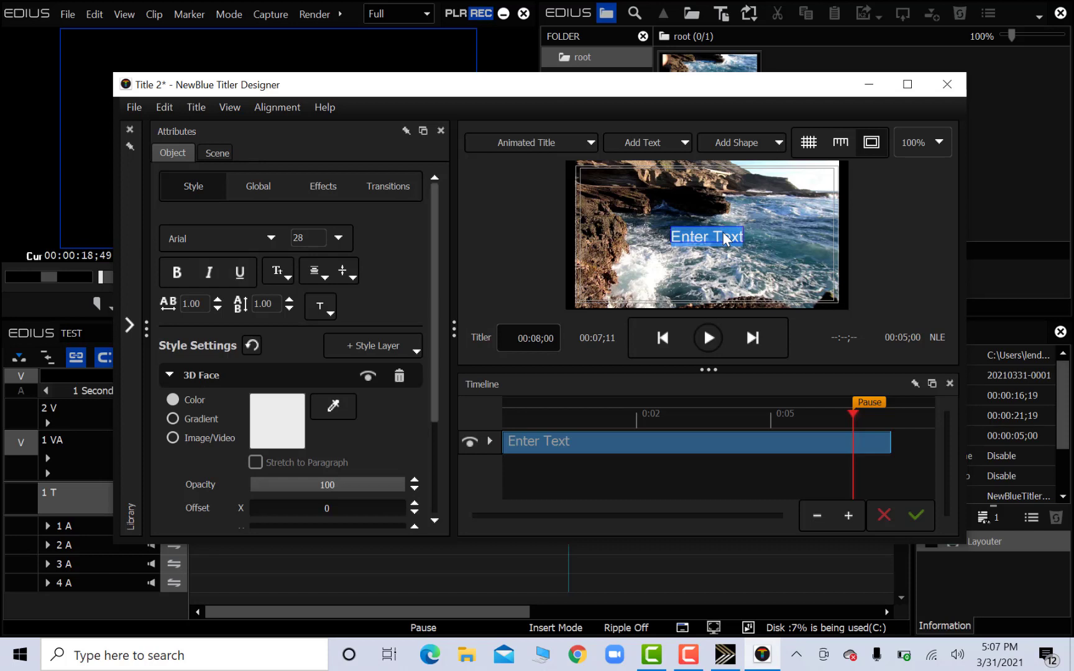
pyautogui.write('Ocean')
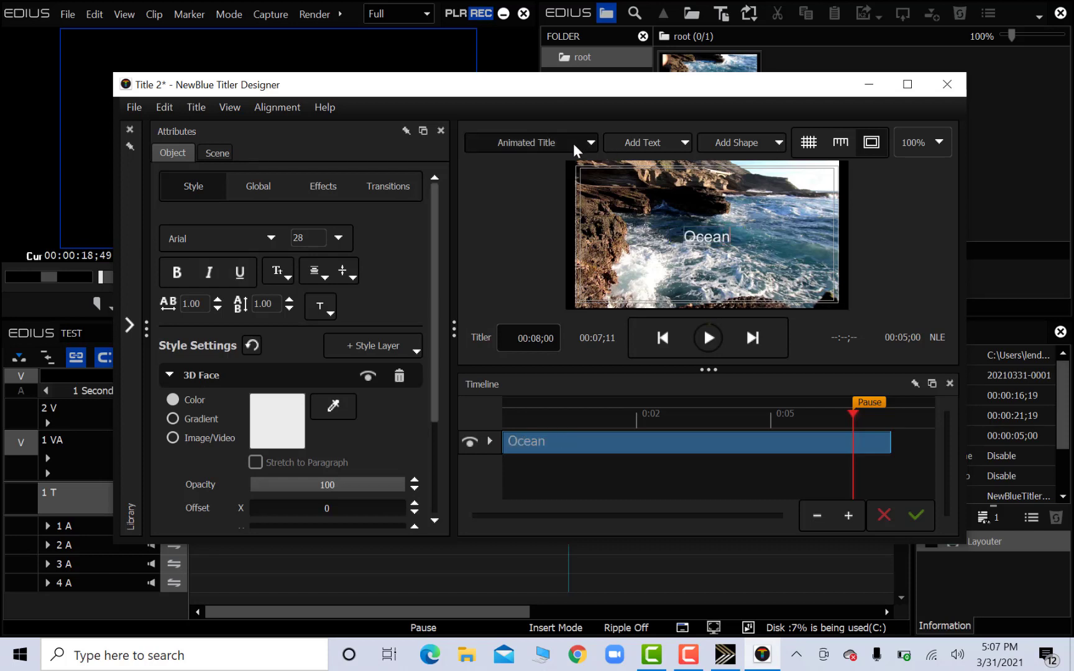
# Display the scene's camera and light settings in Titler Designer.
pyautogui.click(554, 141)
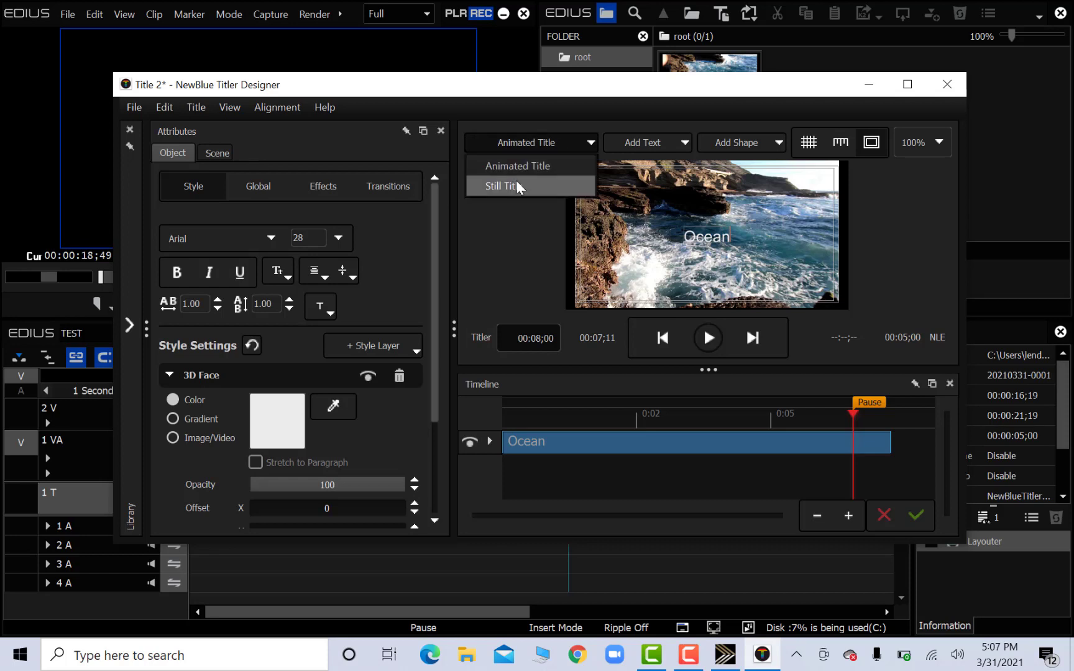
pyautogui.click(221, 154)
pyautogui.click(221, 154)
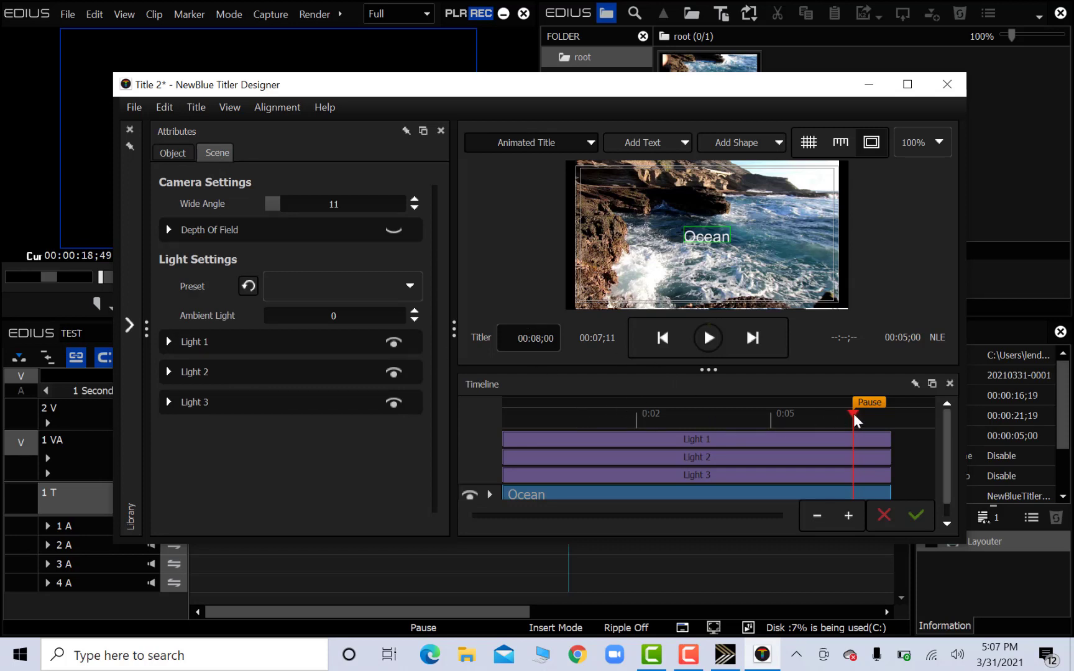
pyautogui.moveTo(854, 413); pyautogui.dragTo(491, 433)
pyautogui.press('space')
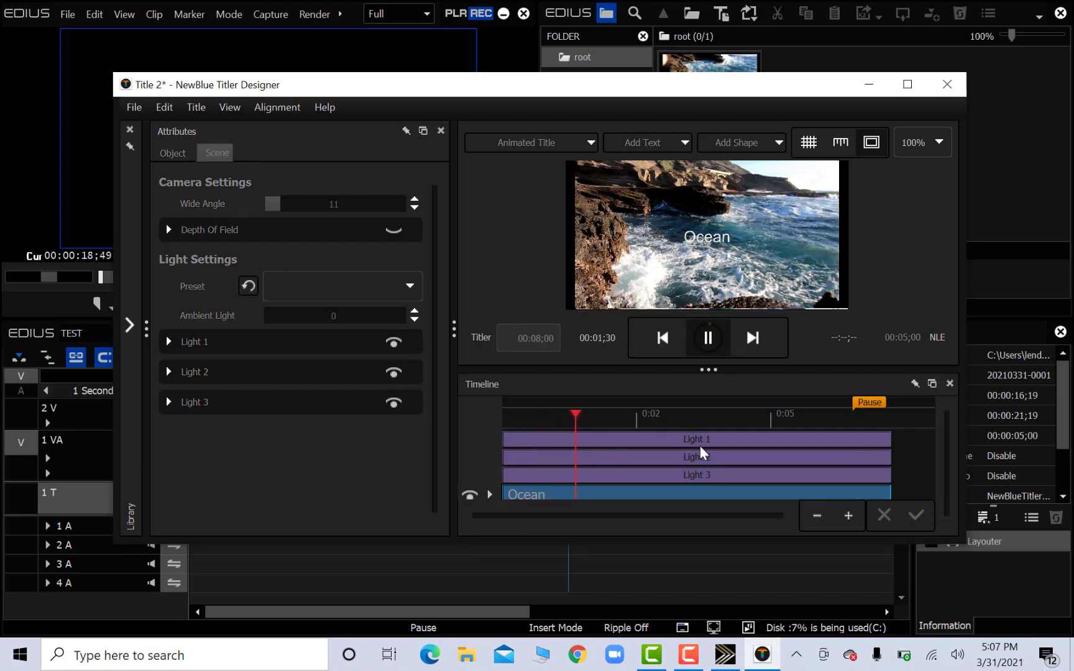
pyautogui.press('space')
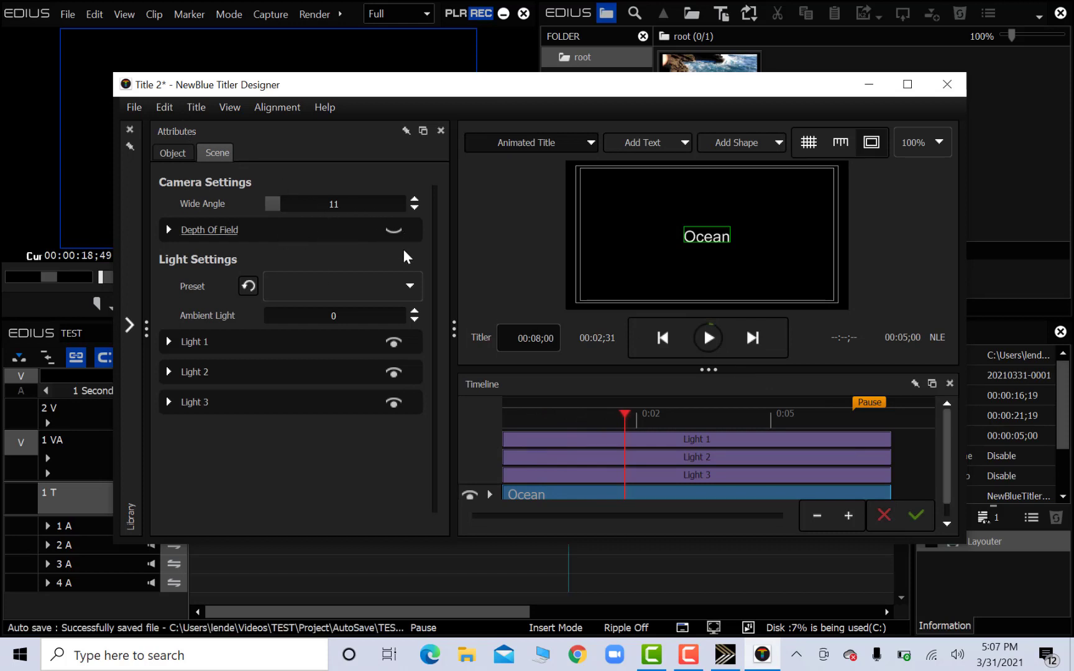
pyautogui.click(277, 106)
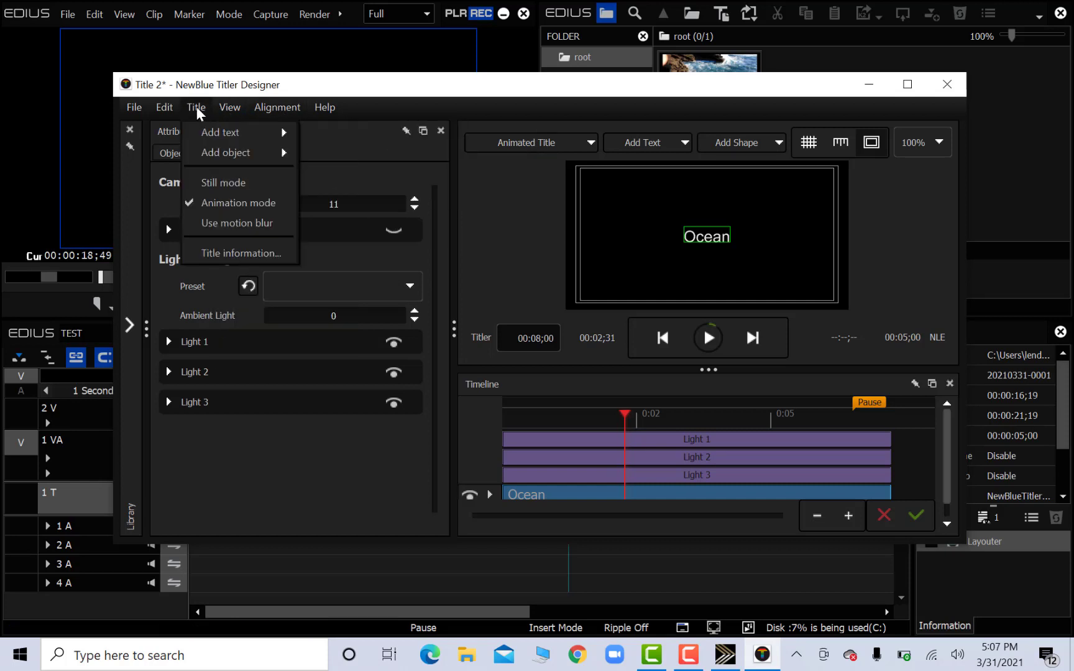
pyautogui.moveTo(133, 113)
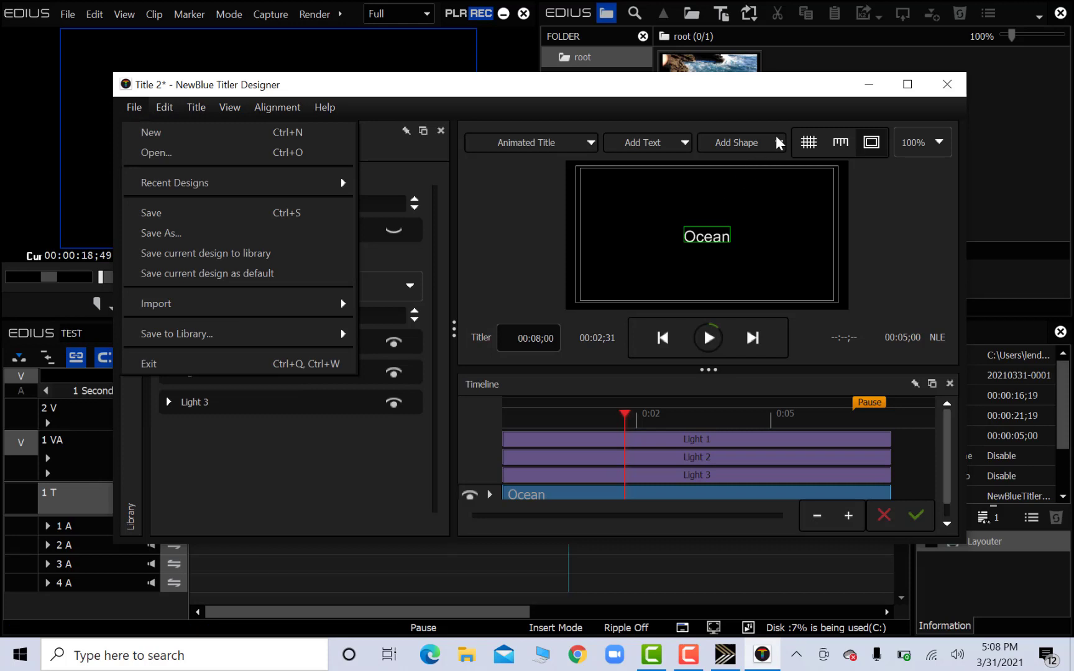
# Expand the Light 1 settings and scroll through the Cinema project templates in the Library.
pyautogui.click(755, 105)
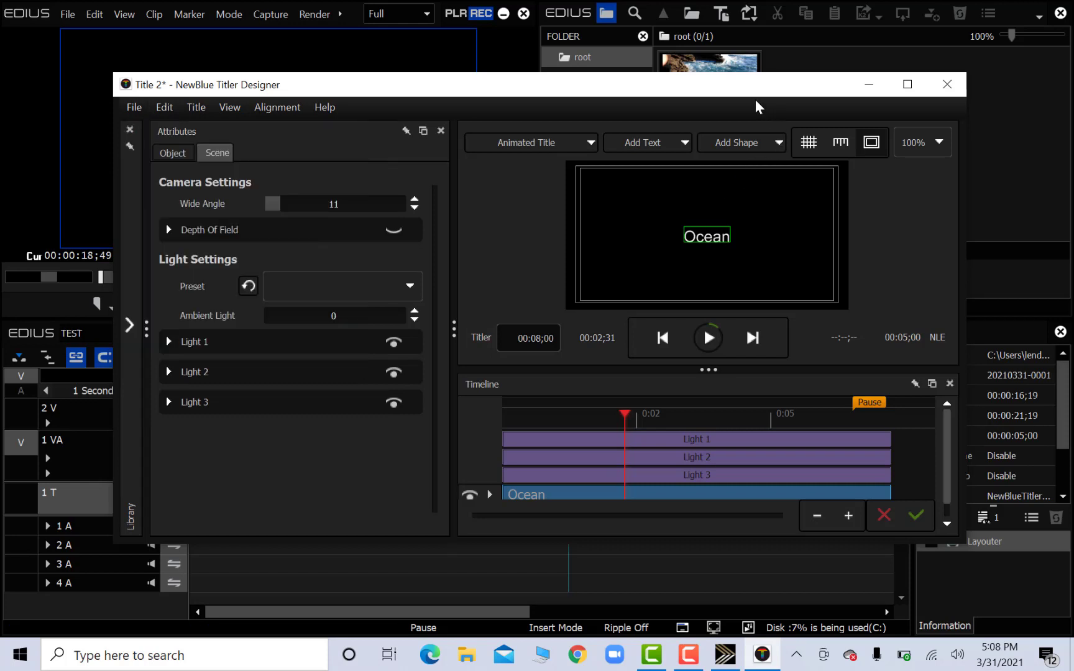
pyautogui.click(169, 341)
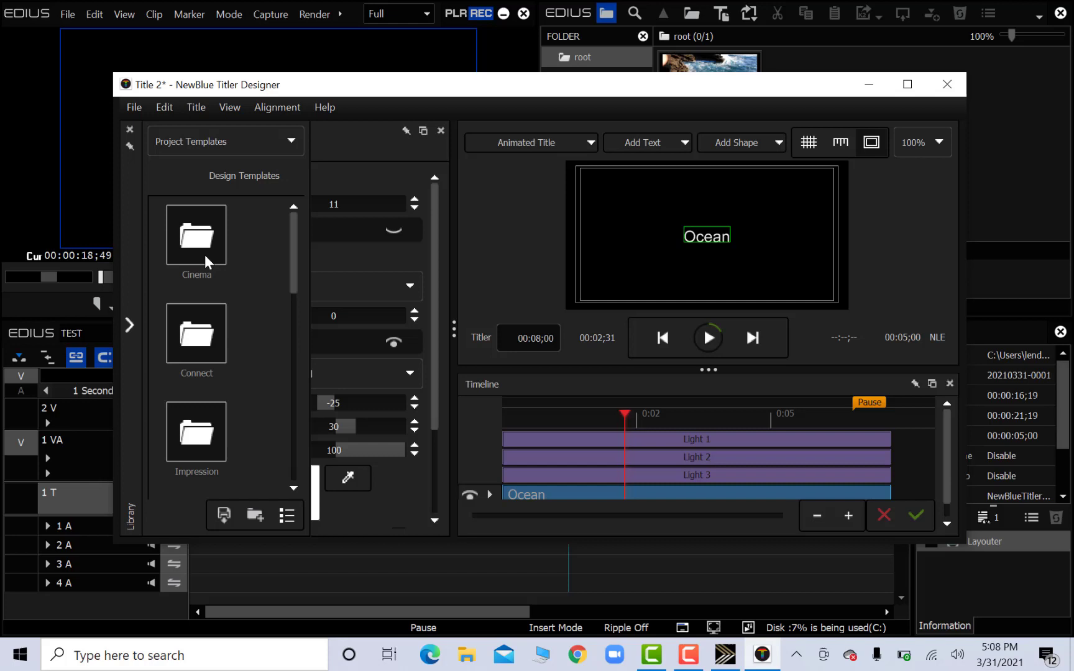
pyautogui.doubleClick(203, 255)
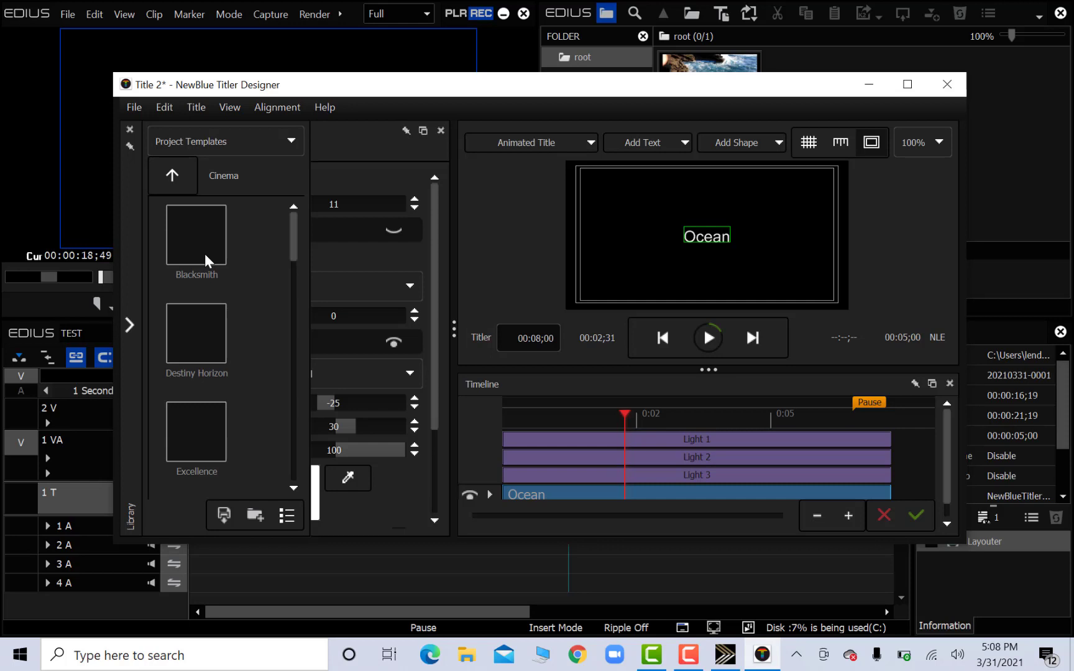
pyautogui.scroll(-4, 253, 348)
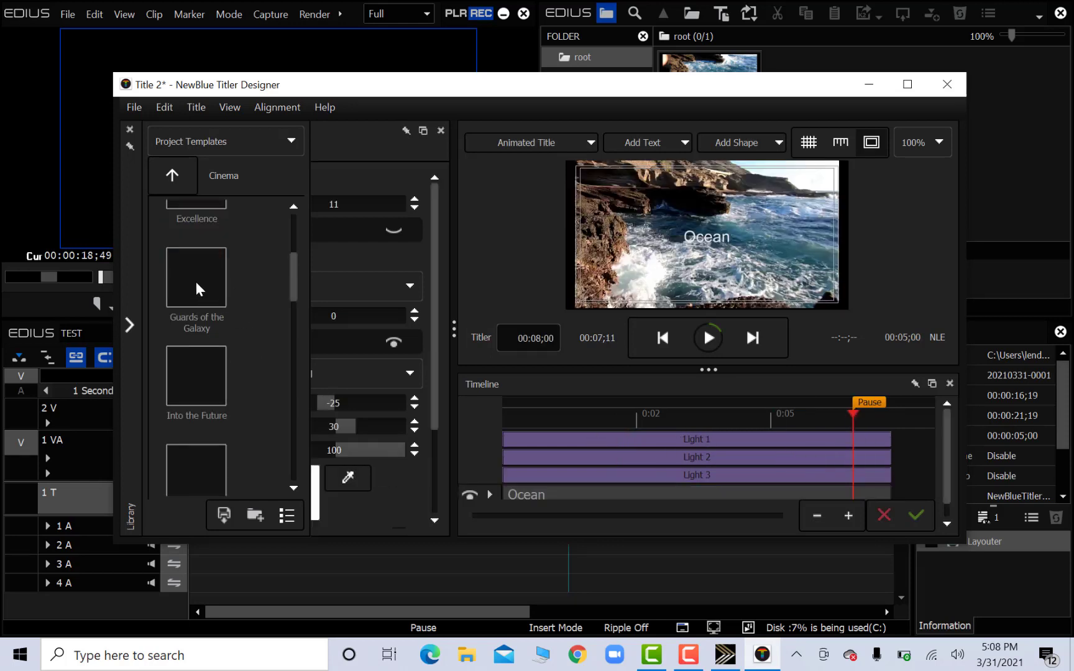
pyautogui.scroll(4, 263, 262)
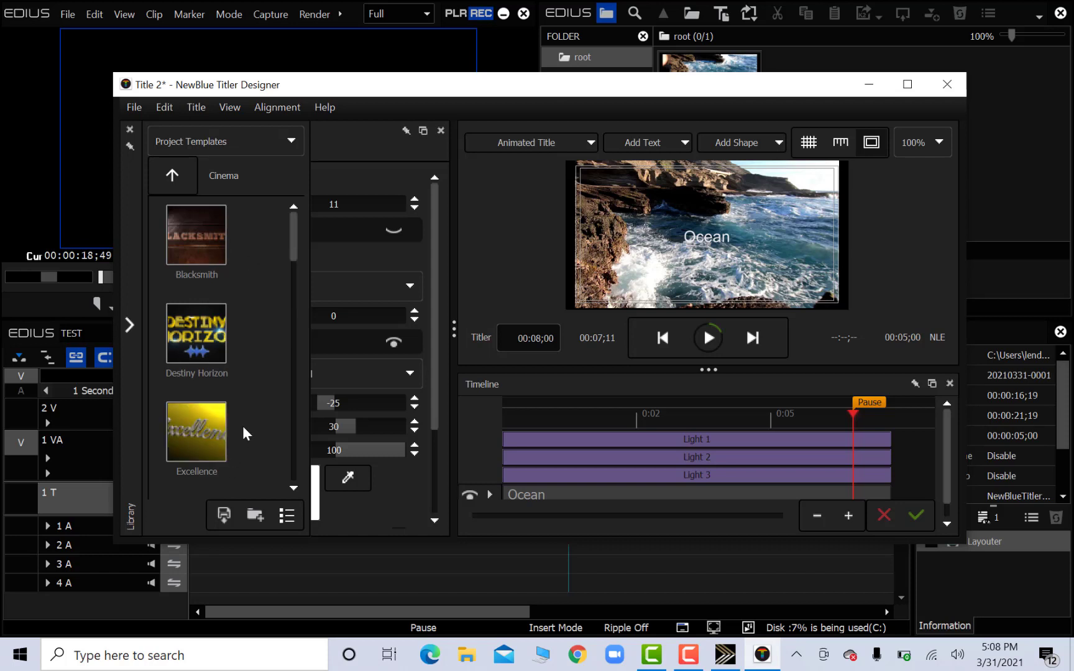
pyautogui.scroll(-5, 222, 386)
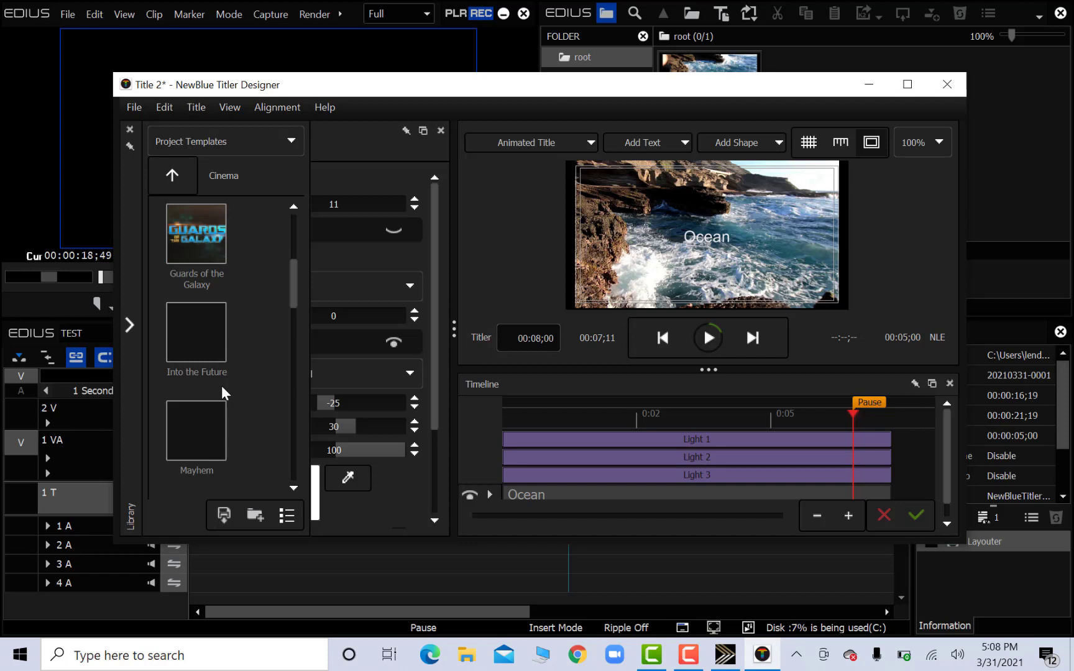
pyautogui.scroll(-3, 203, 238)
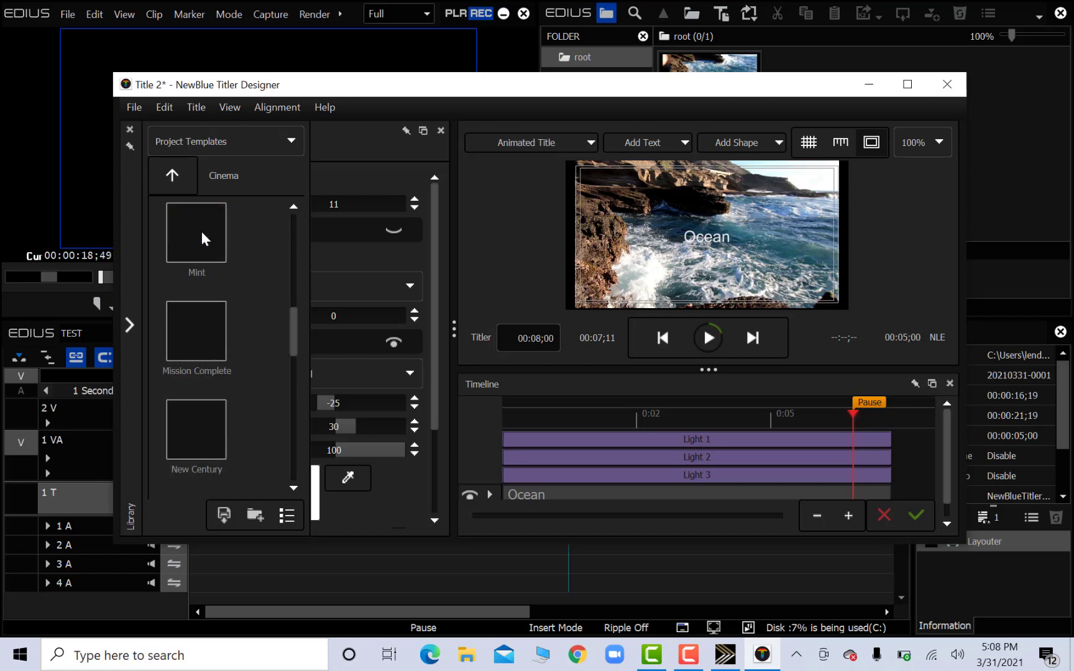
pyautogui.scroll(3, 229, 305)
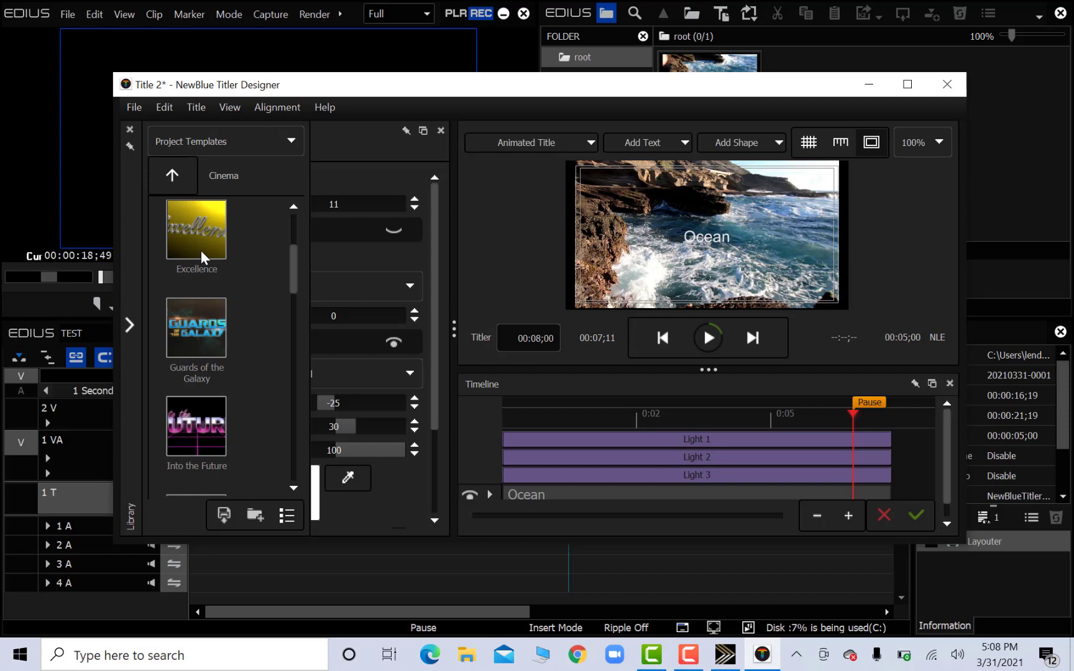
# Load the gold Excellence template as the title, bring back the Library, and stop the preview.
pyautogui.doubleClick(187, 229)
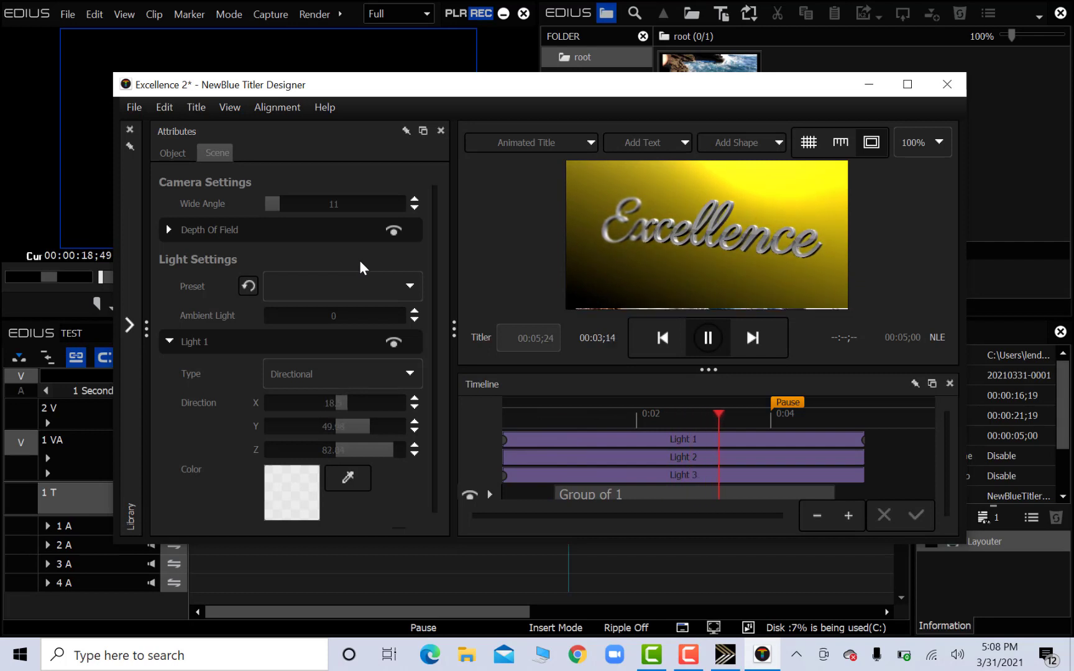
pyautogui.click(130, 324)
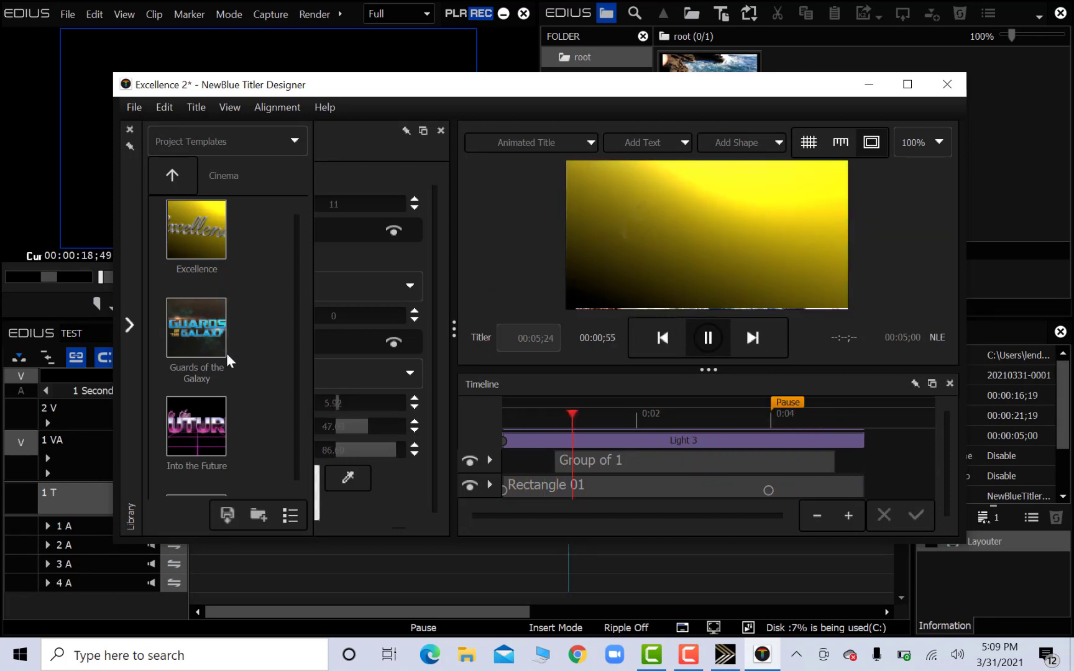
pyautogui.click(715, 335)
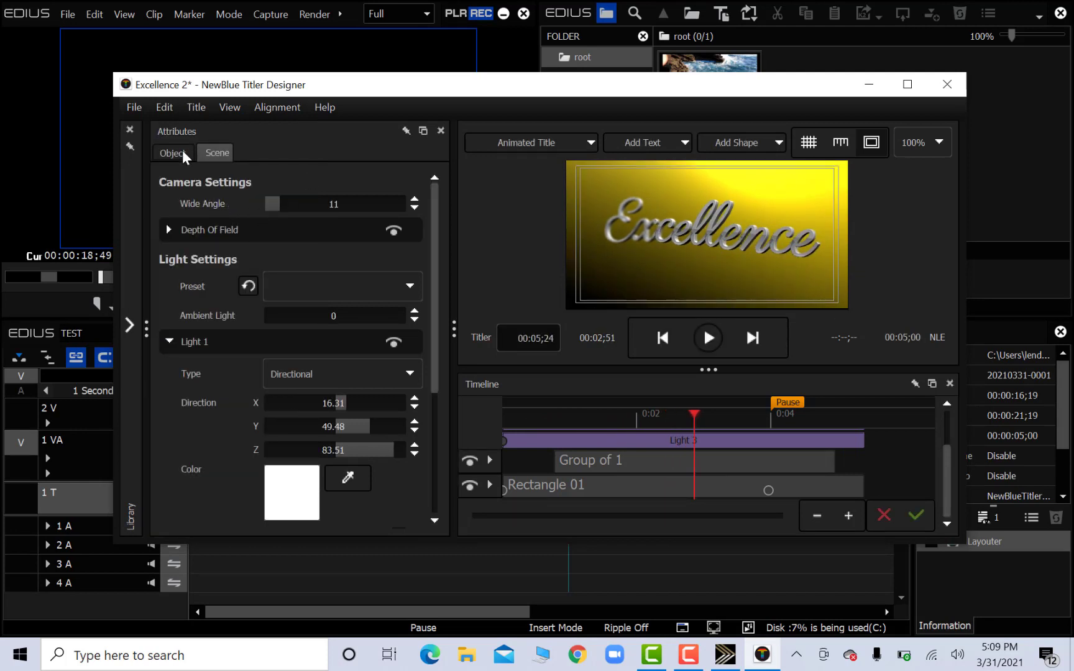
# Expand the title object's Global Transform position, rotation and scale values.
pyautogui.click(193, 107)
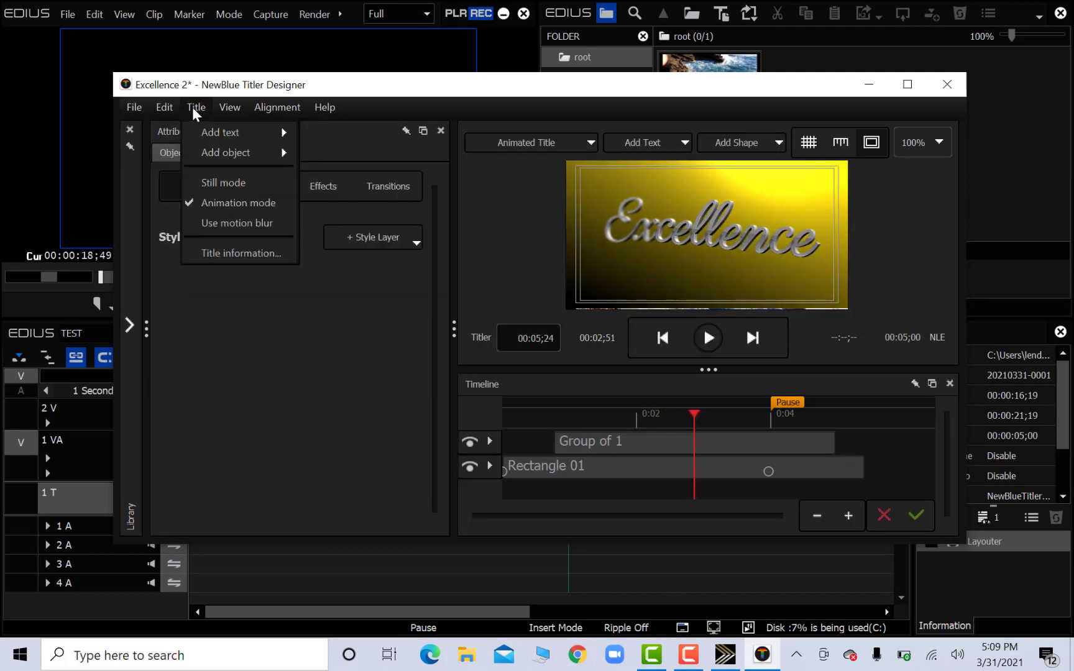
pyautogui.click(438, 102)
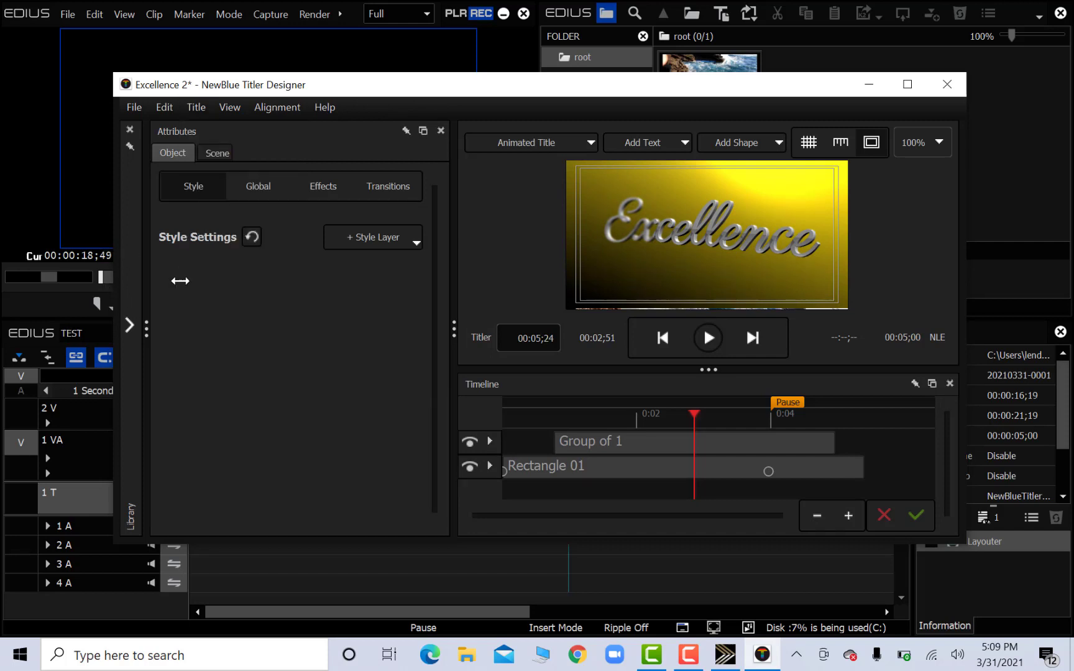
pyautogui.click(285, 186)
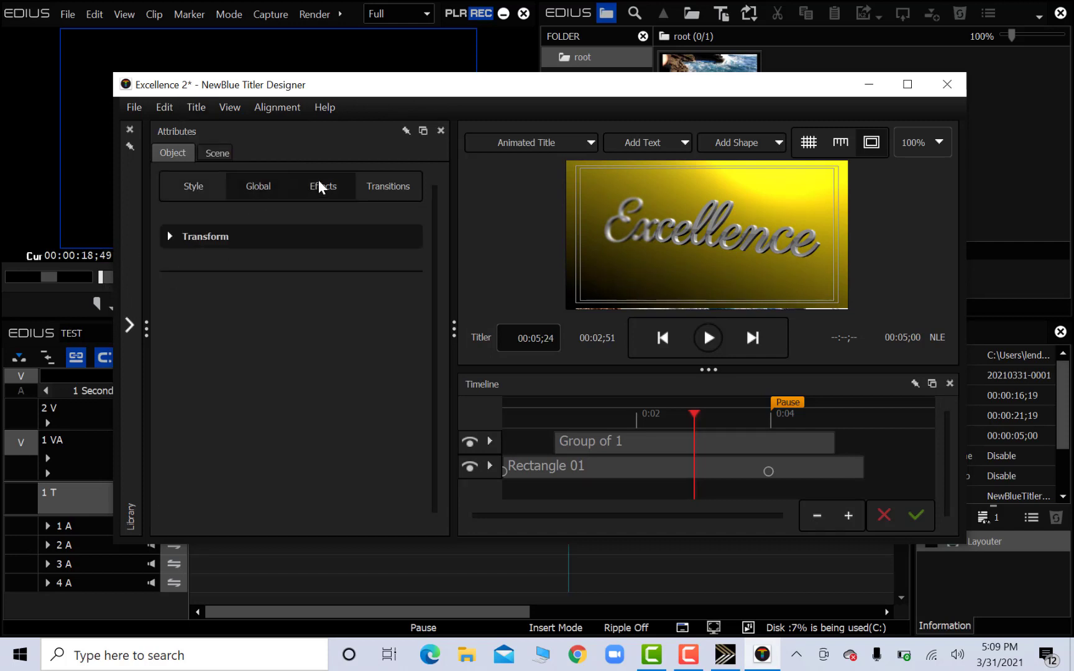
pyautogui.click(181, 236)
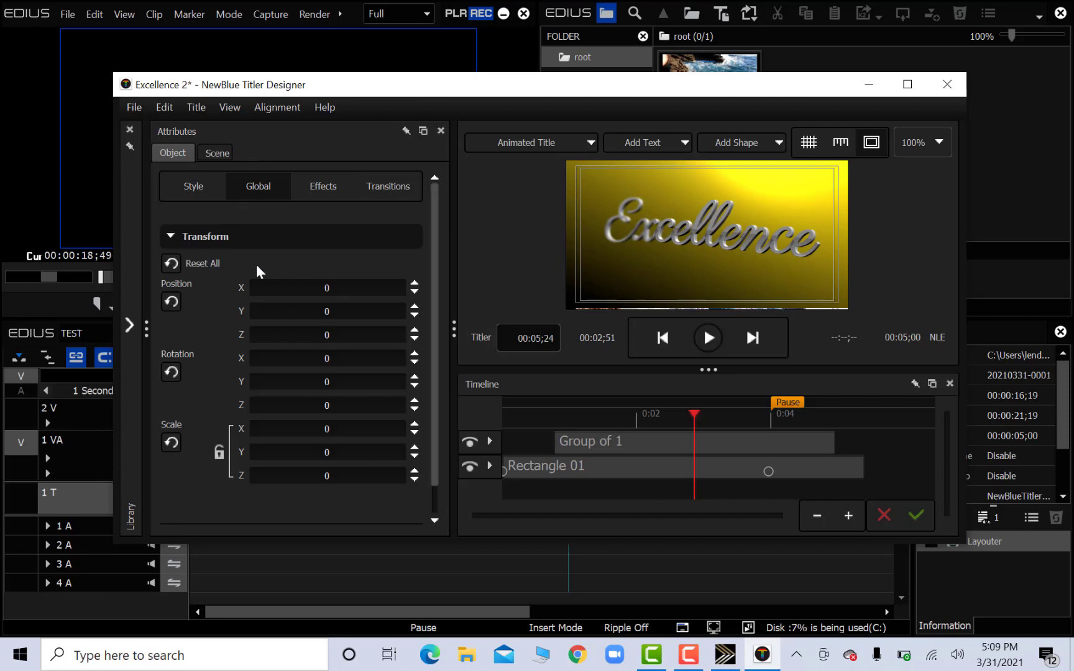
# Set the object's blending mode to Lighten and show the Effects library.
pyautogui.click(338, 184)
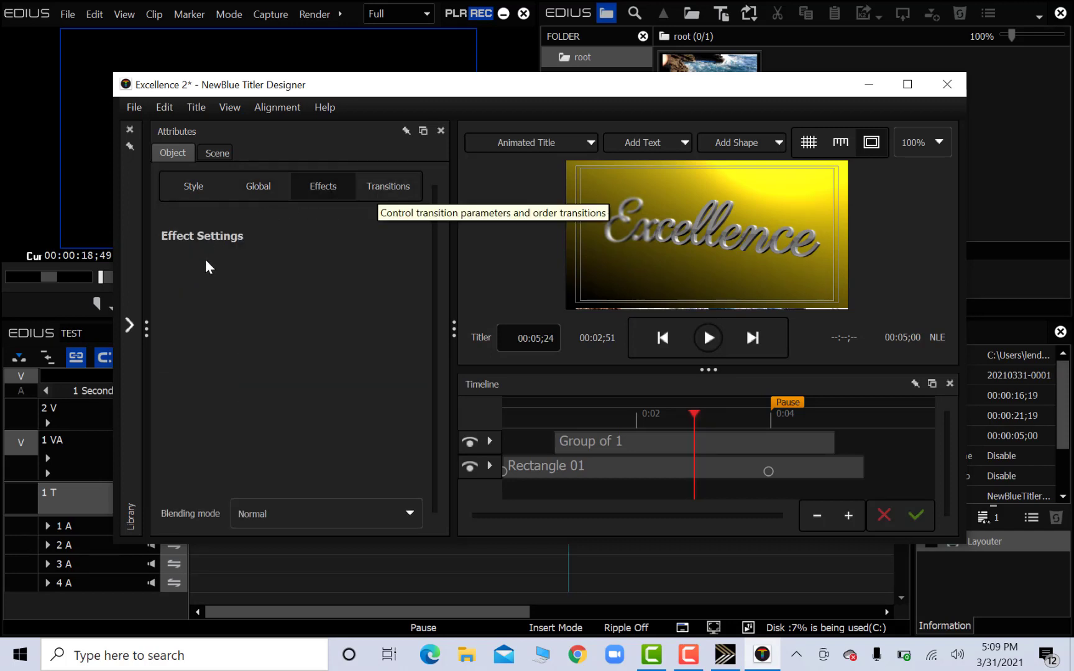
pyautogui.click(279, 514)
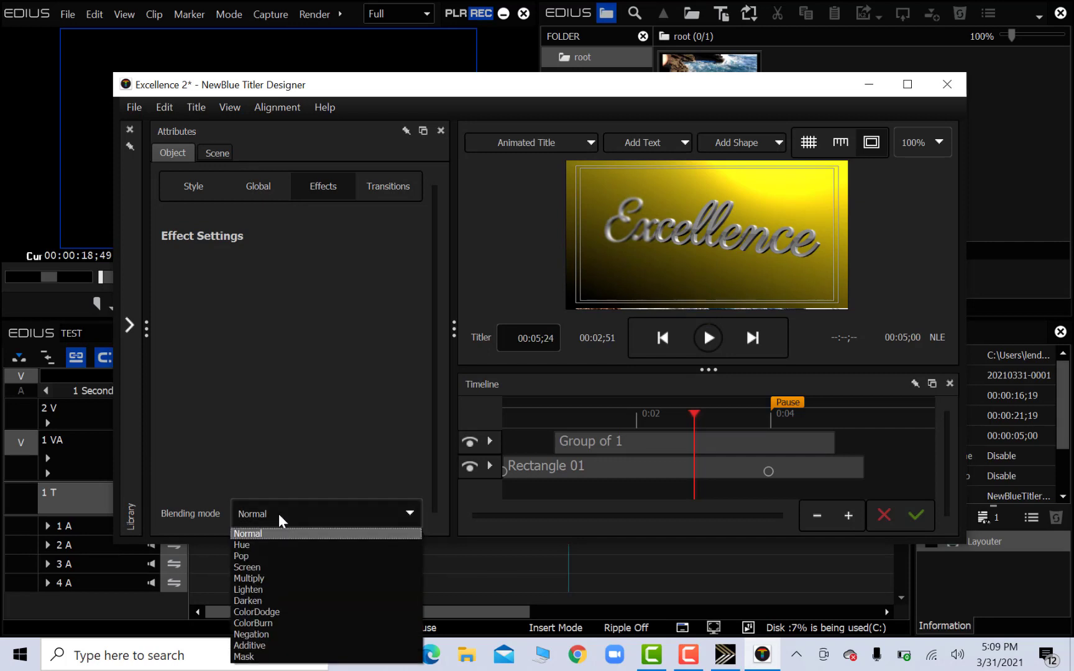
pyautogui.click(270, 592)
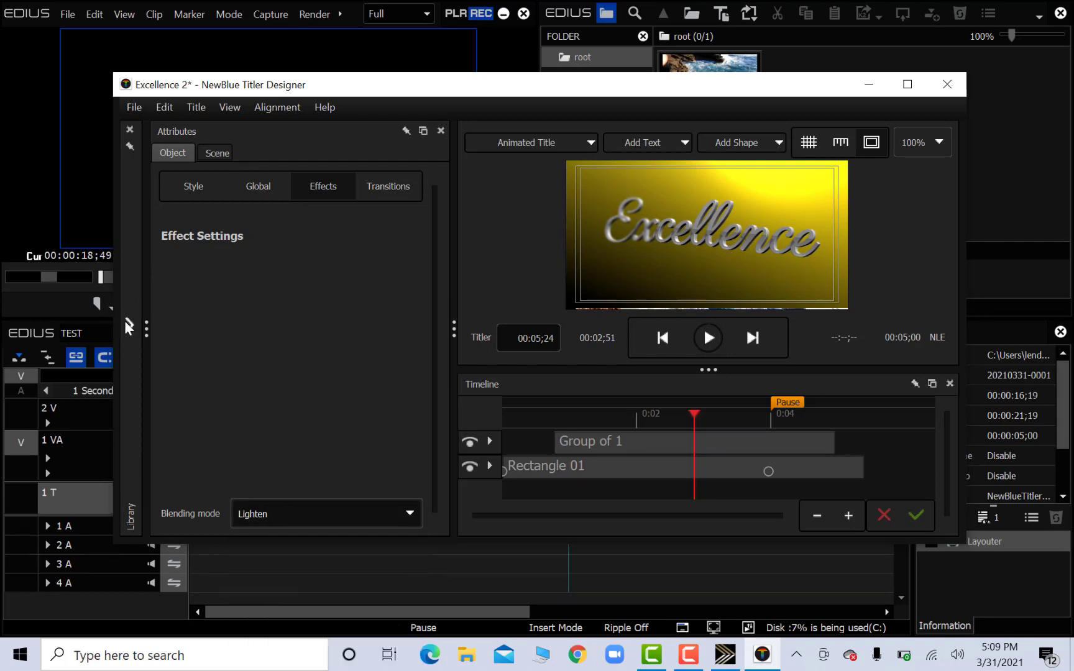
pyautogui.click(146, 335)
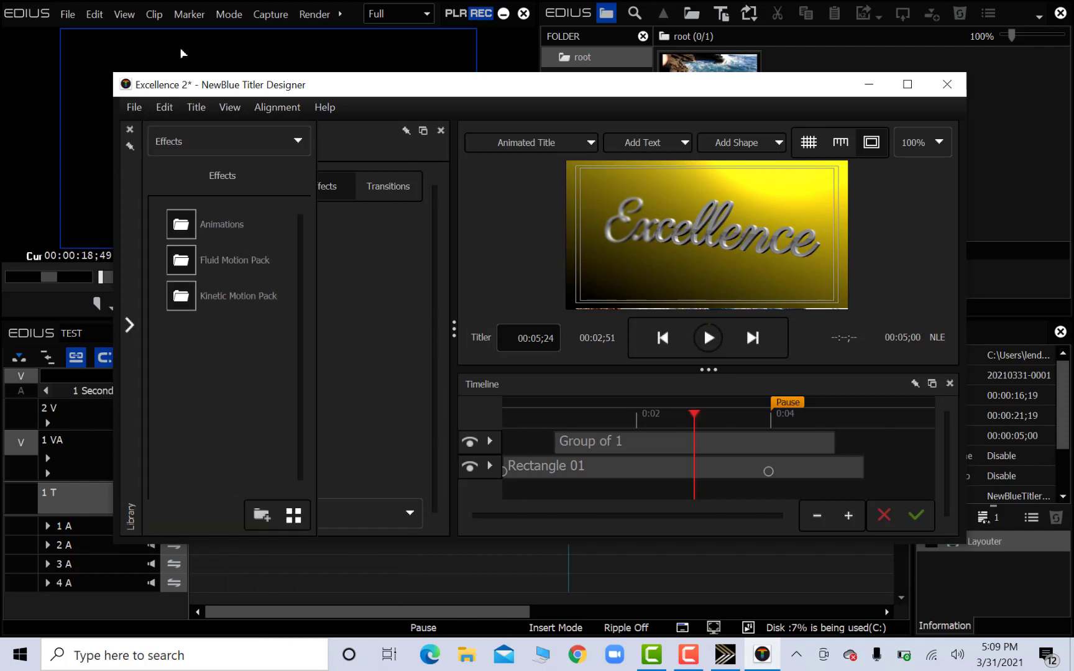
# Open the Fluid Motion Pack folder, then its Wobble effects folder.
pyautogui.doubleClick(187, 260)
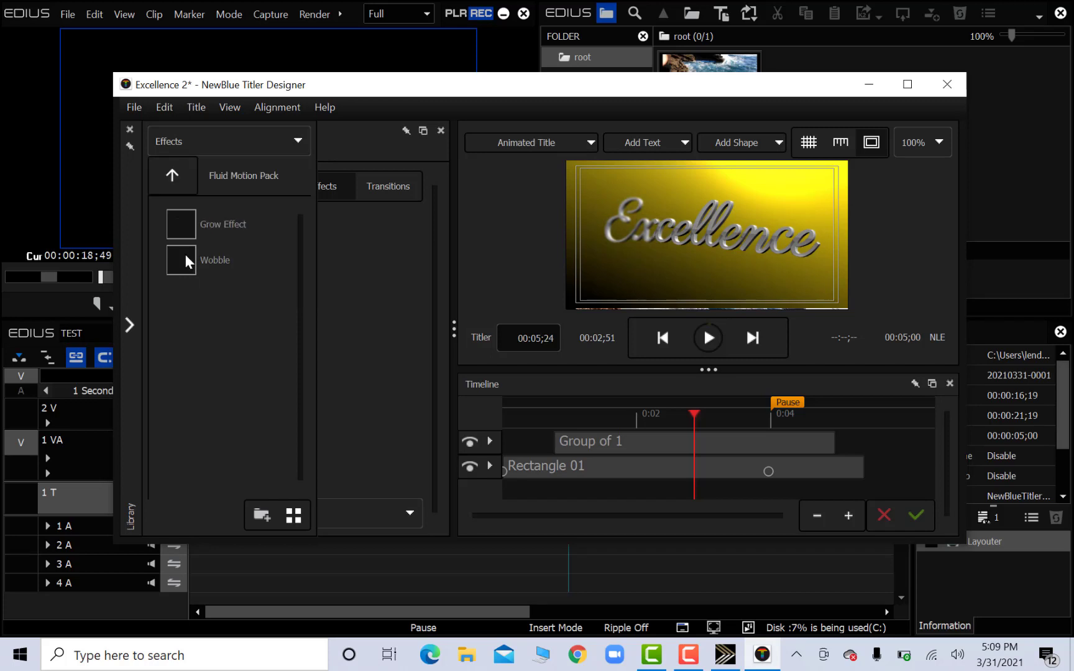
pyautogui.doubleClick(186, 256)
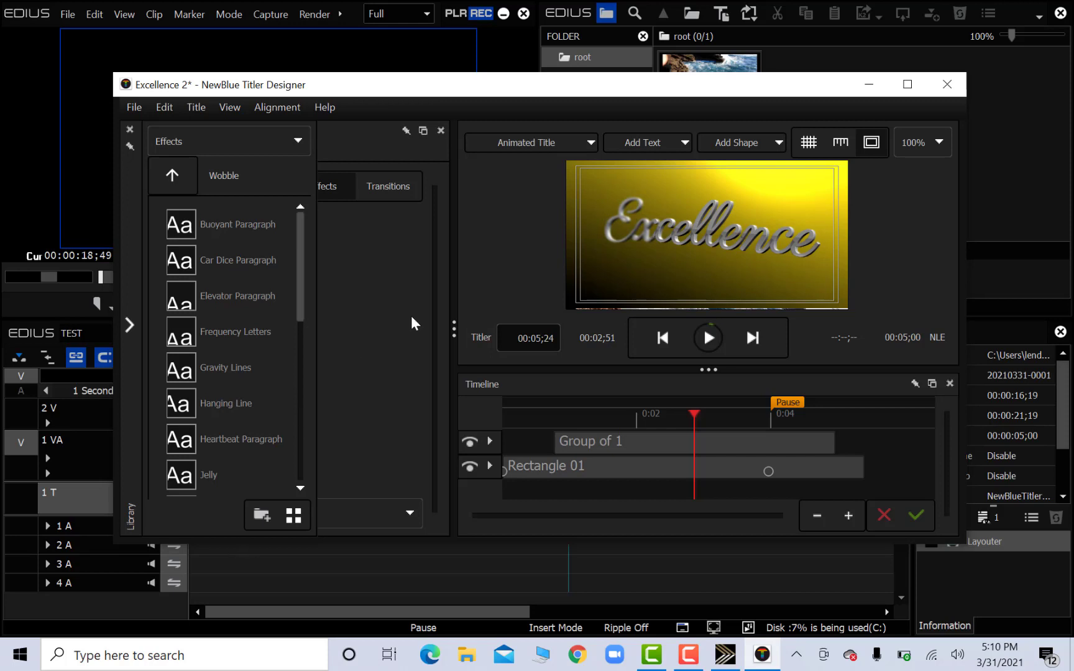
# Close the titler without saving, undo the title clip, and play the ocean clip from earlier.
pyautogui.click(949, 87)
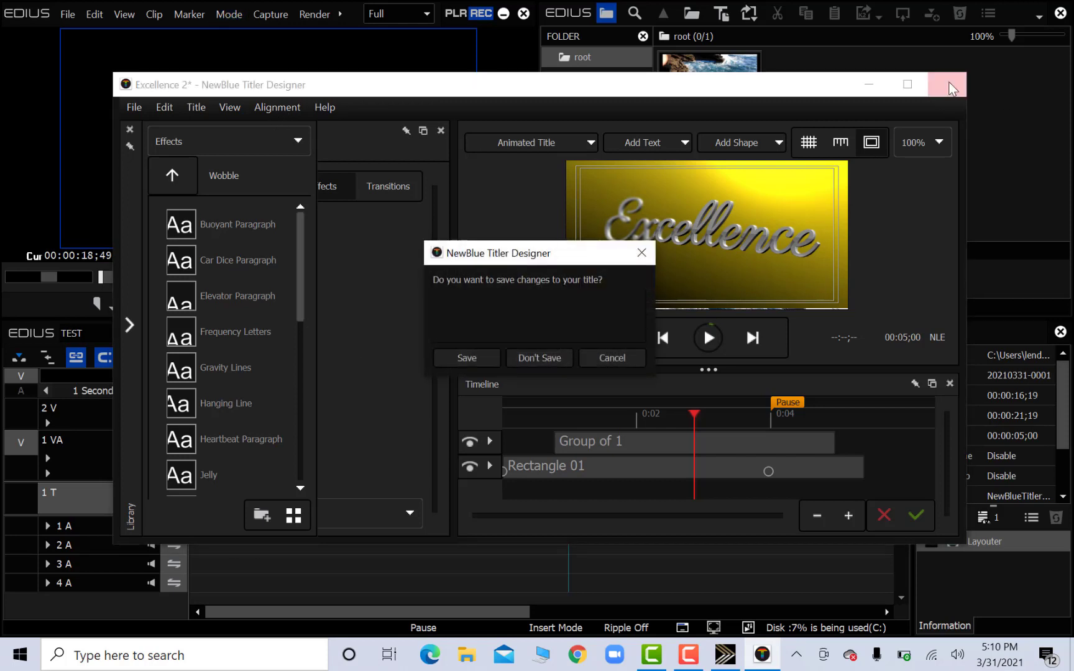
pyautogui.click(536, 357)
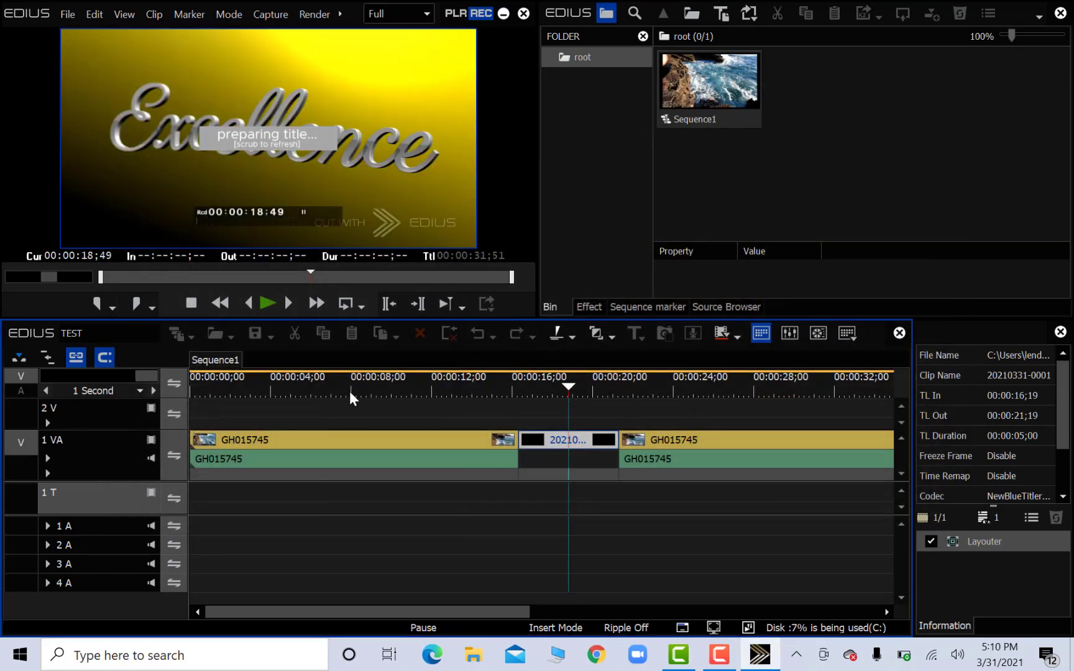
pyautogui.hotkey('ctrl', 'z')
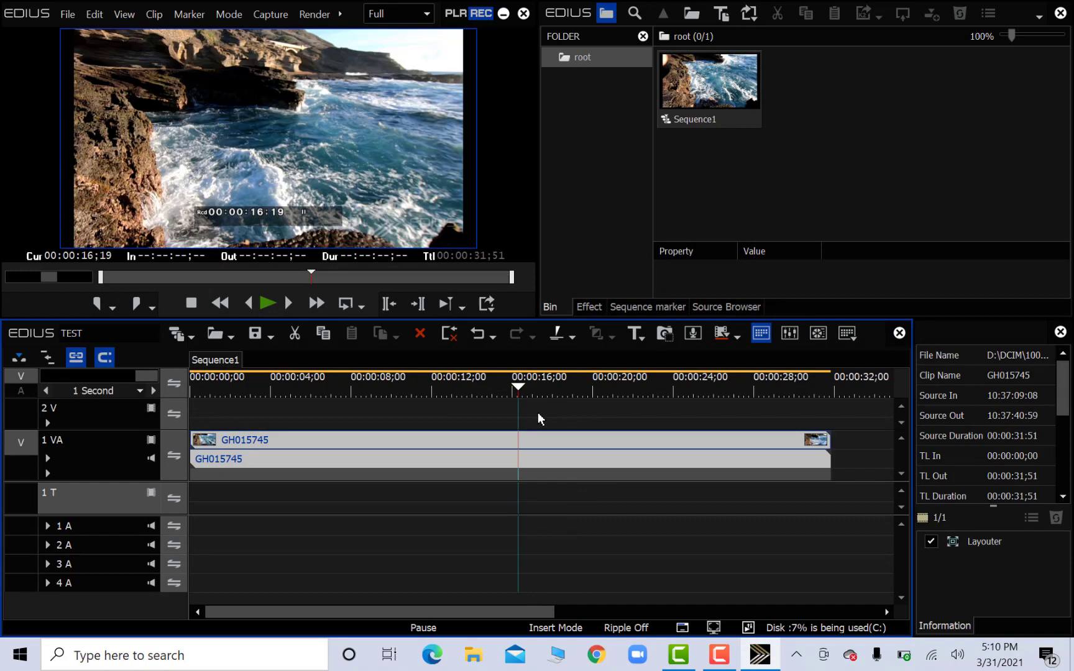
pyautogui.click(319, 391)
pyautogui.press('space')
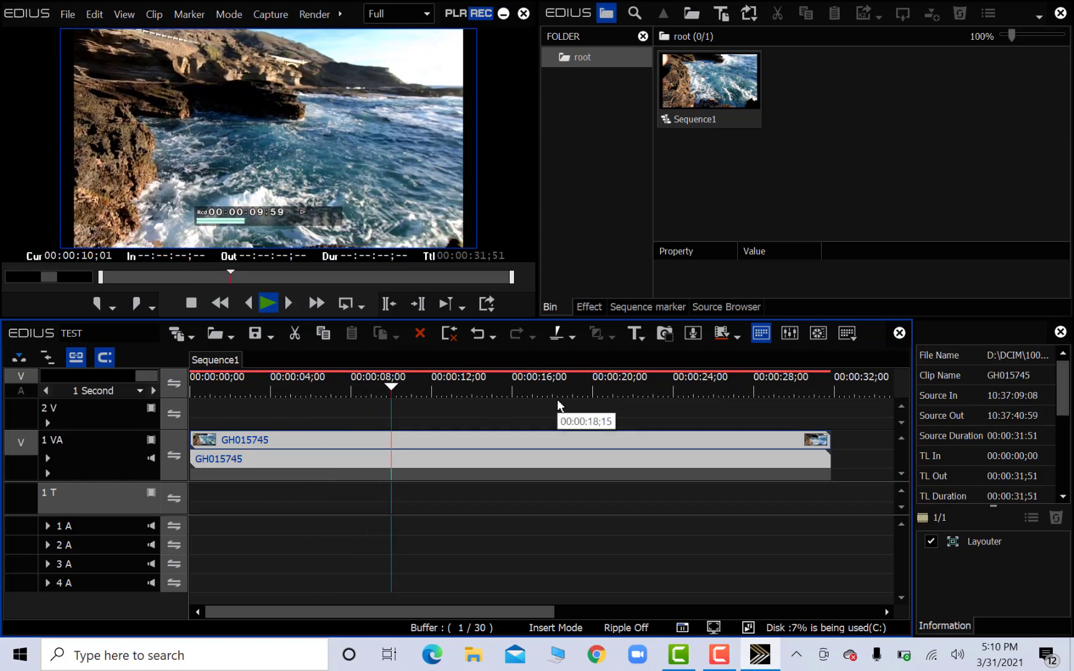
# Stop playback and look through the Mode, File and Capture menus.
pyautogui.press('space')
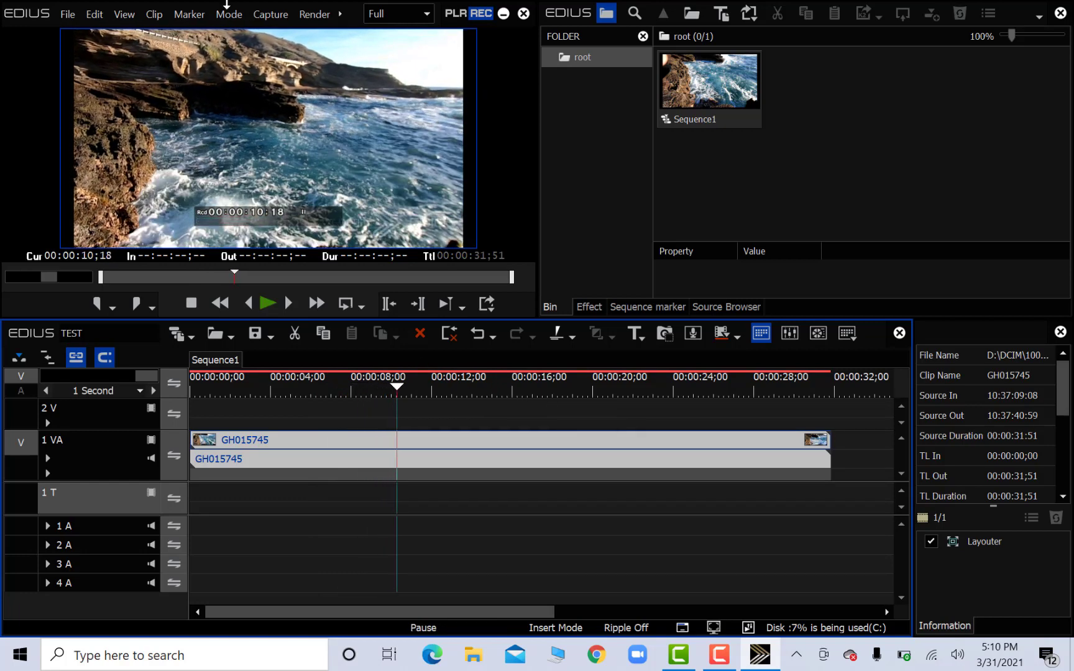
pyautogui.click(213, 15)
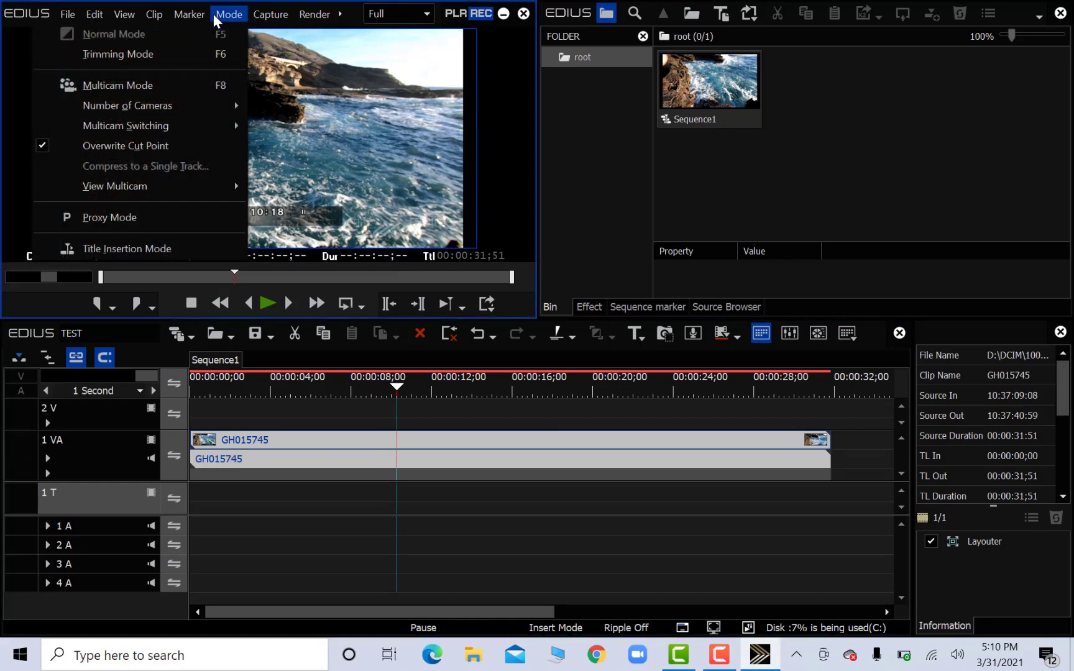
pyautogui.moveTo(190, 12)
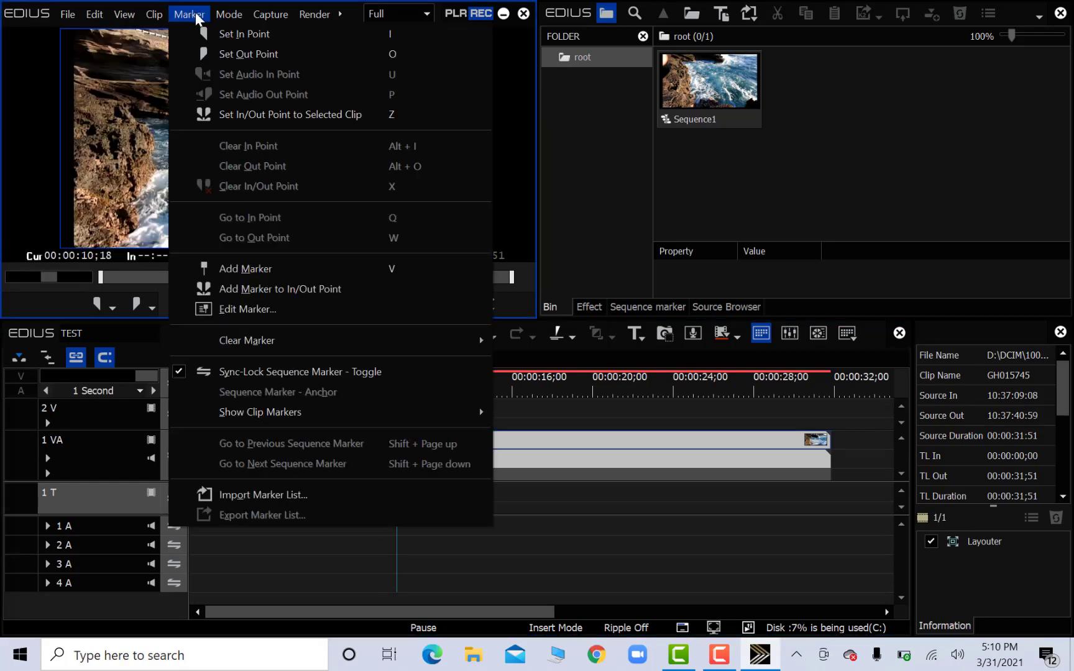
pyautogui.click(75, 14)
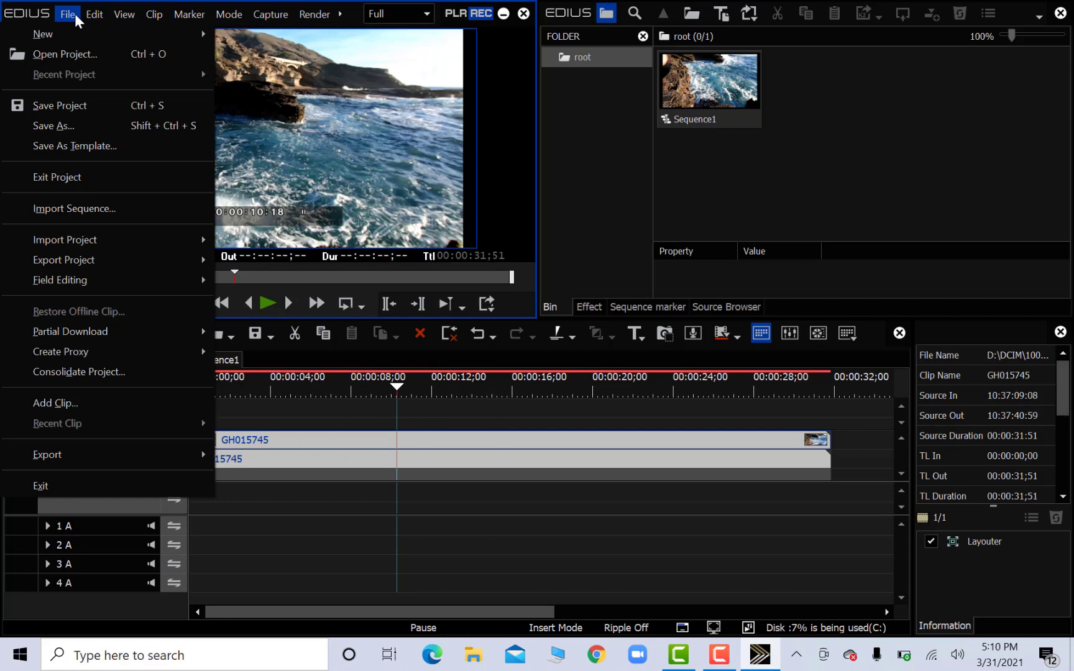
pyautogui.press('Escape')
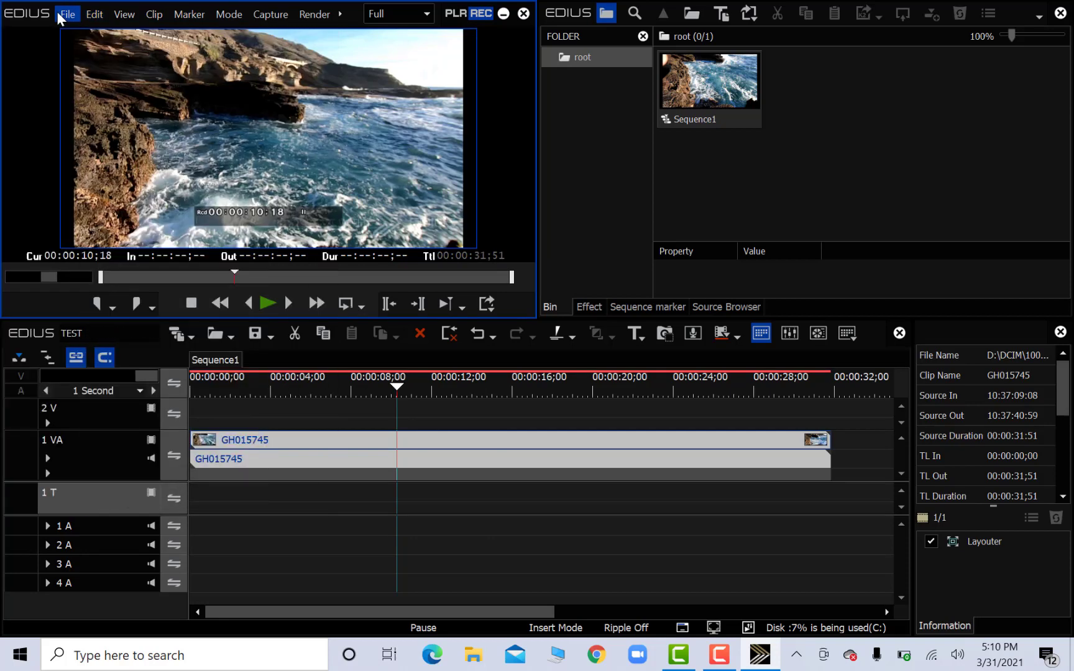
pyautogui.click(271, 13)
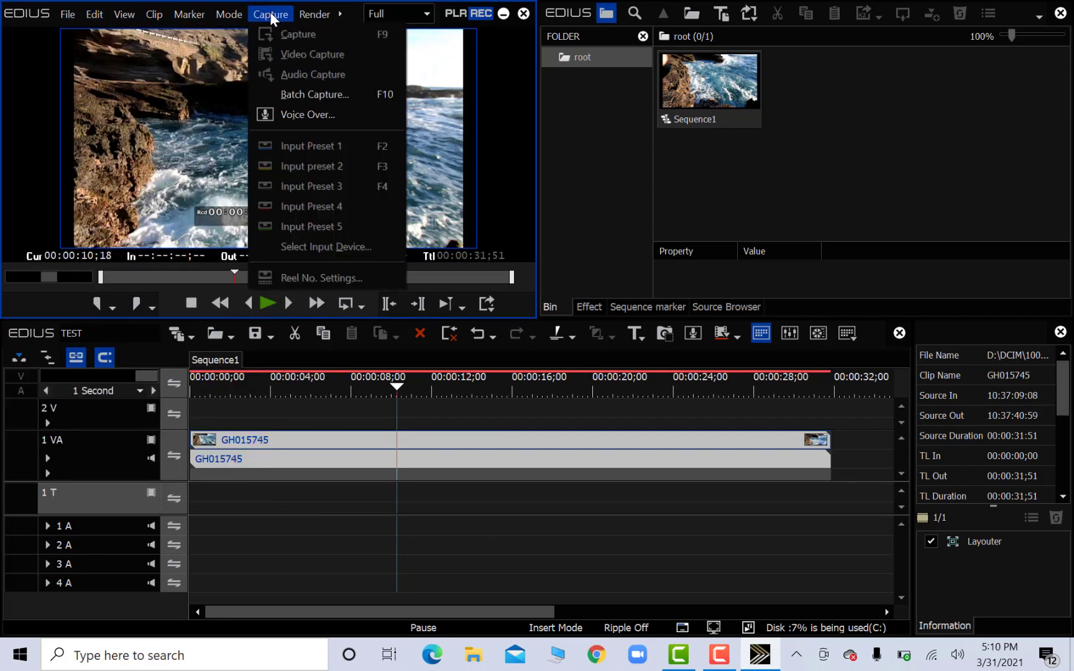
pyautogui.moveTo(311, 20)
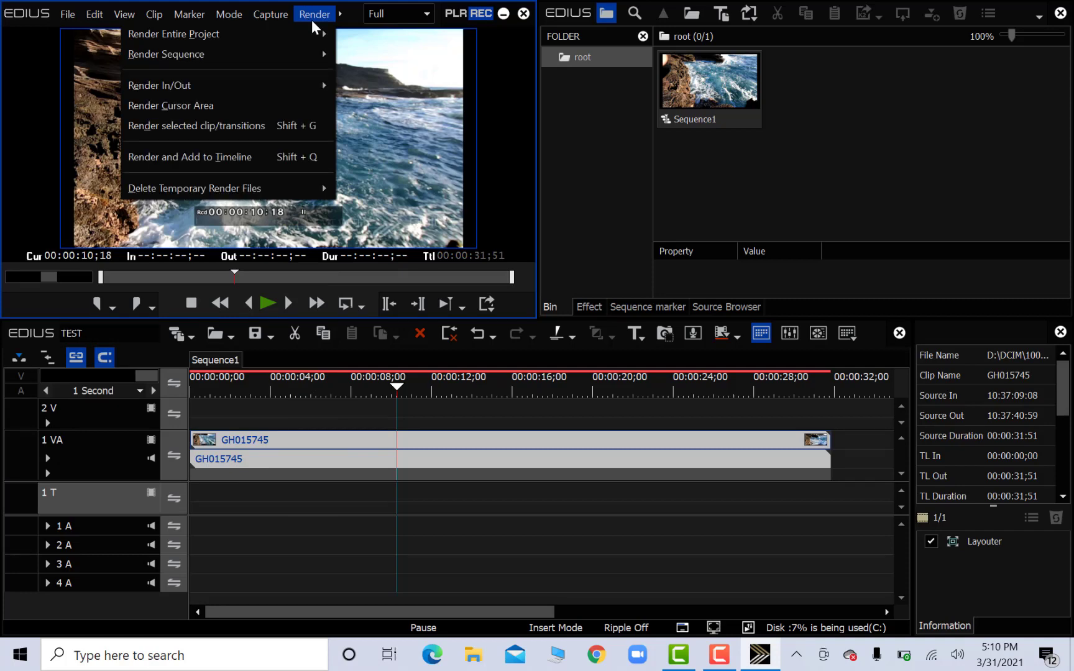
pyautogui.moveTo(228, 14)
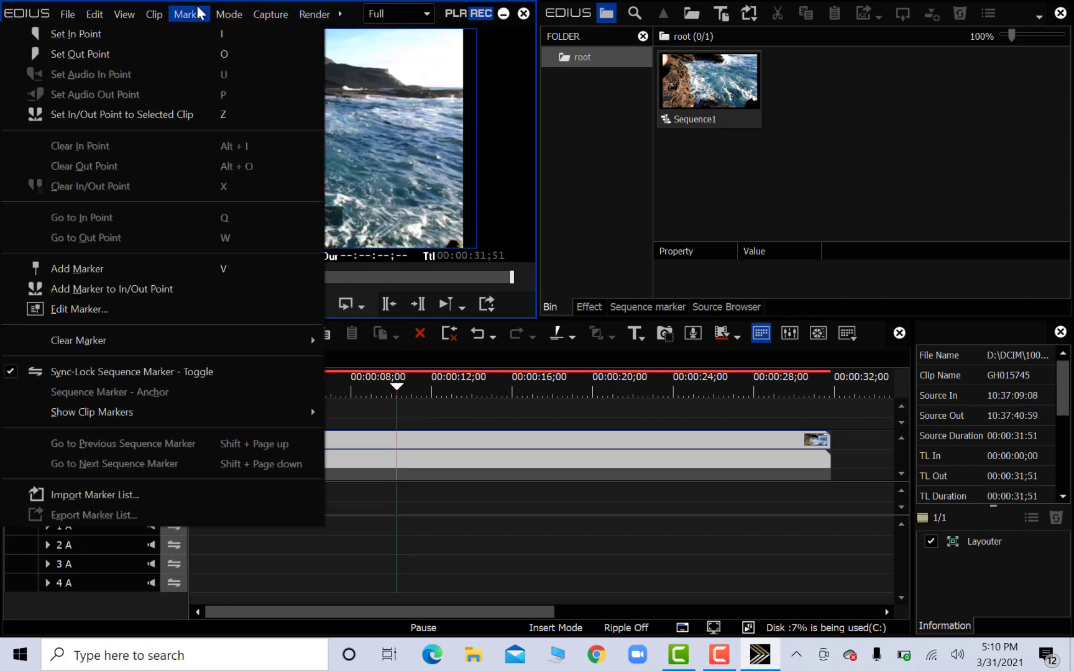
pyautogui.moveTo(149, 16)
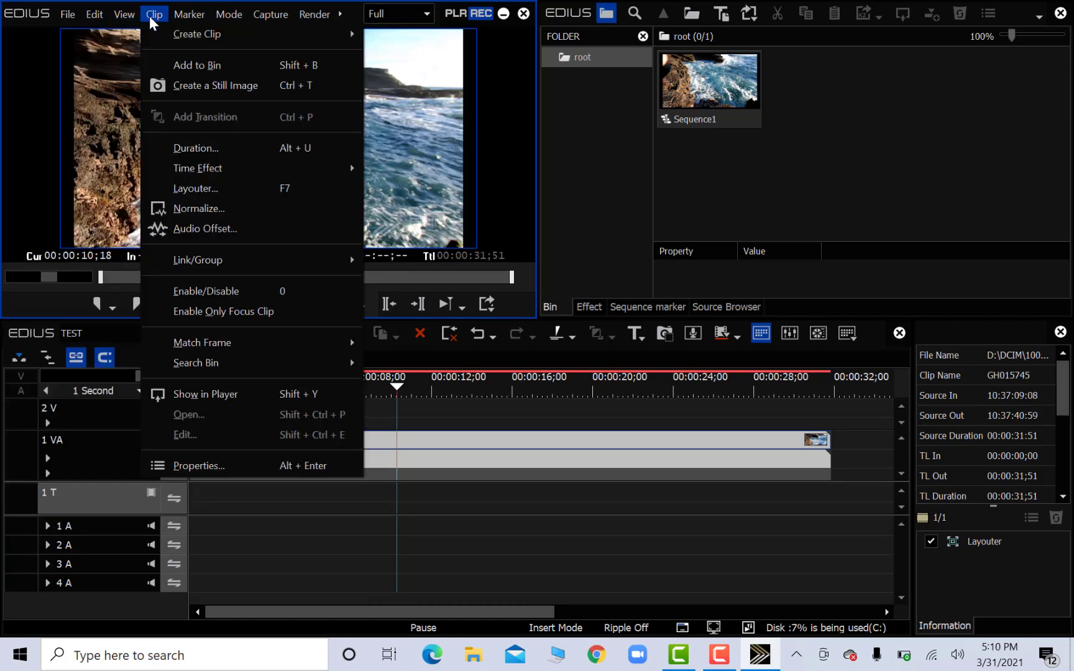
pyautogui.moveTo(65, 18)
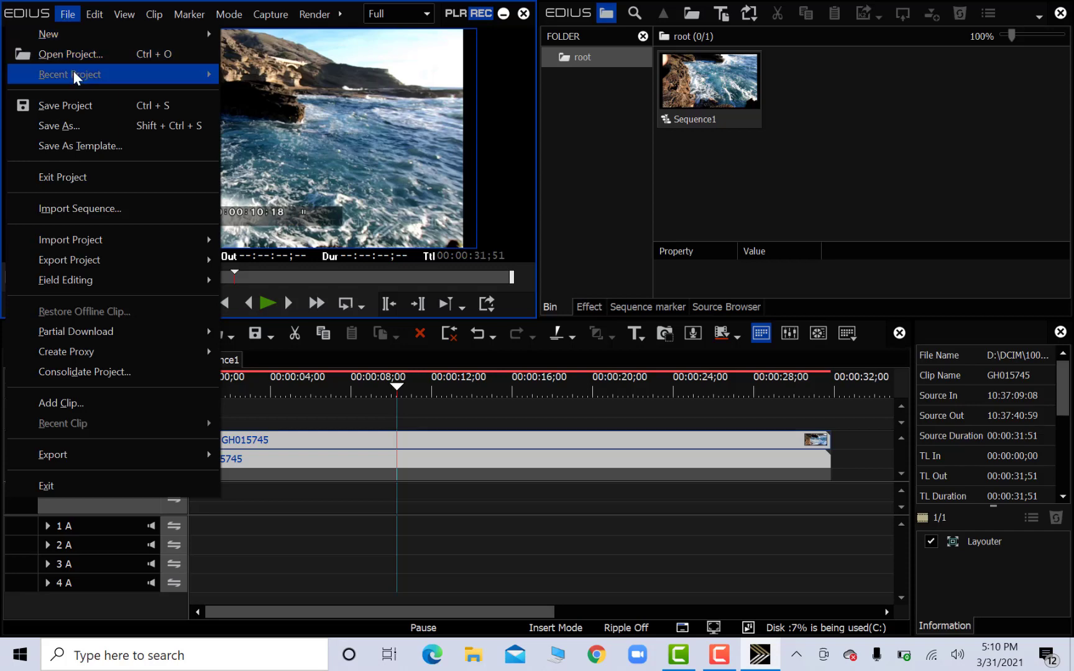
pyautogui.click(67, 17)
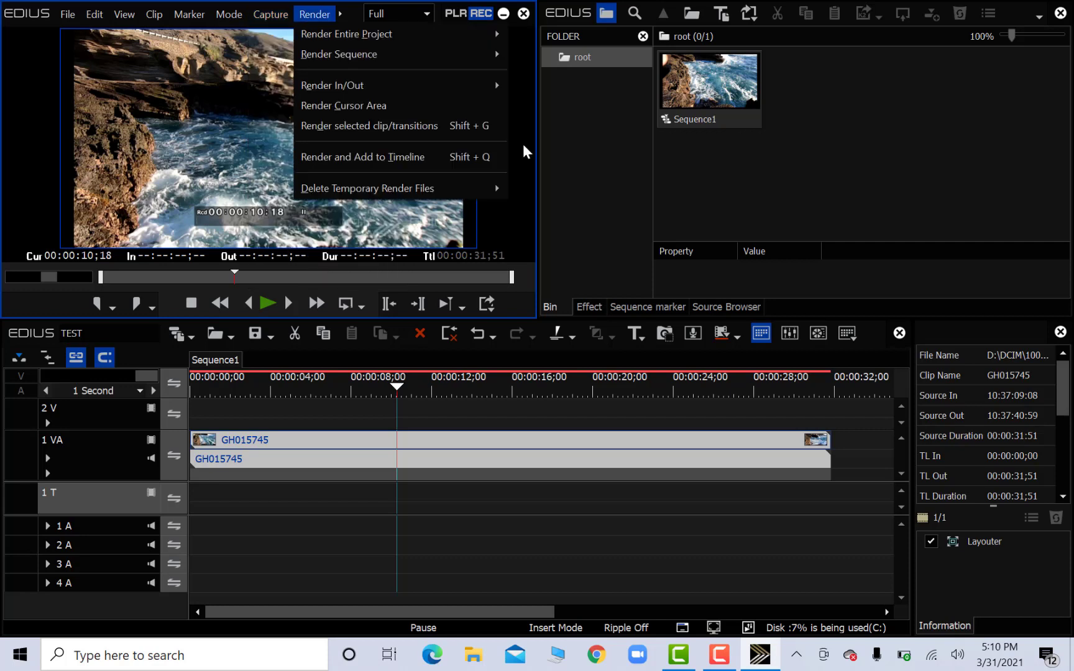
pyautogui.click(611, 161)
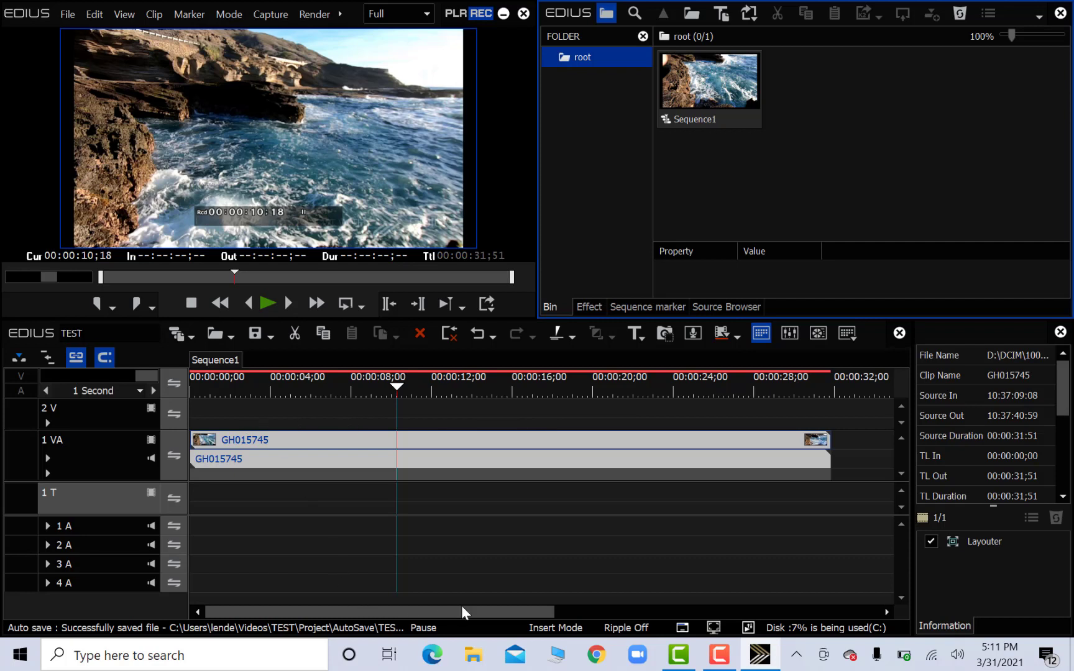
# Turn on ripple mode and play from about 21 seconds, stopping at 00:00:23;30.
pyautogui.moveTo(528, 613); pyautogui.dragTo(508, 554)
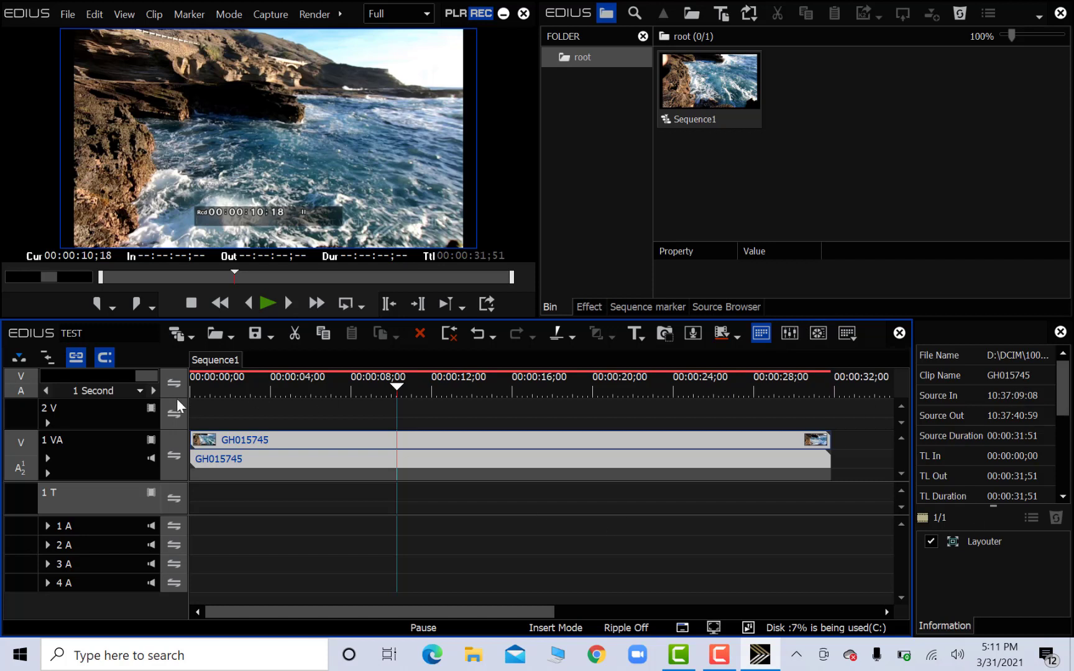
pyautogui.click(47, 357)
pyautogui.click(520, 386)
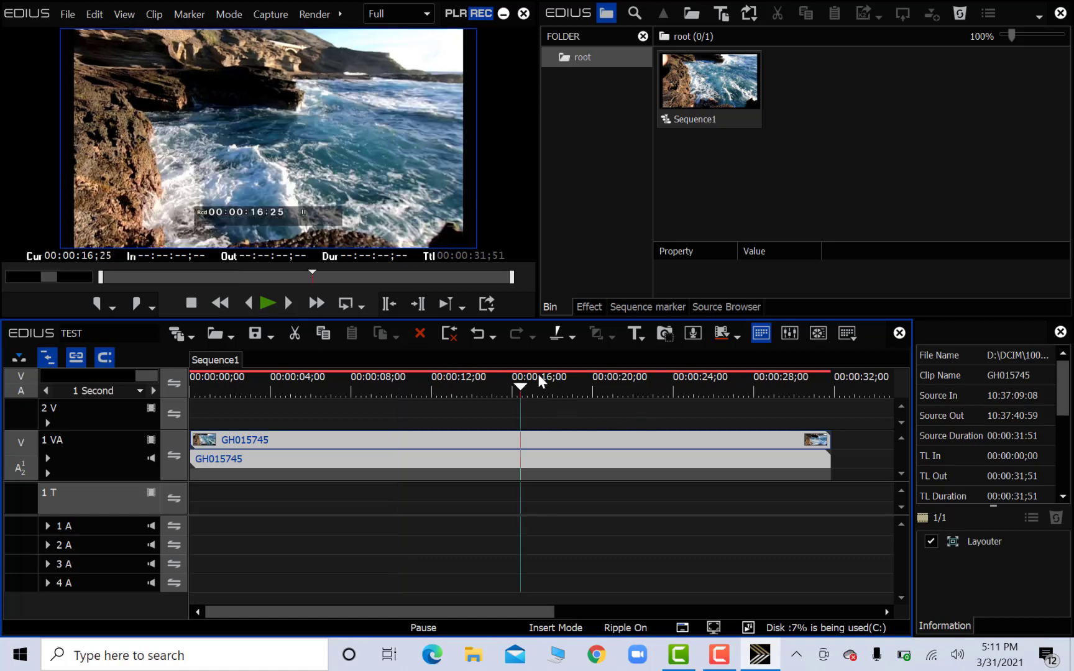
pyautogui.click(613, 393)
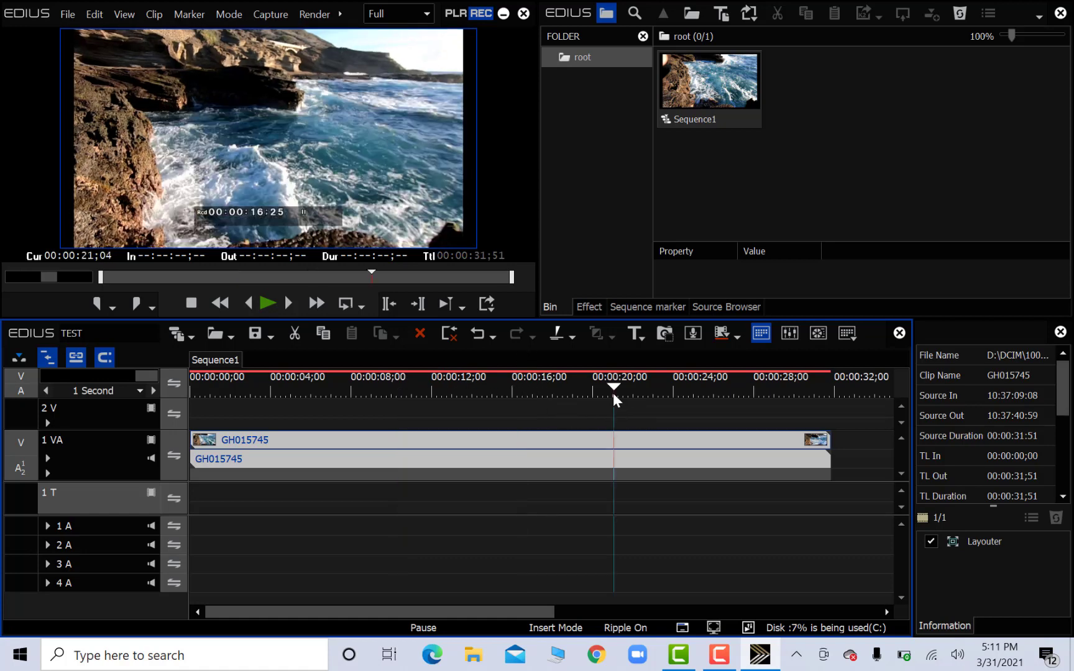
pyautogui.press('space')
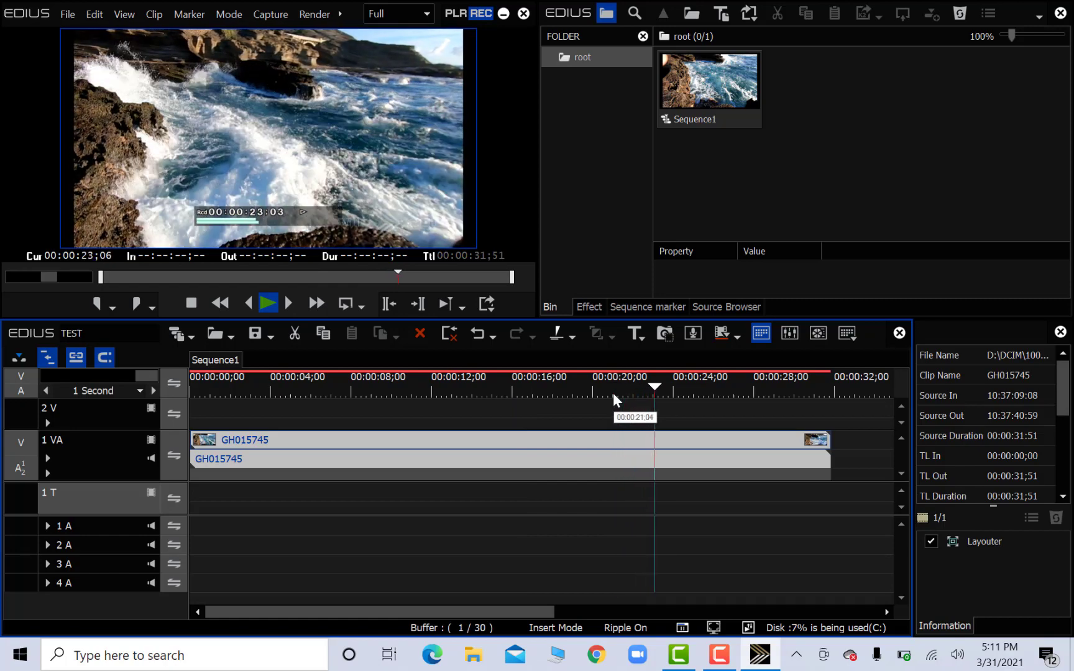
pyautogui.press('space')
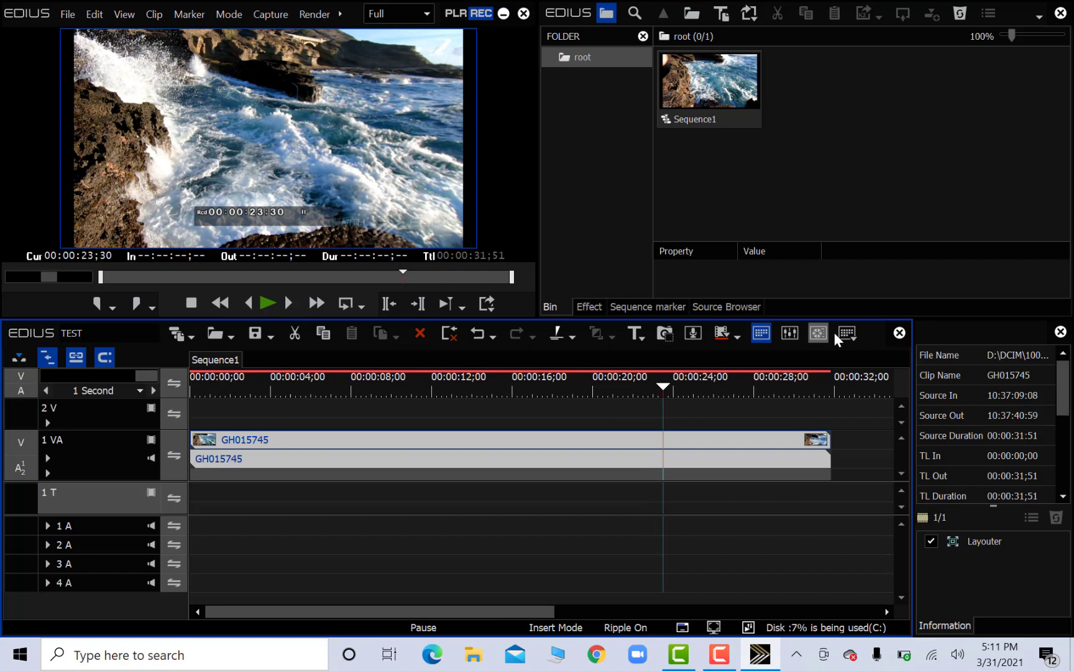
# Widen the player panel by dragging the splitter into the bin.
pyautogui.click(304, 11)
pyautogui.click(341, 14)
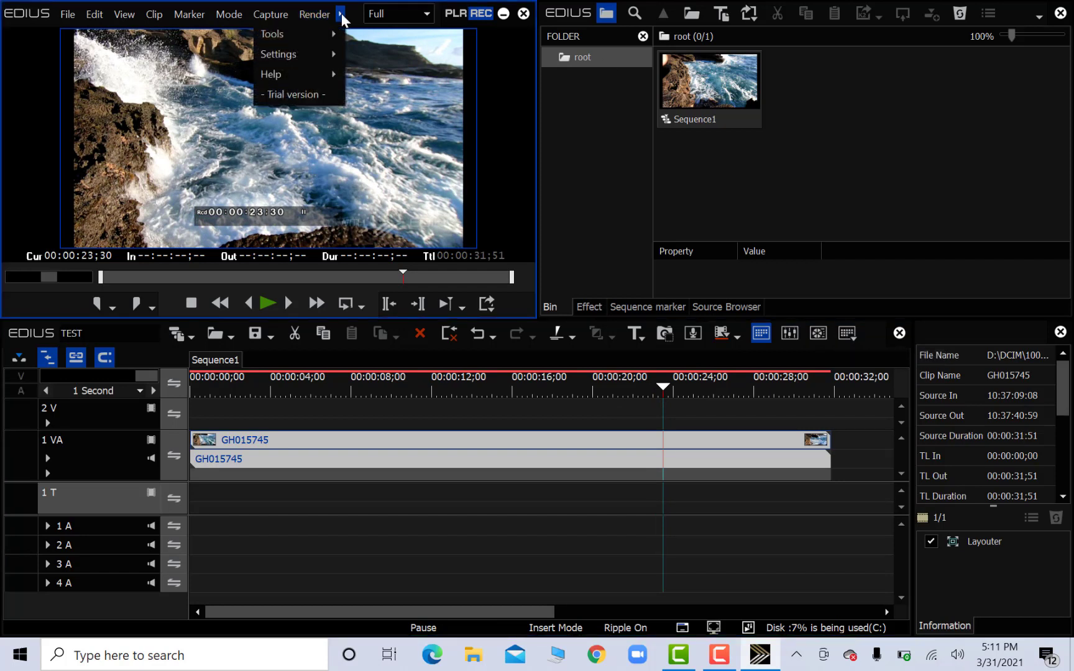
pyautogui.click(541, 104)
pyautogui.click(545, 105)
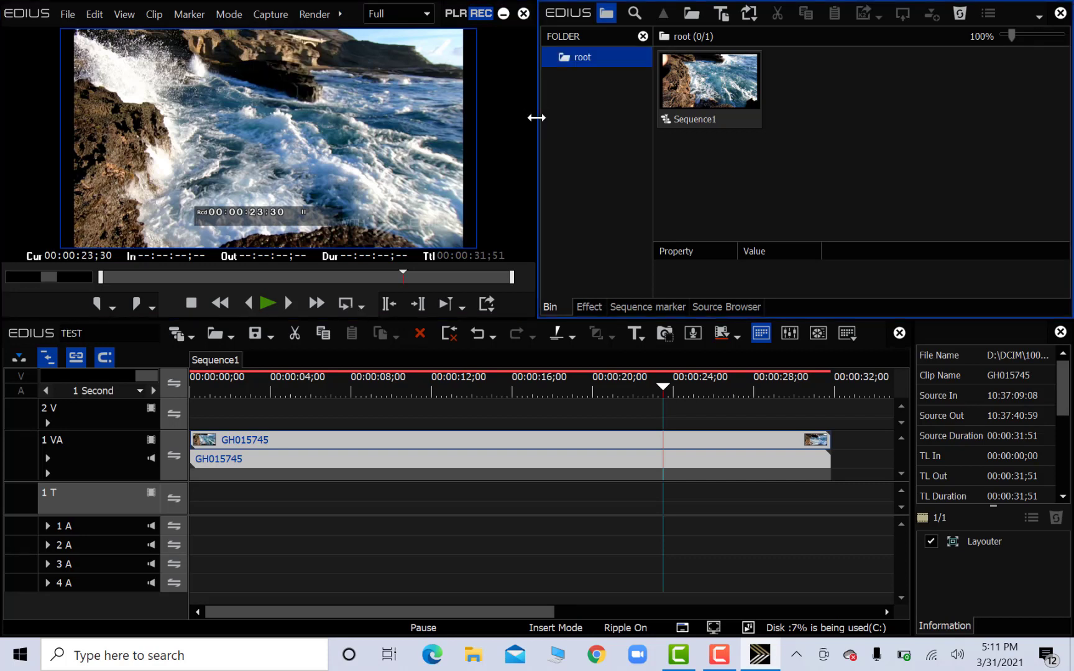
pyautogui.moveTo(537, 118); pyautogui.dragTo(627, 114)
# Review Project Settings without changes, then bring up the Settings menu again.
pyautogui.click(403, 16)
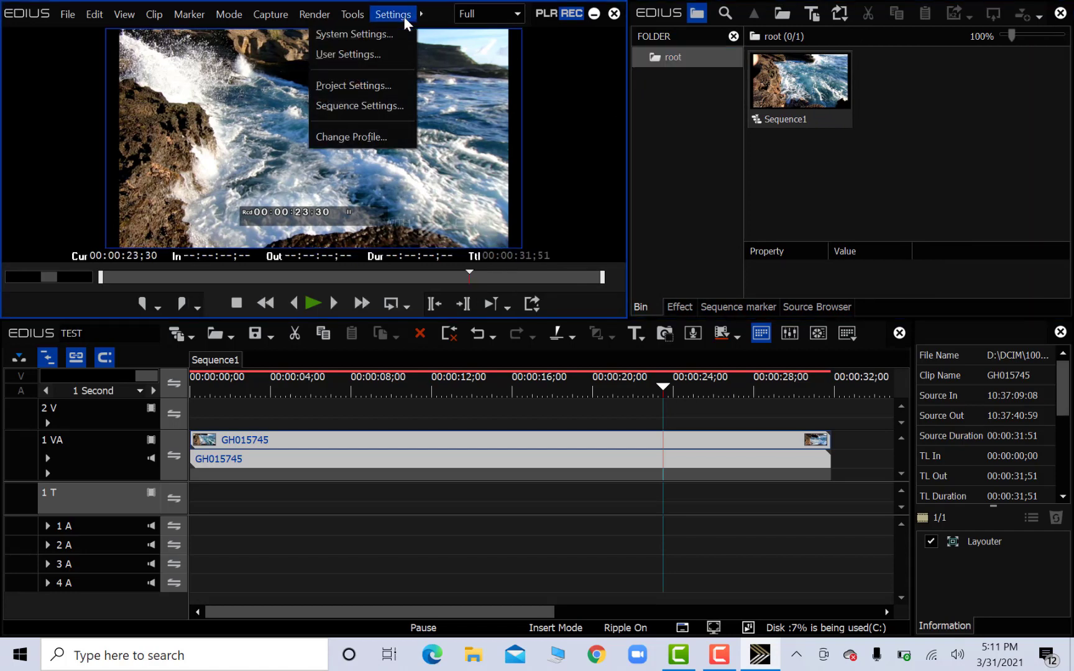
pyautogui.click(359, 78)
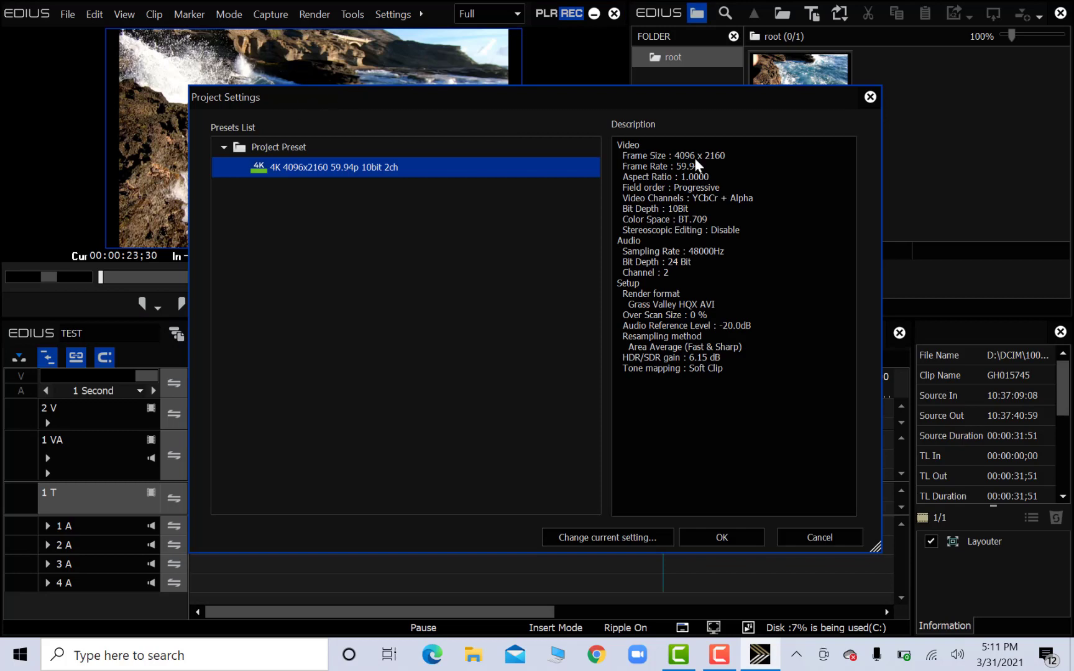
pyautogui.click(819, 535)
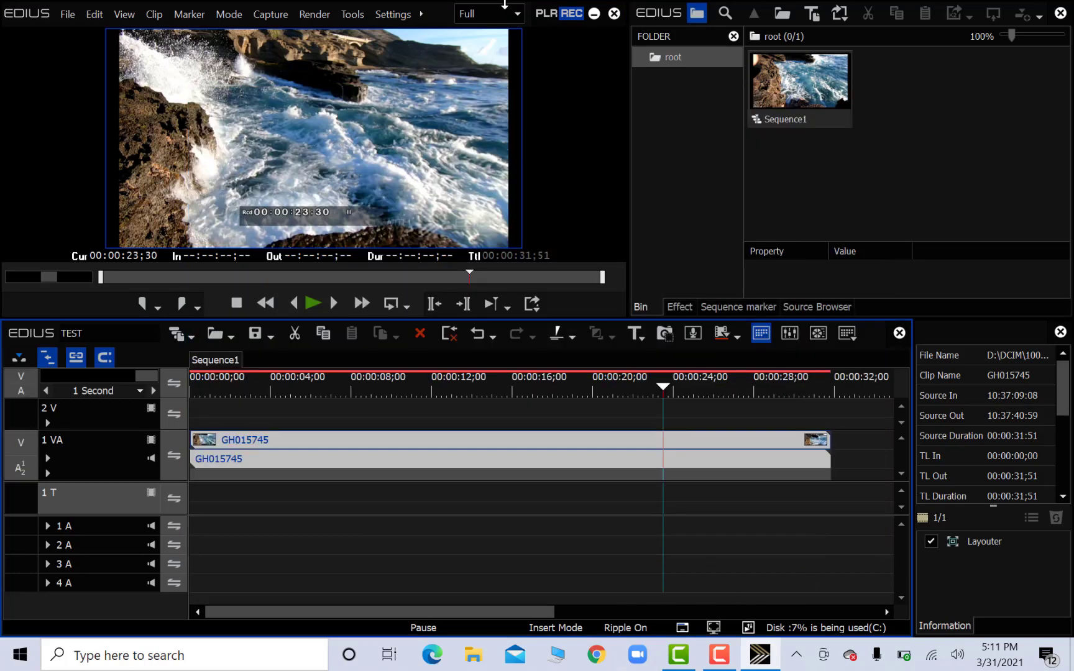
pyautogui.click(401, 17)
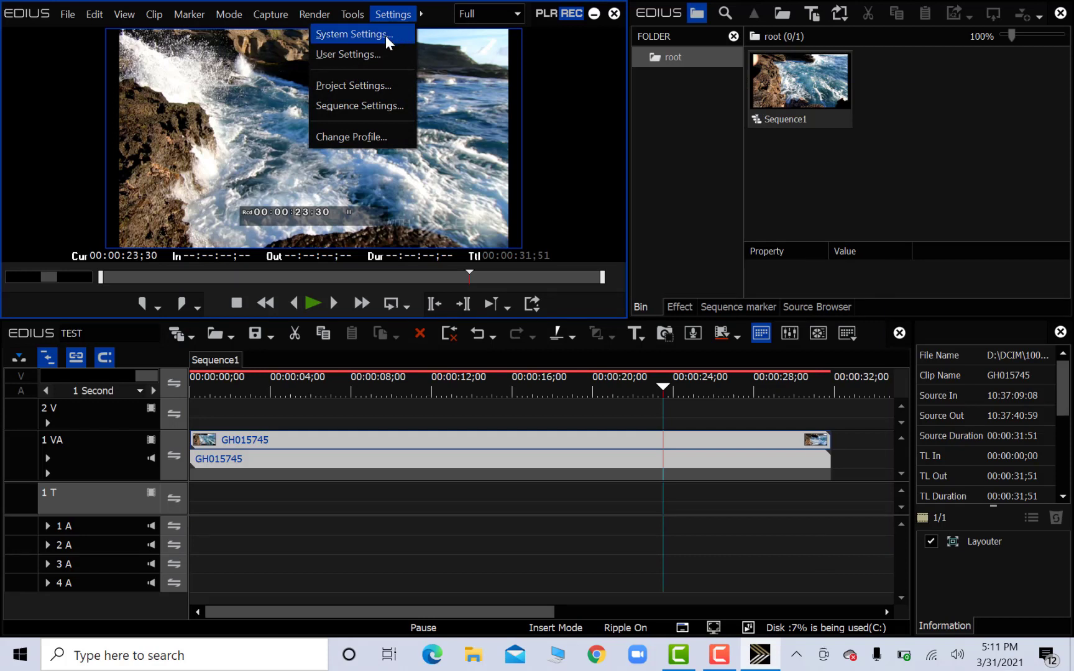
# Open System Settings and browse the Hardware and Effects pages.
pyautogui.click(377, 30)
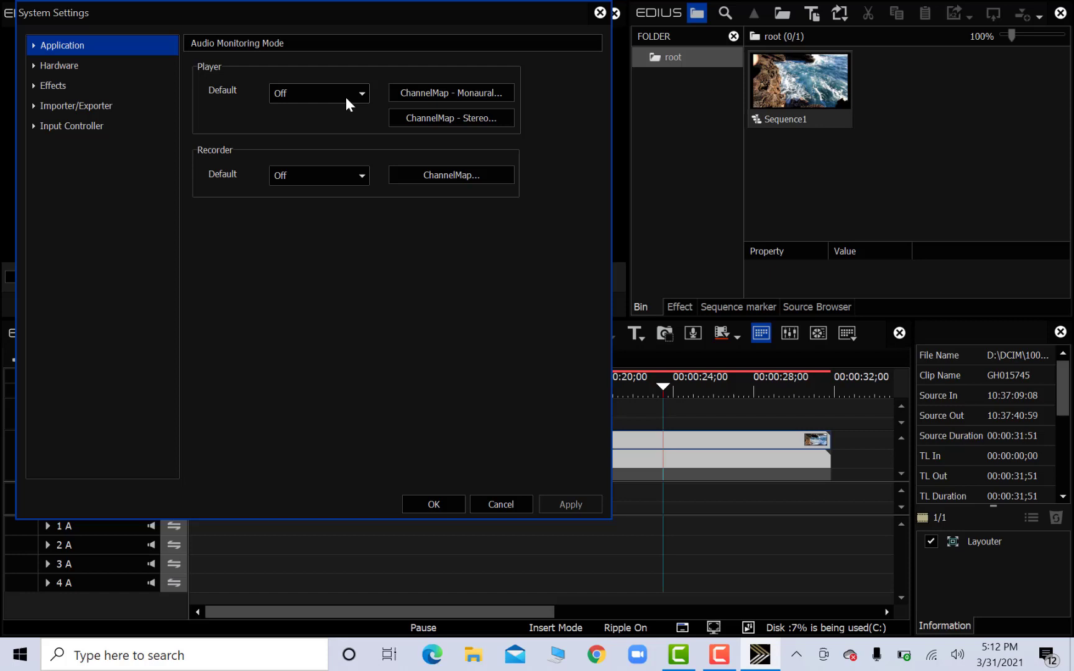
pyautogui.click(33, 65)
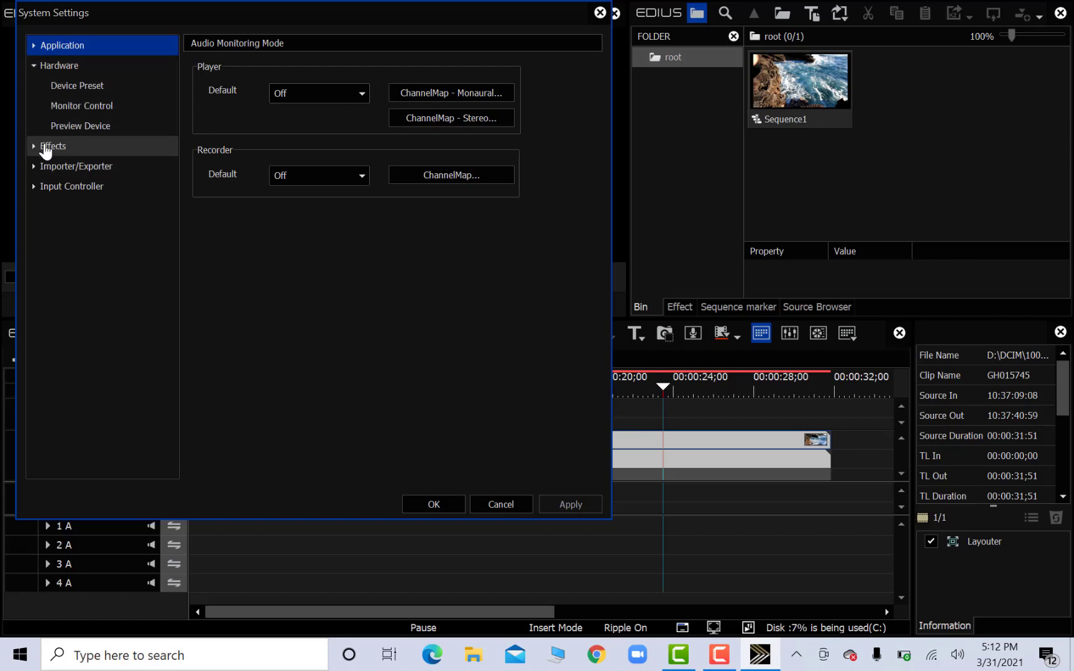
pyautogui.click(33, 148)
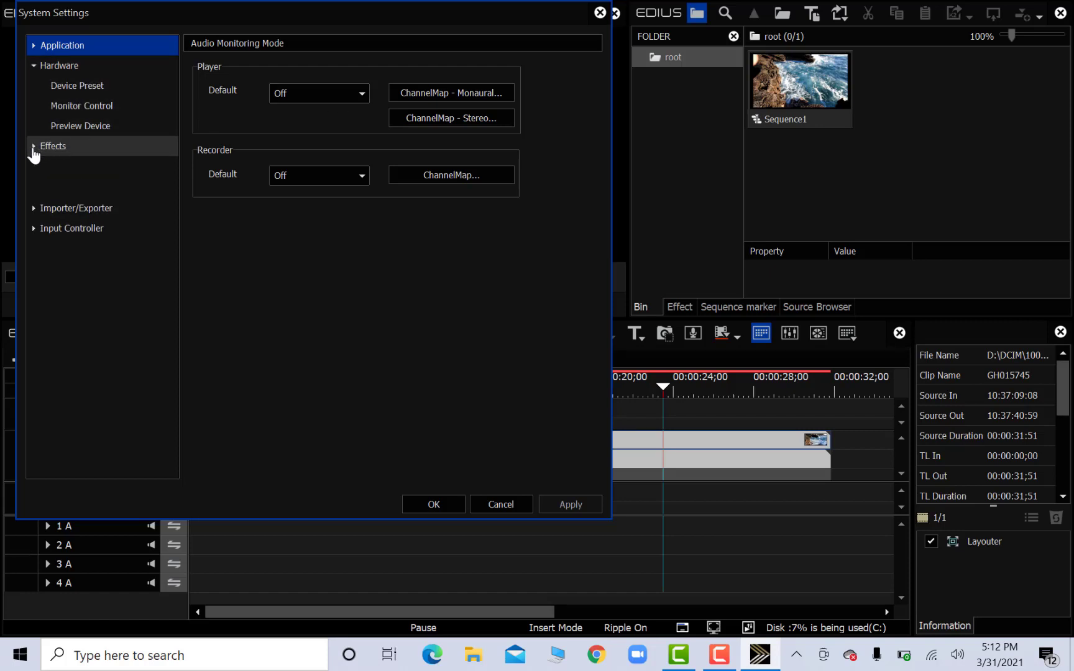
pyautogui.click(71, 125)
pyautogui.click(74, 110)
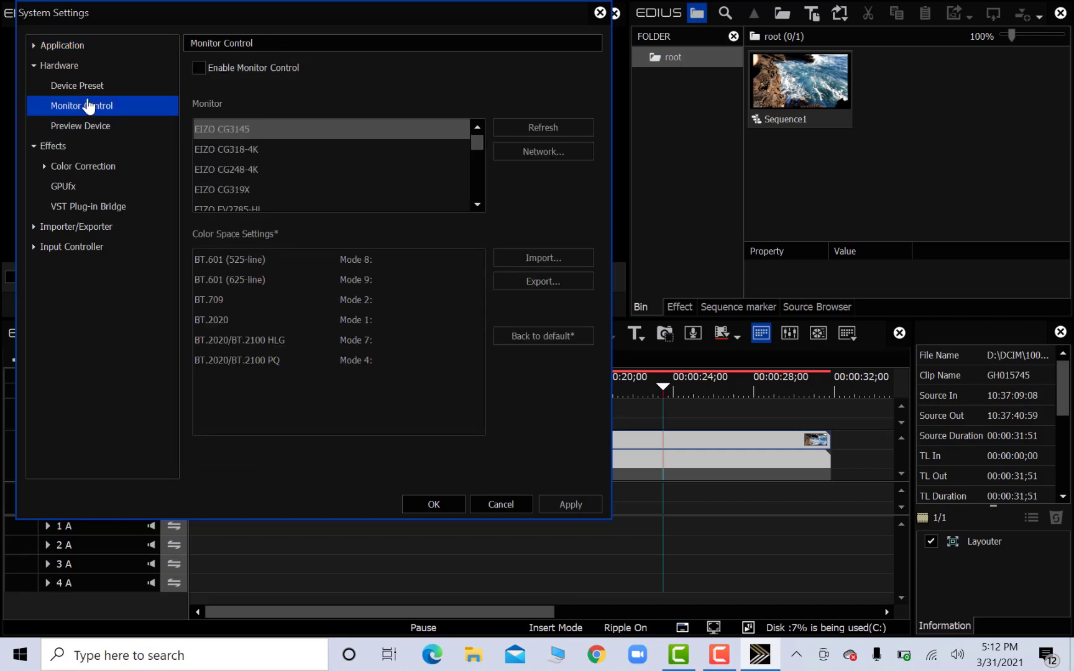
pyautogui.click(98, 92)
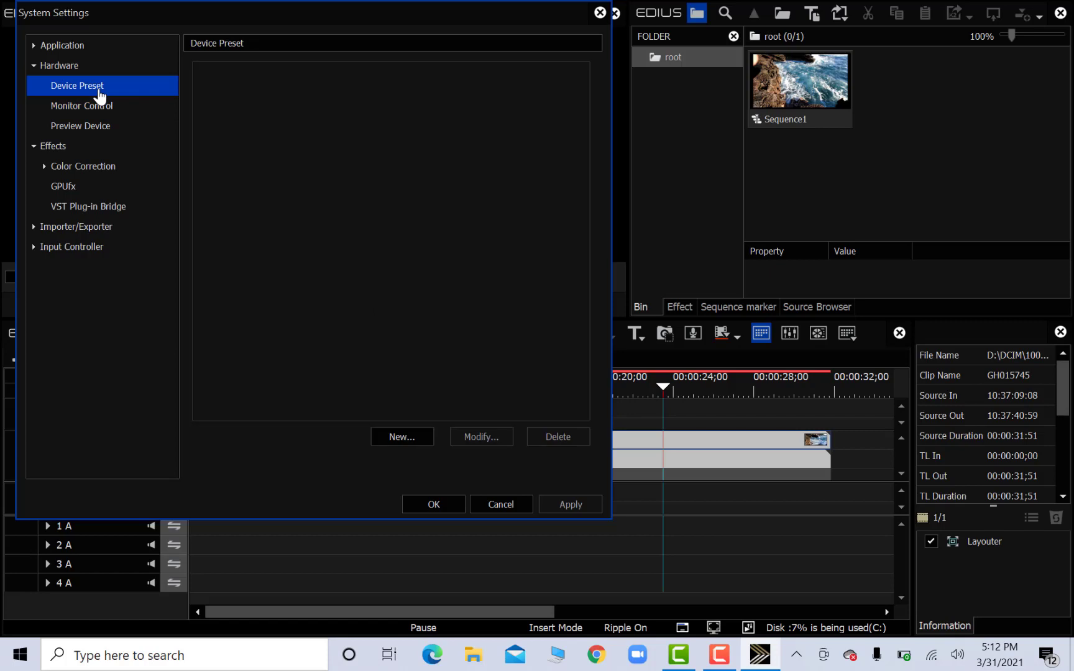
pyautogui.click(72, 168)
pyautogui.click(74, 186)
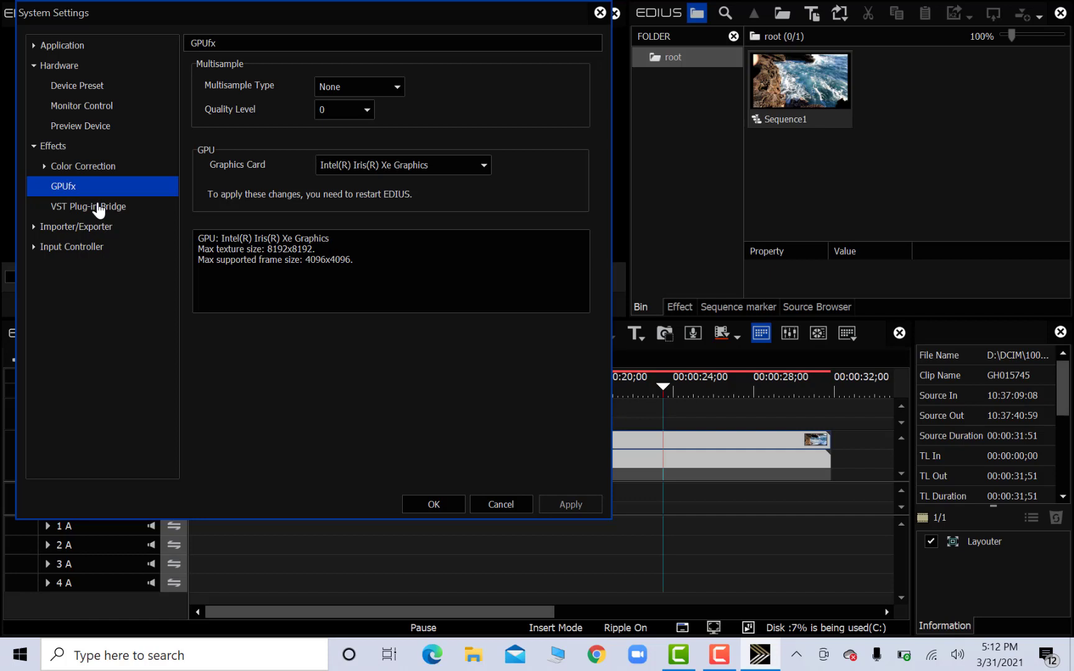
pyautogui.click(96, 207)
pyautogui.click(90, 167)
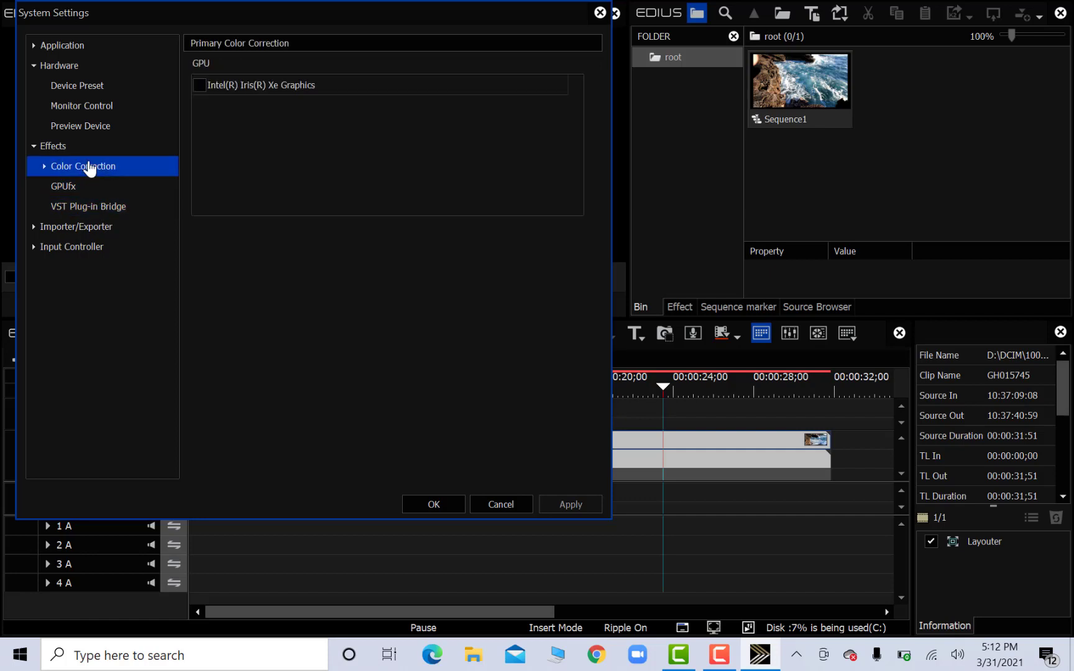
# Enable the Intel GPU for primary color correction and keep Intel Iris Xe for GPUfx.
pyautogui.click(199, 85)
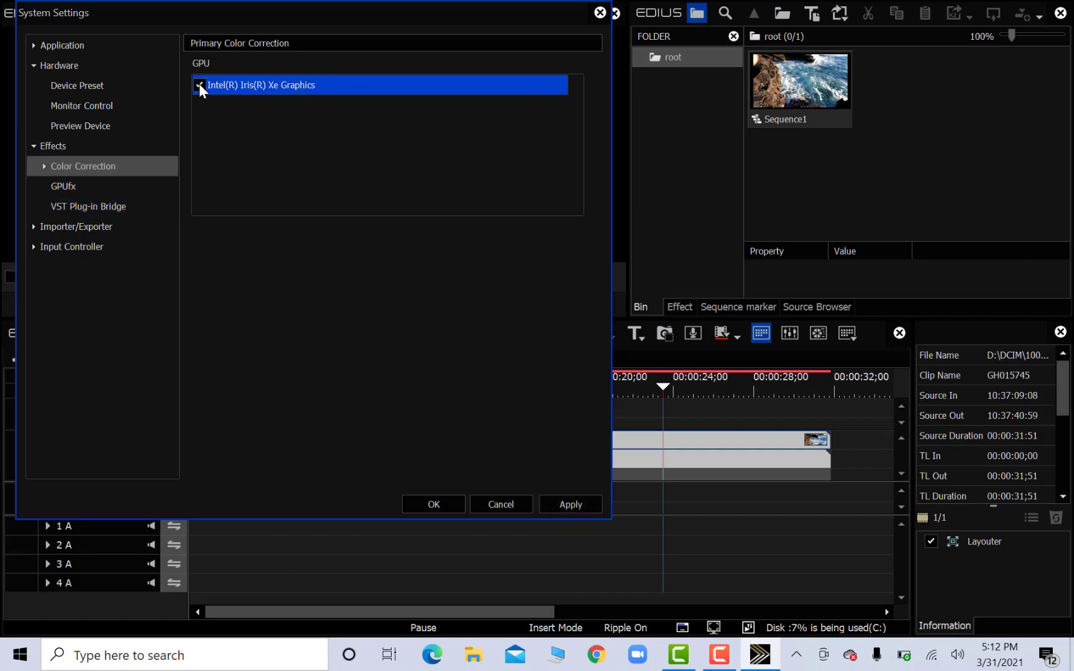
pyautogui.click(80, 188)
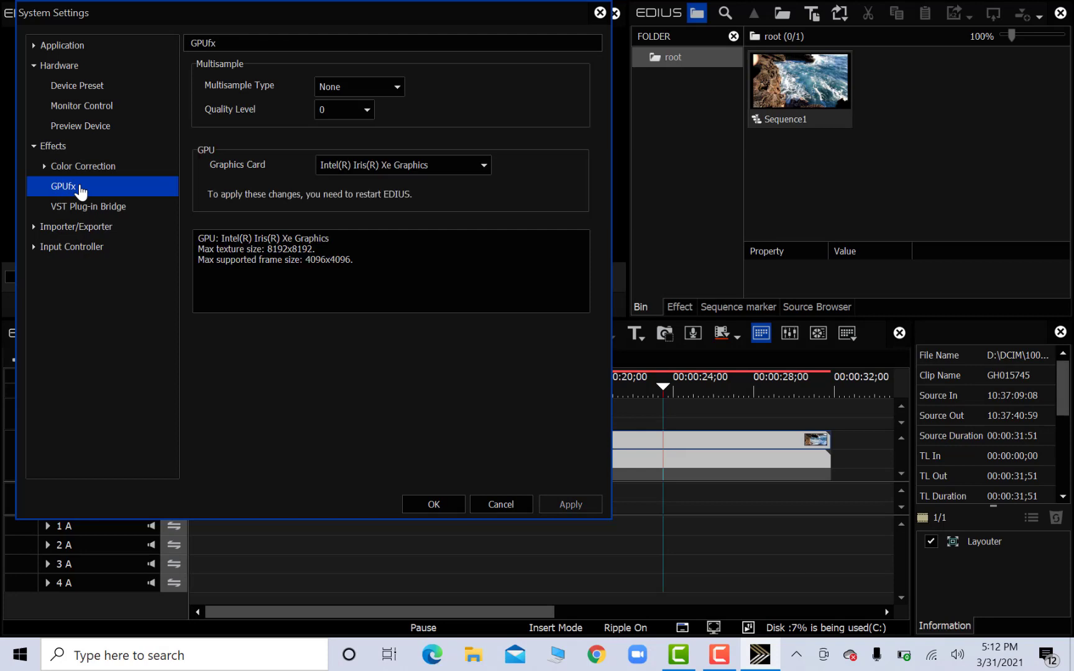
pyautogui.click(346, 161)
pyautogui.click(584, 131)
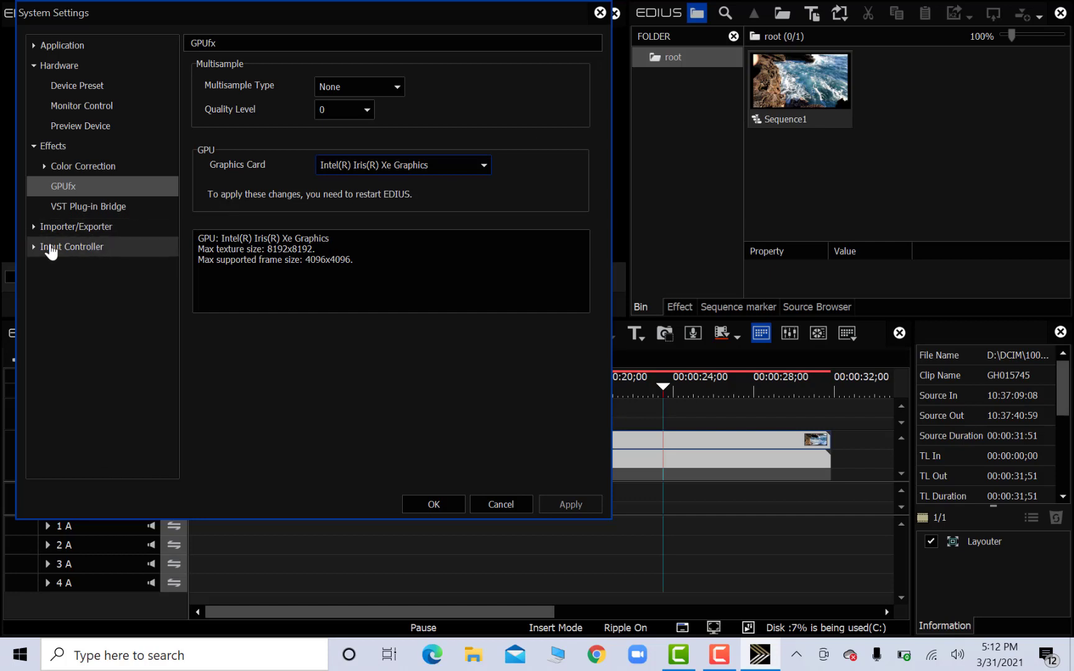
# Expand the Importer/Exporter, Input Controller and Application branches of the settings tree.
pyautogui.click(50, 248)
pyautogui.click(55, 208)
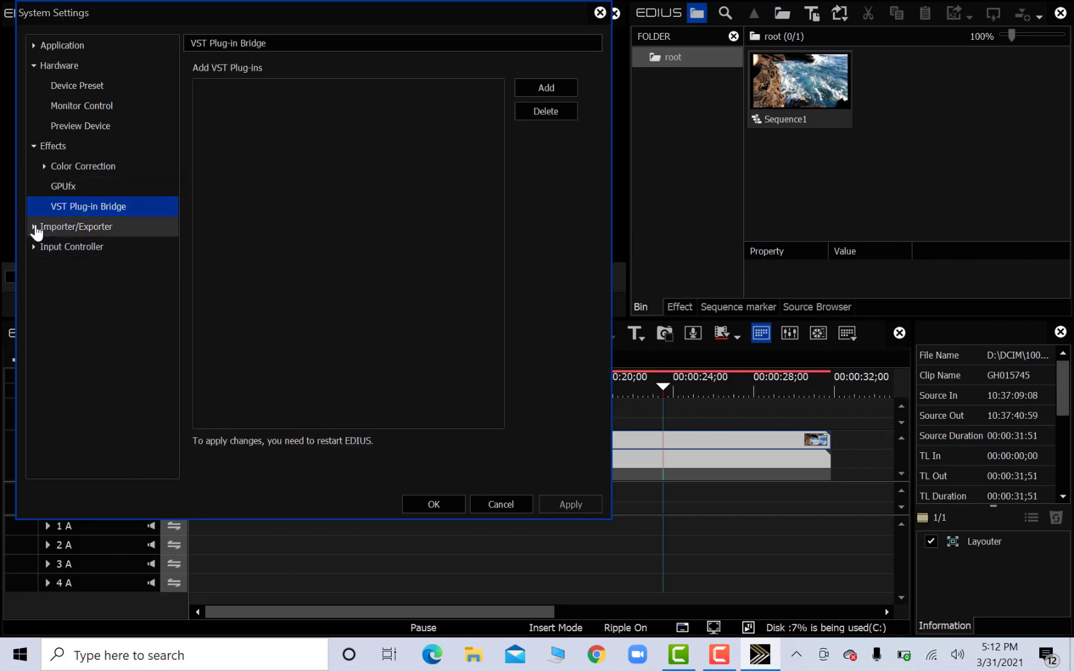
pyautogui.click(34, 227)
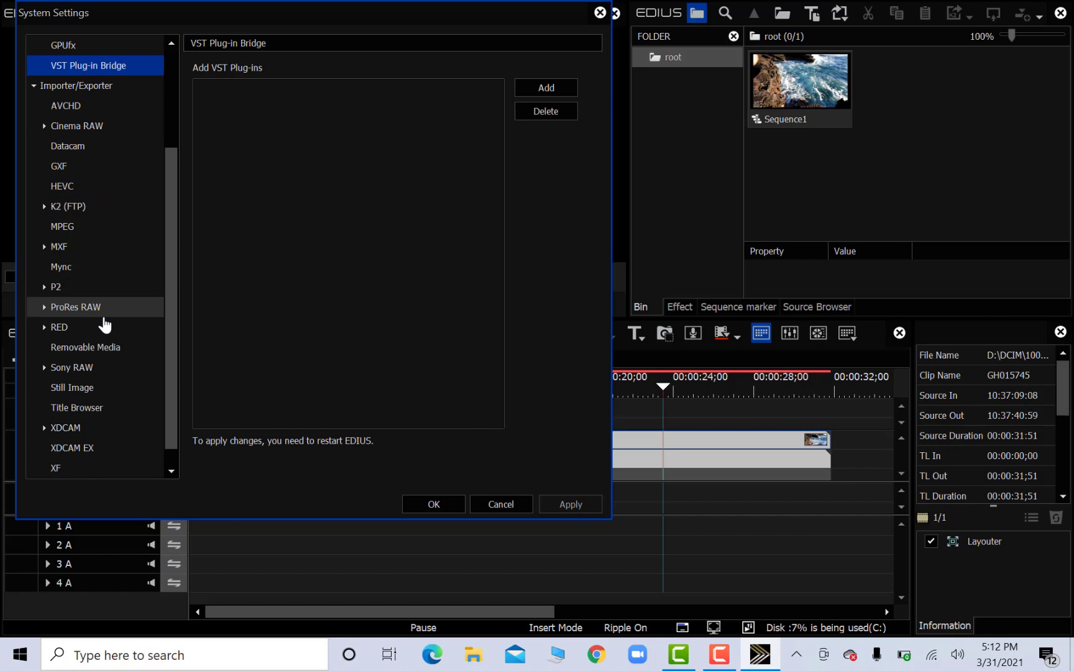
pyautogui.click(33, 88)
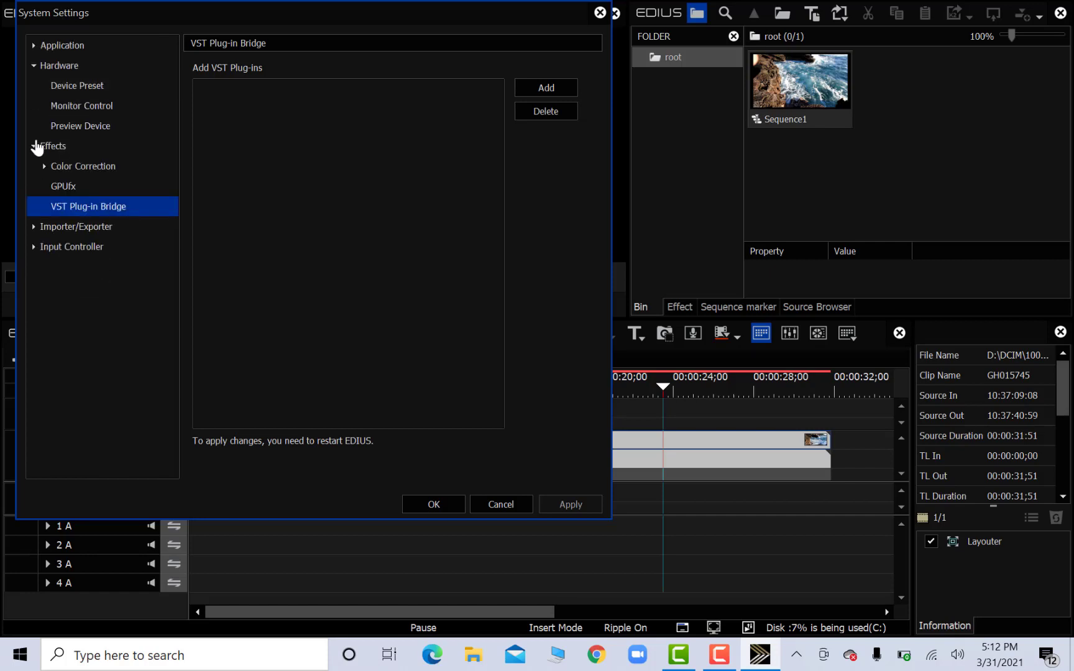
pyautogui.click(35, 247)
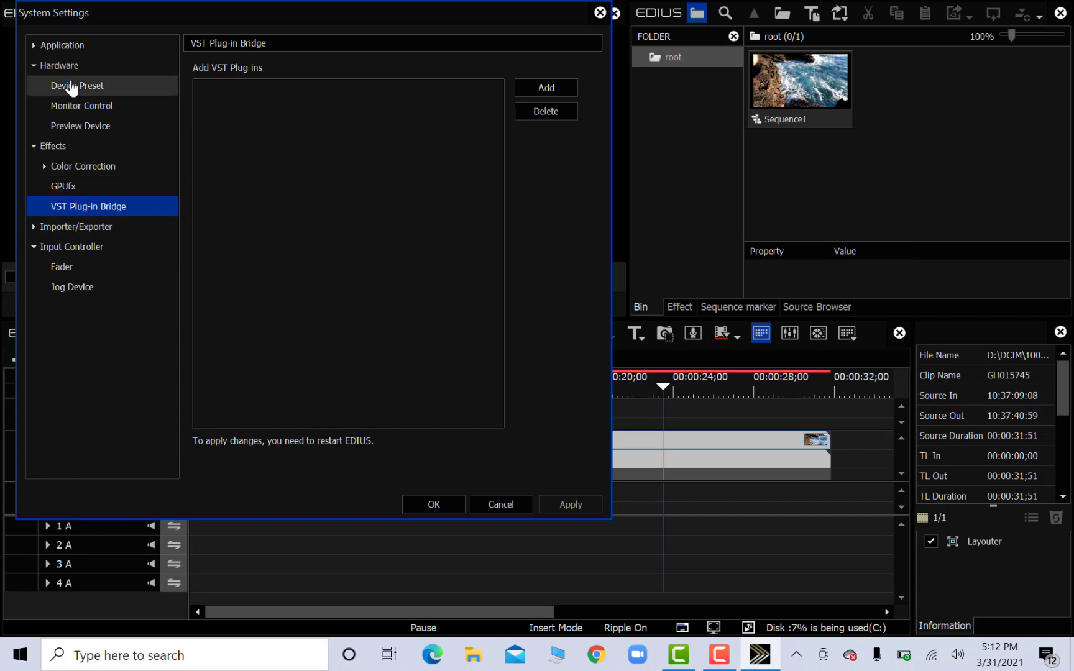
pyautogui.click(35, 45)
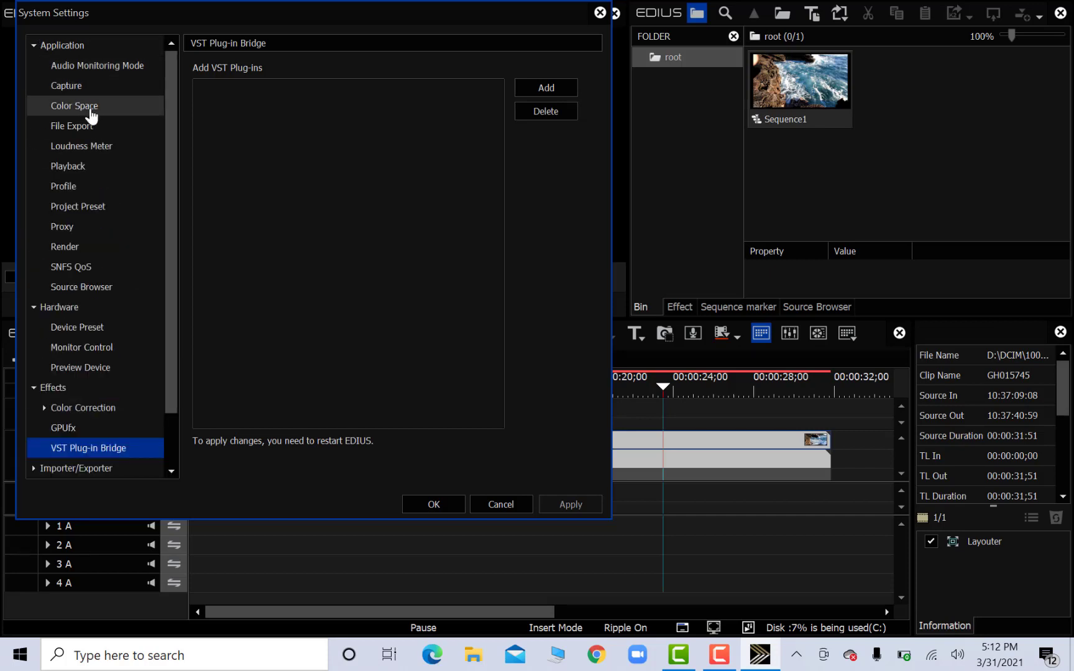
# Uncheck Filters, Transition/CrossFades, Key/Transparency, Speed Change and non-project-format contents under Render, then apply.
pyautogui.click(105, 246)
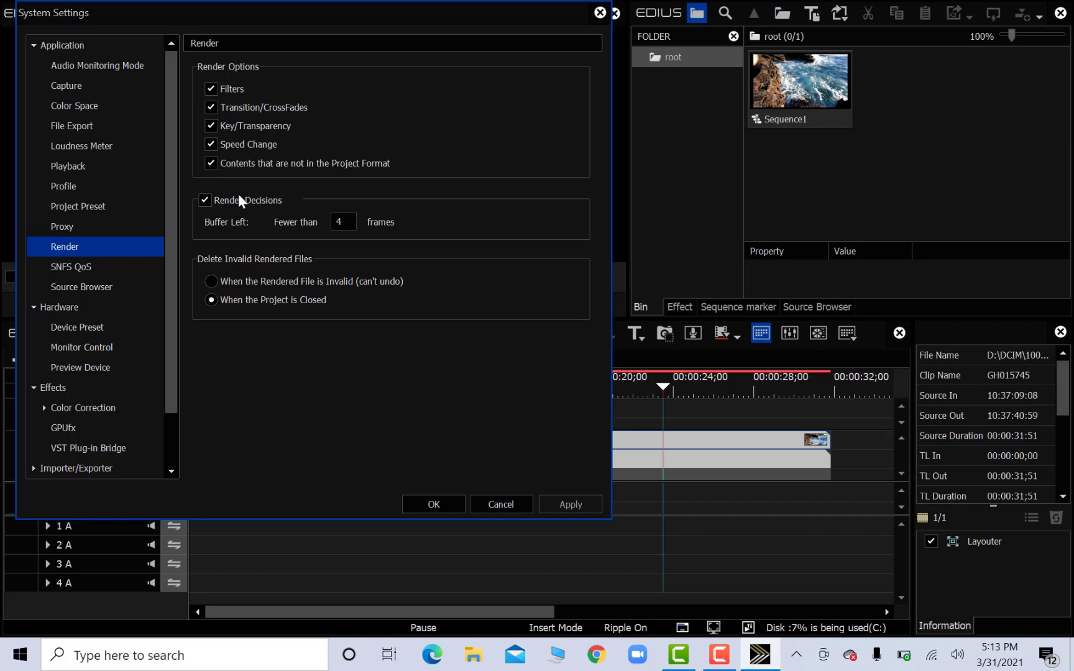
pyautogui.click(209, 88)
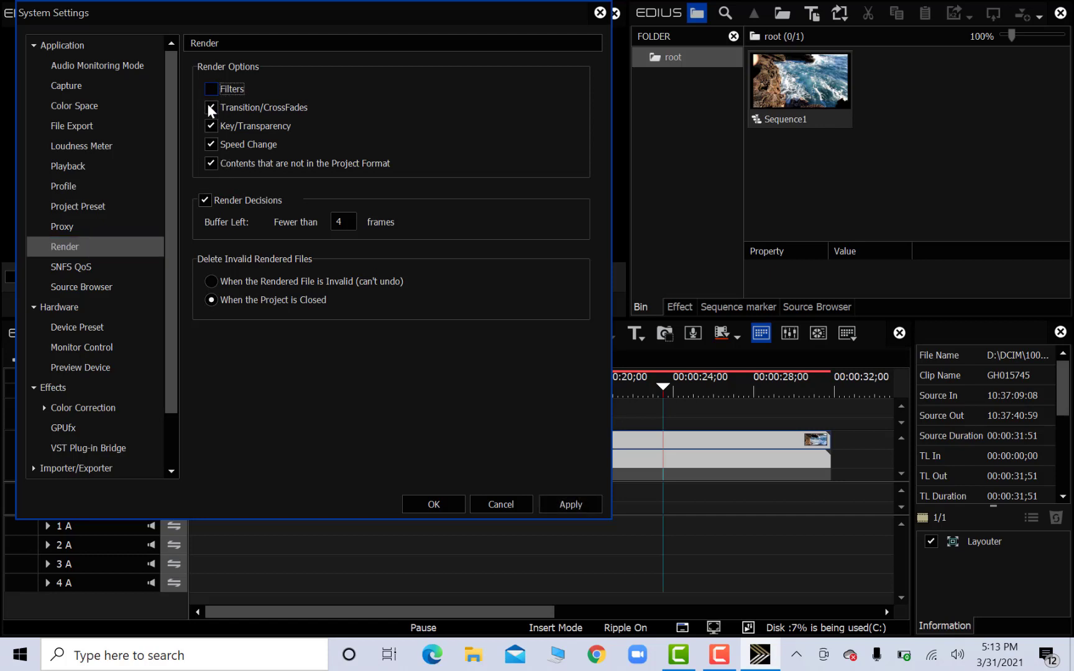
pyautogui.click(213, 105)
pyautogui.click(211, 120)
pyautogui.click(209, 160)
pyautogui.click(211, 143)
pyautogui.click(563, 502)
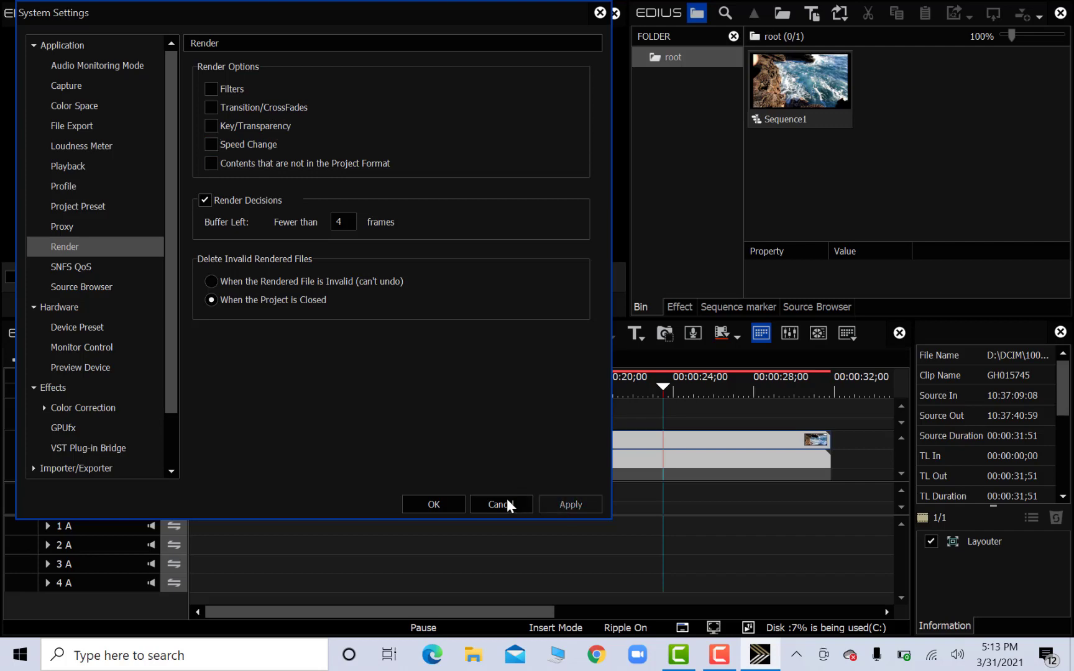
pyautogui.click(449, 501)
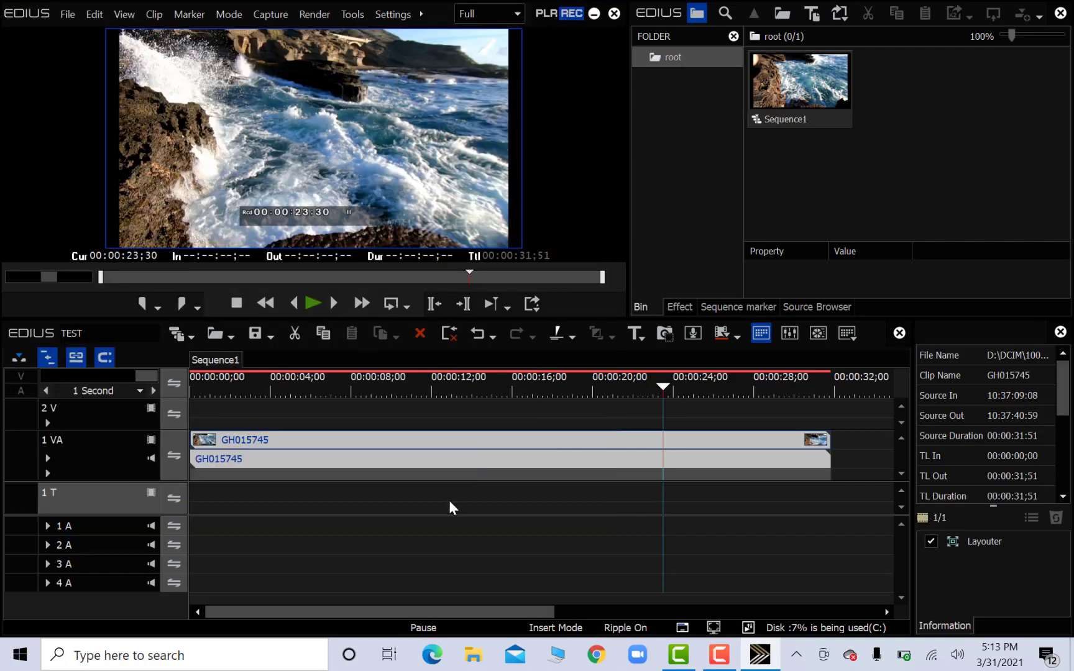
# Play the timeline from about 8 seconds and pause at 00:00:11;45.
pyautogui.click(357, 386)
pyautogui.press('space')
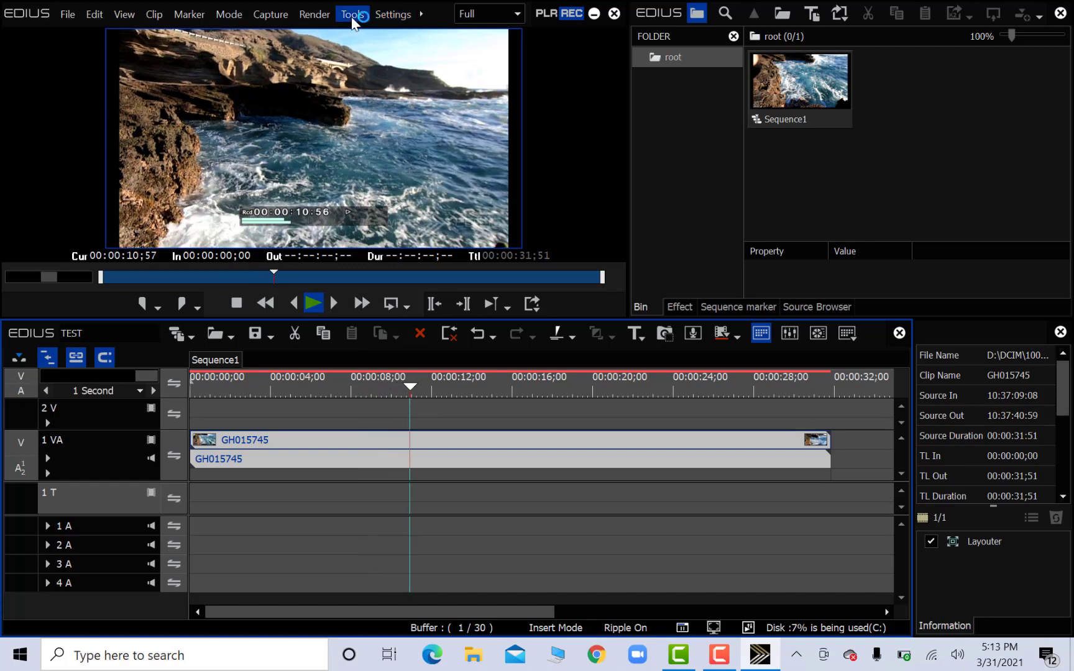
pyautogui.press('space')
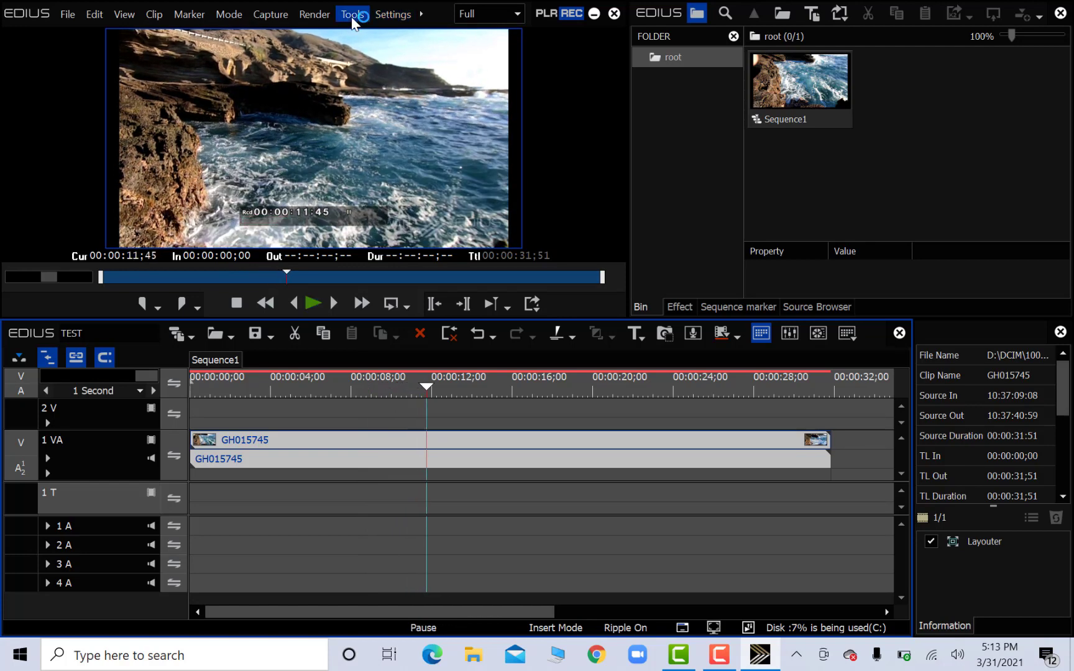
# Review Sequence1's properties in the bin, then close the dialog.
pyautogui.click(810, 95)
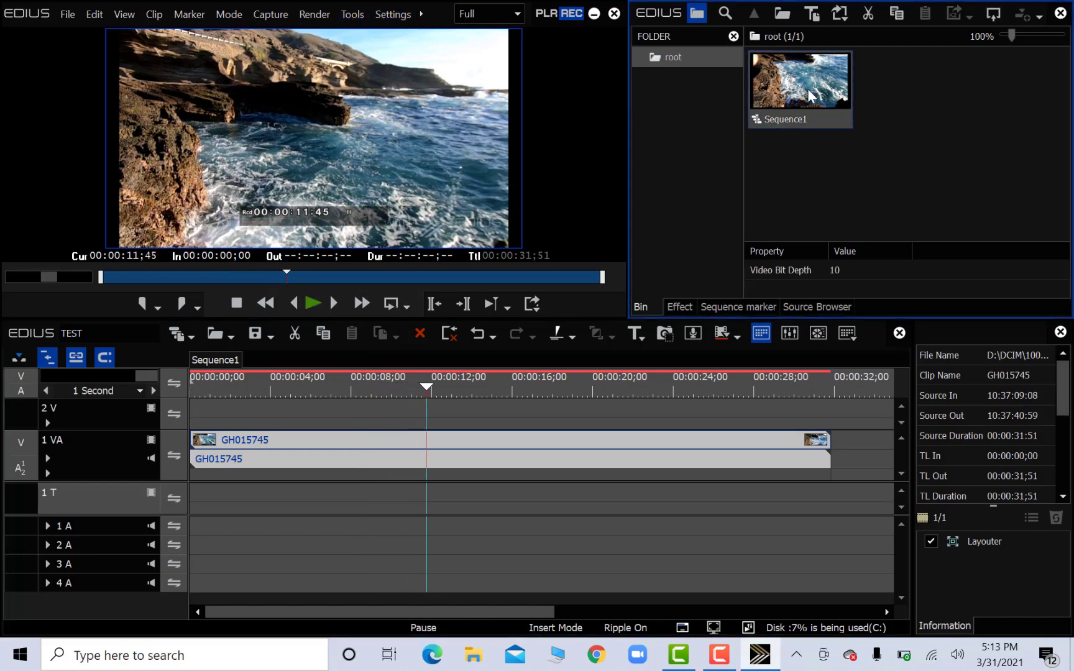
pyautogui.rightClick(810, 95)
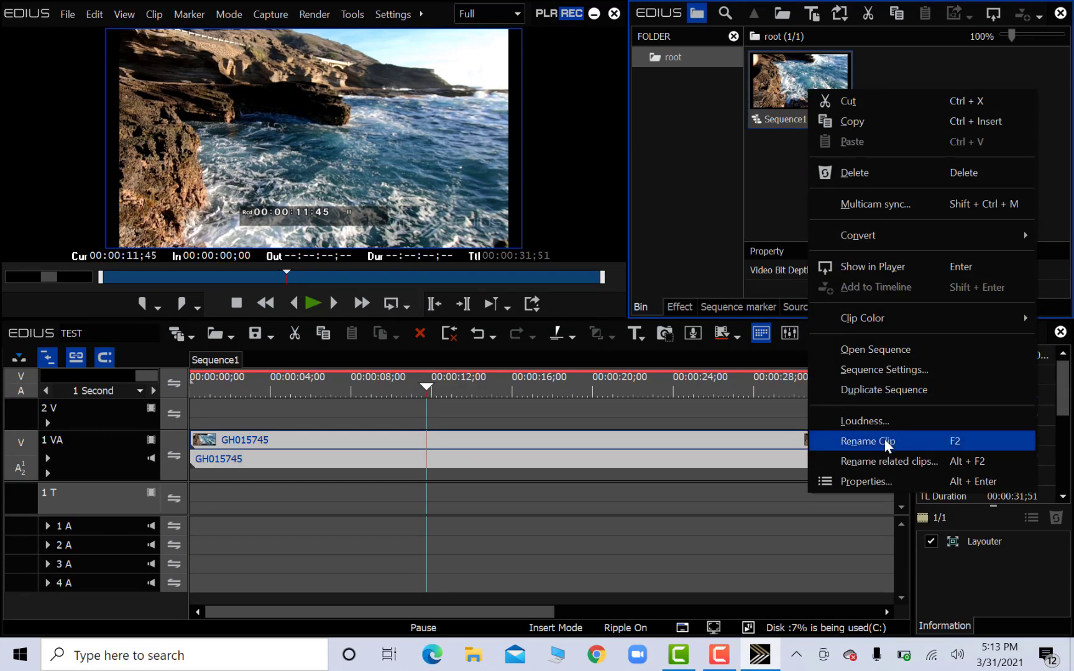
pyautogui.click(881, 480)
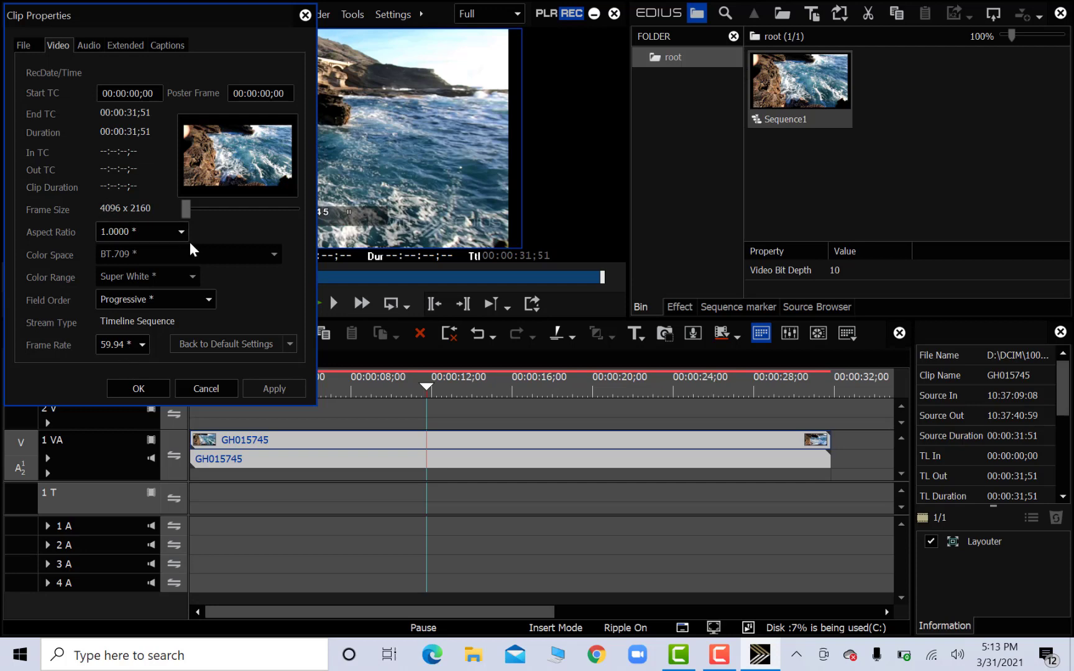
pyautogui.click(306, 15)
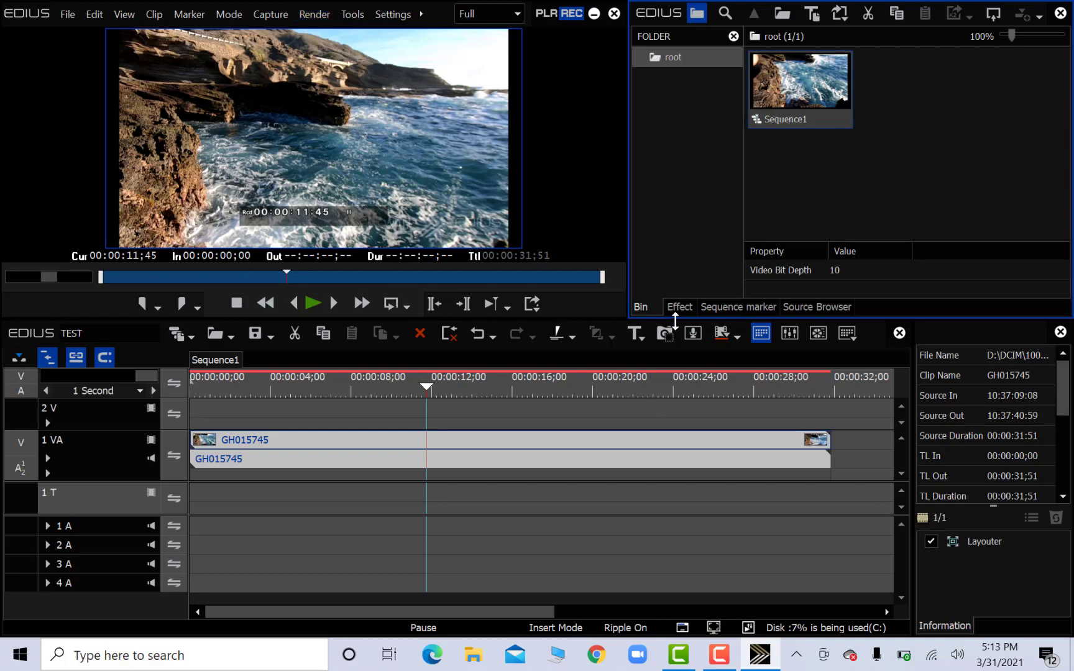
pyautogui.click(318, 16)
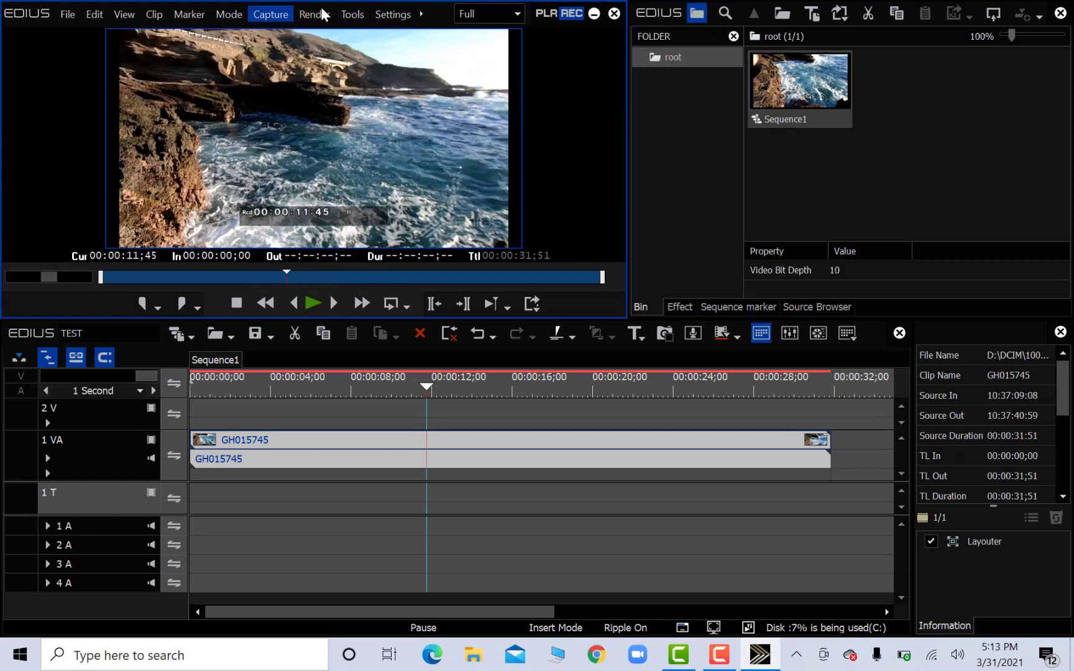
pyautogui.moveTo(352, 15)
pyautogui.moveTo(393, 14)
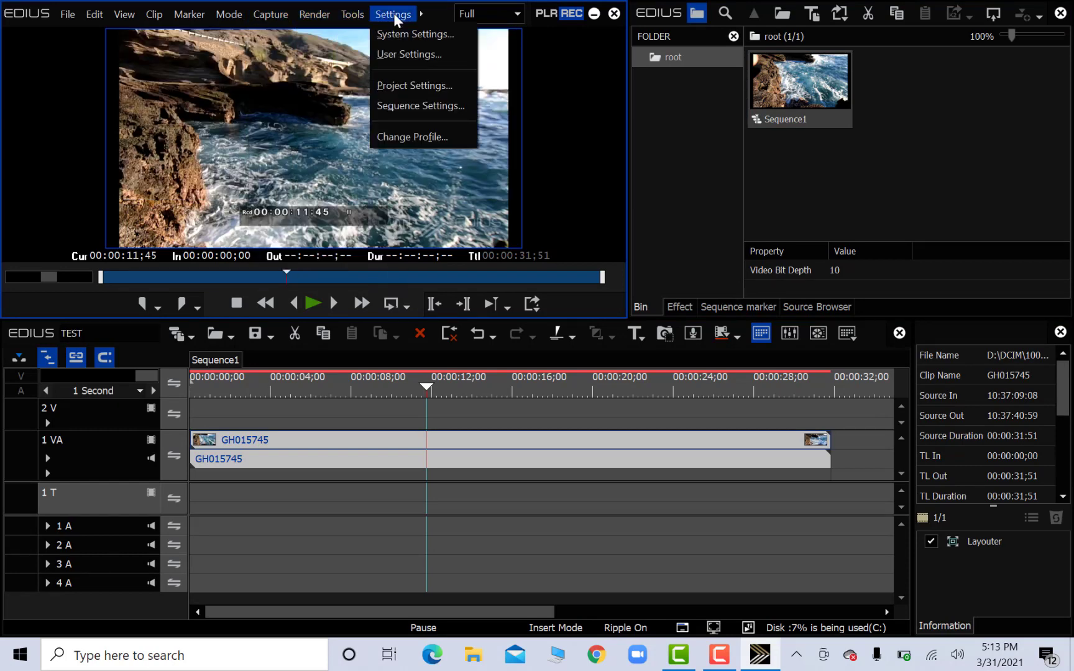
pyautogui.click(599, 402)
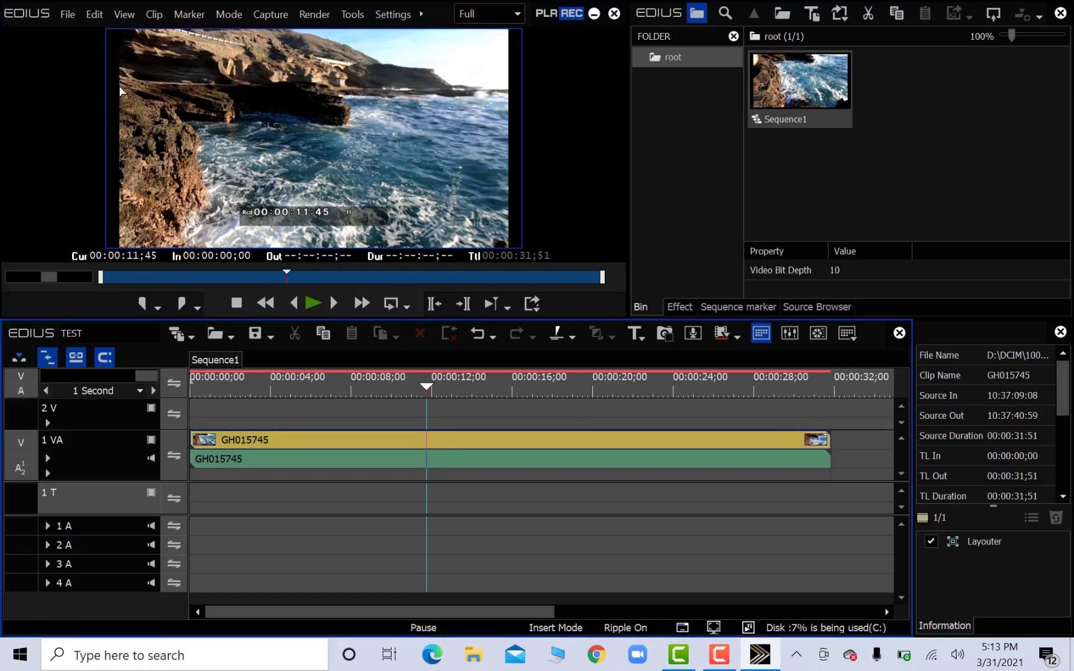
pyautogui.click(67, 13)
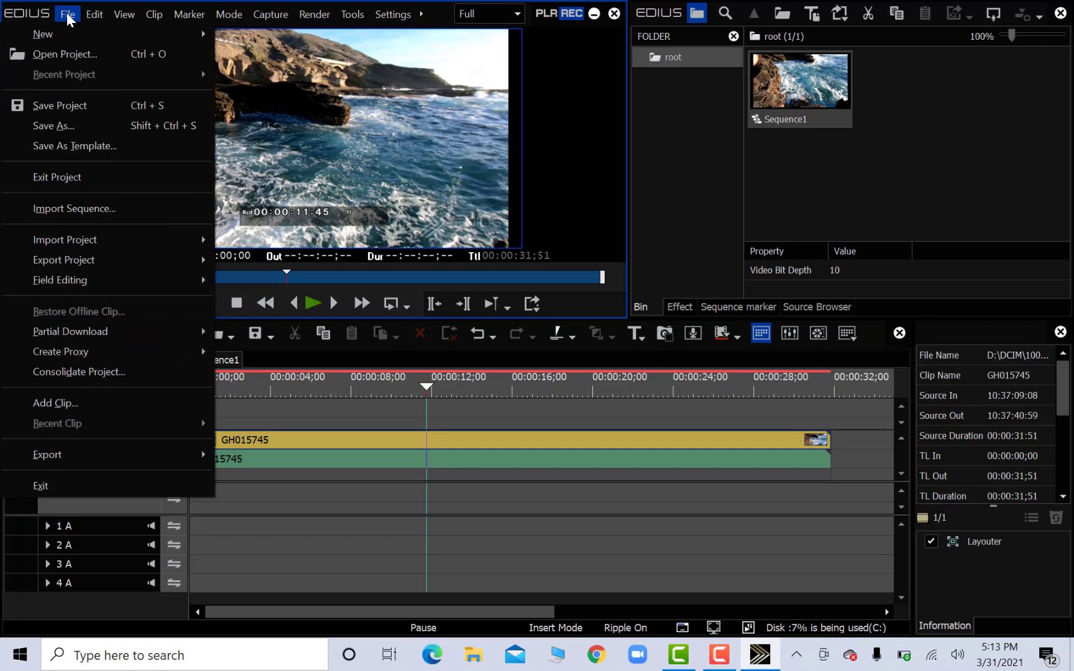
pyautogui.press('Right')
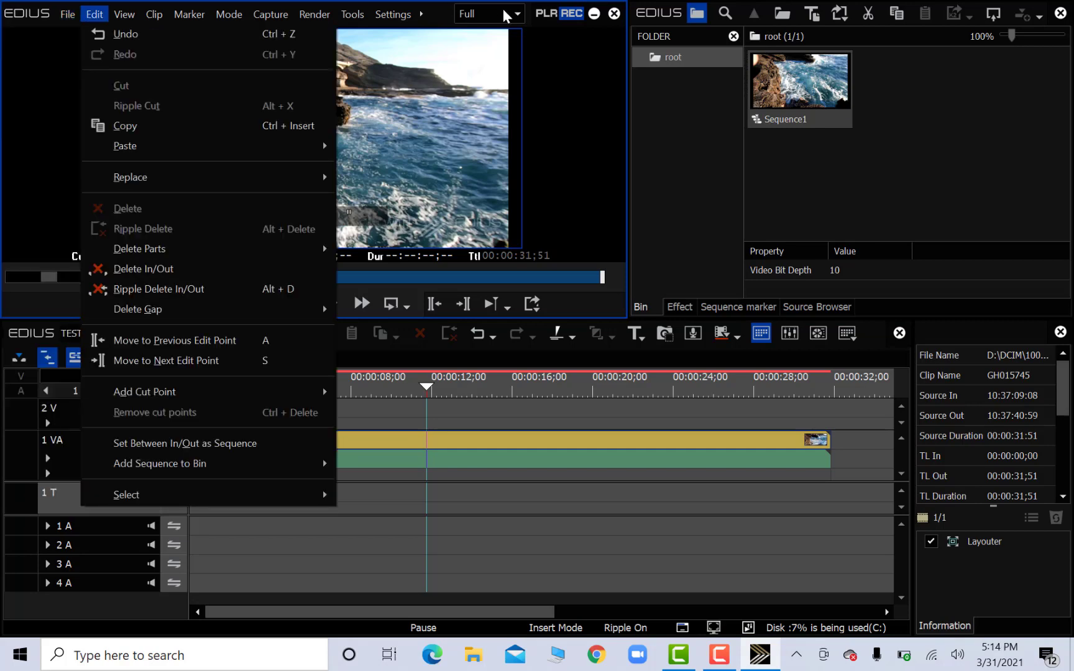
pyautogui.click(595, 14)
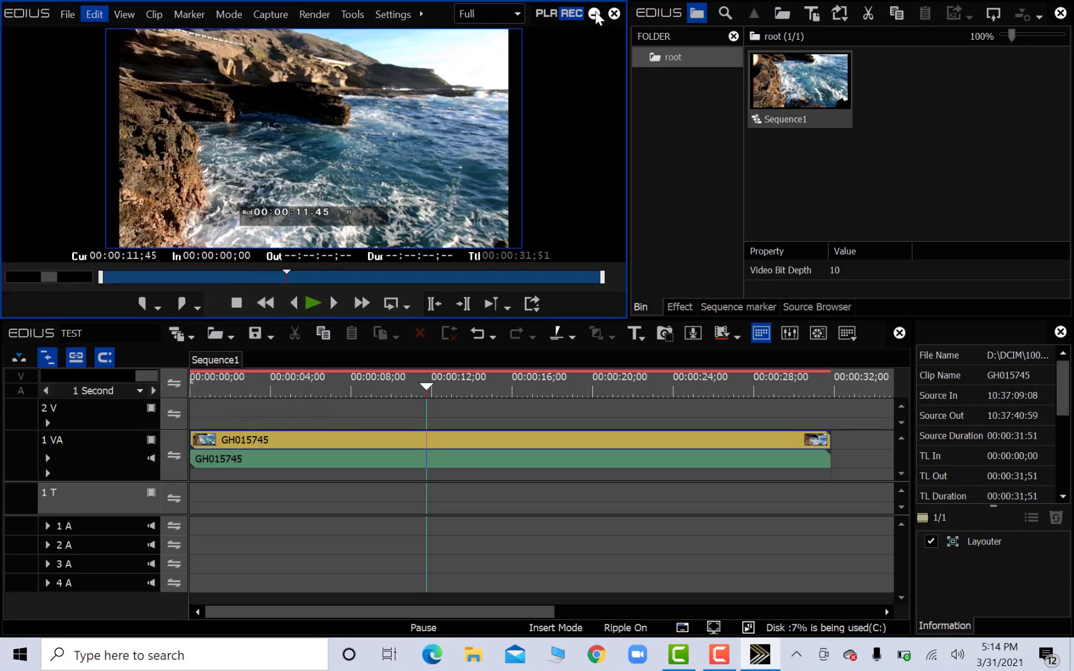
# Move the EDIUS X window off screen to reveal the Windows desktop.
pyautogui.click(595, 13)
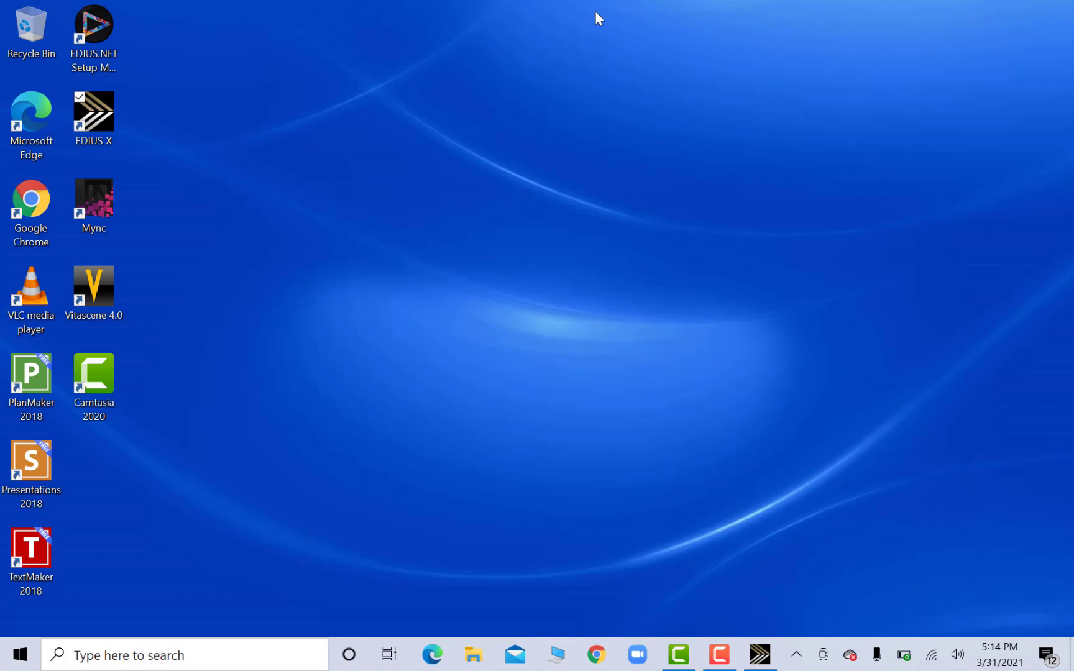